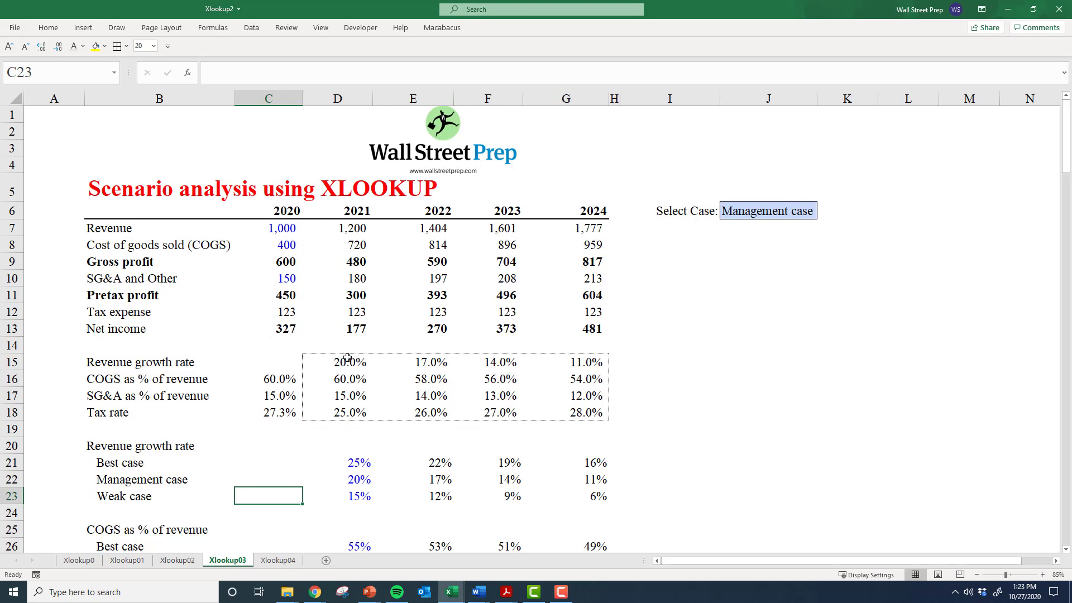
Examine the revenue growth formula in D15, the 2020 actuals and the 2021–2024 forecast columns of the income statement.
left_click(347, 358)
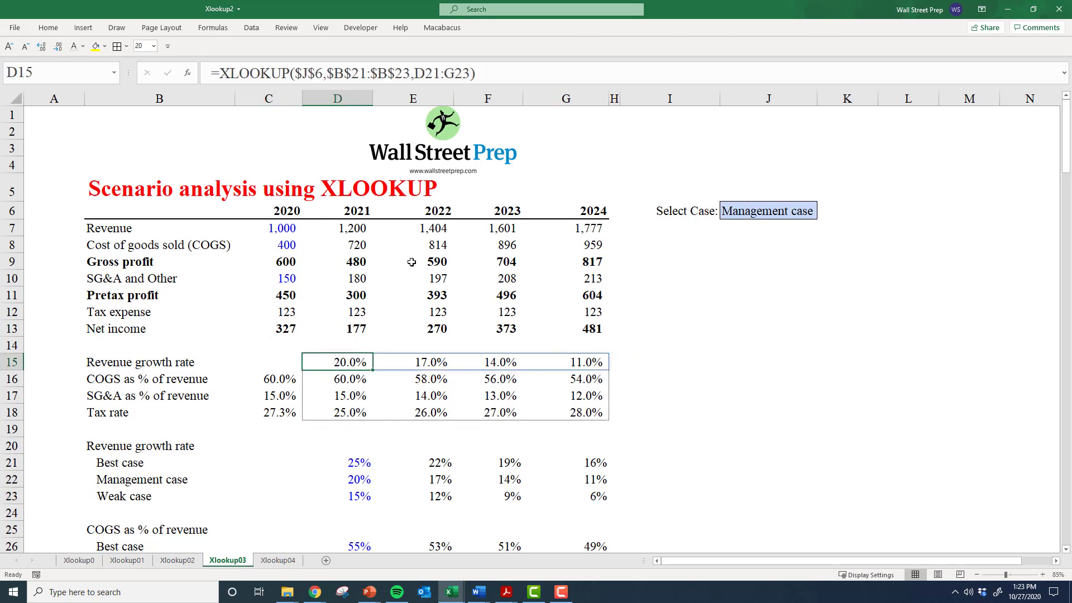
left_click_drag(277, 229, 279, 329)
left_click_drag(284, 210, 279, 320)
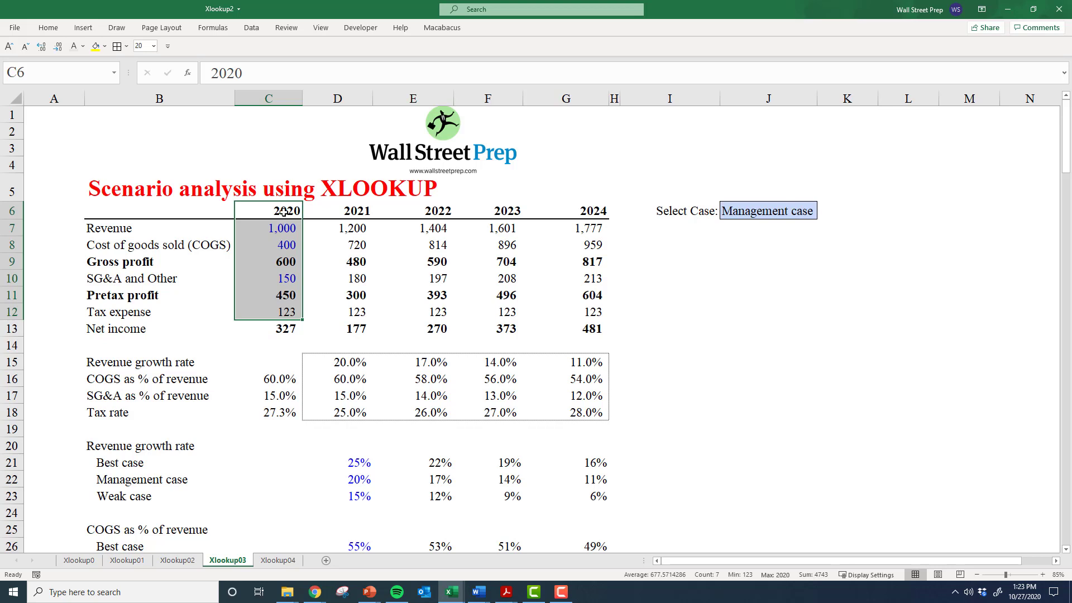
left_click_drag(283, 211, 280, 319)
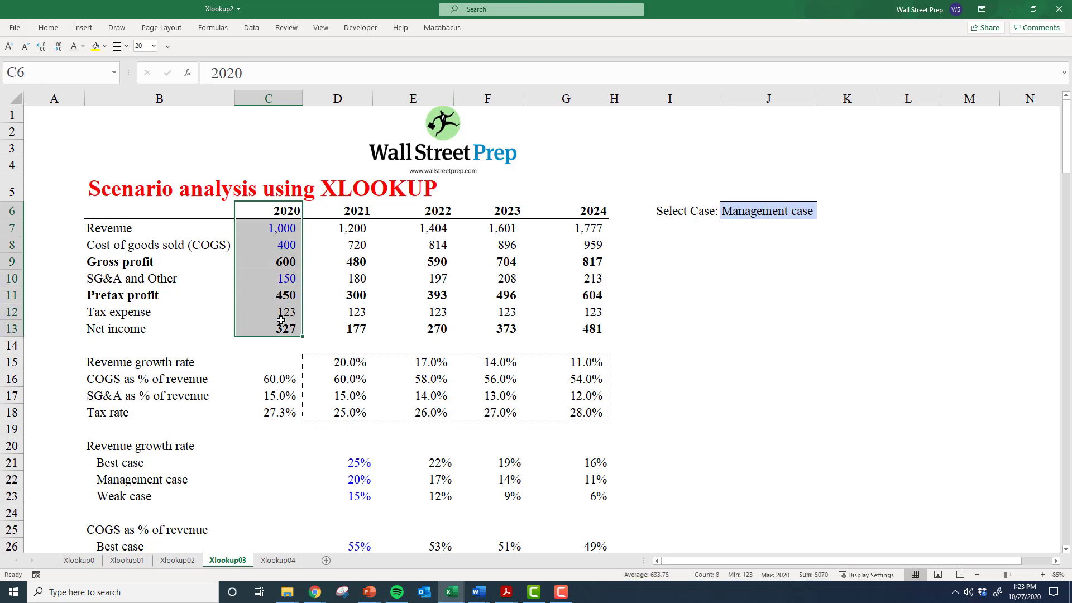
left_click_drag(340, 212, 593, 329)
Set the Select Case cell J6 to Best case.
left_click(762, 210)
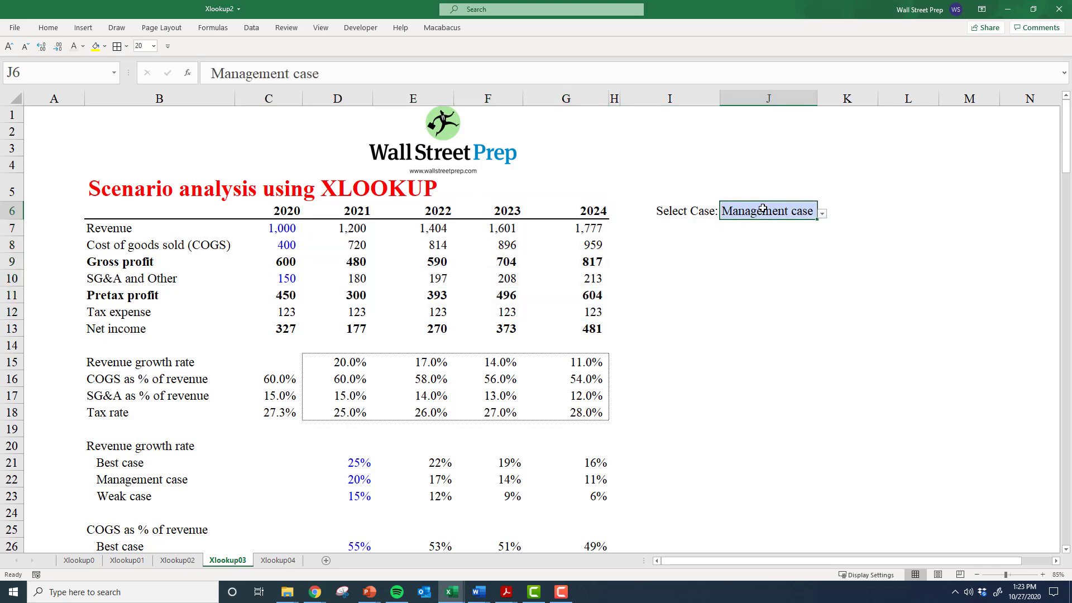
key("alt+Down")
key("Up")
key("Return")
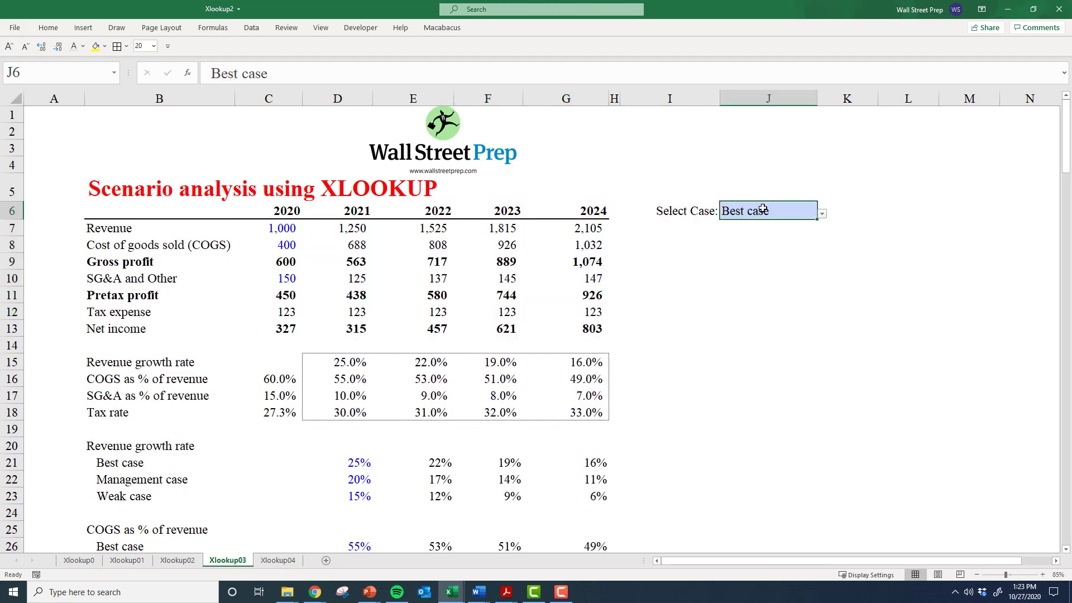
Set the Select Case cell J6 to Weak case.
key("alt+Down")
key("Down")
key("Down")
key("Return")
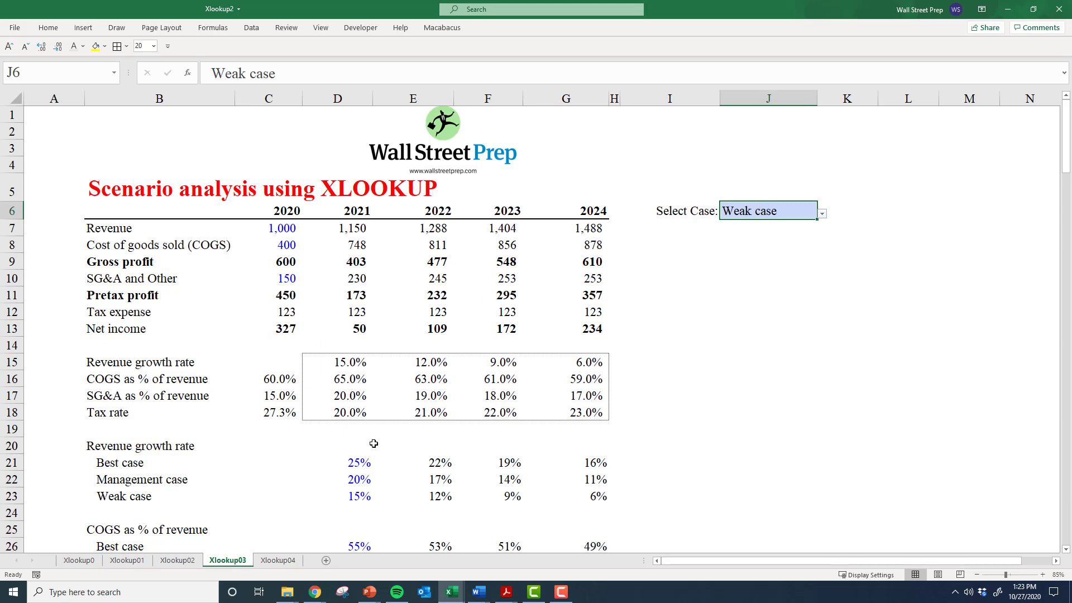
Inspect the 2022 revenue growth formulas for the best case and management case in E21 and E22.
scroll(374, 443, "down", 5)
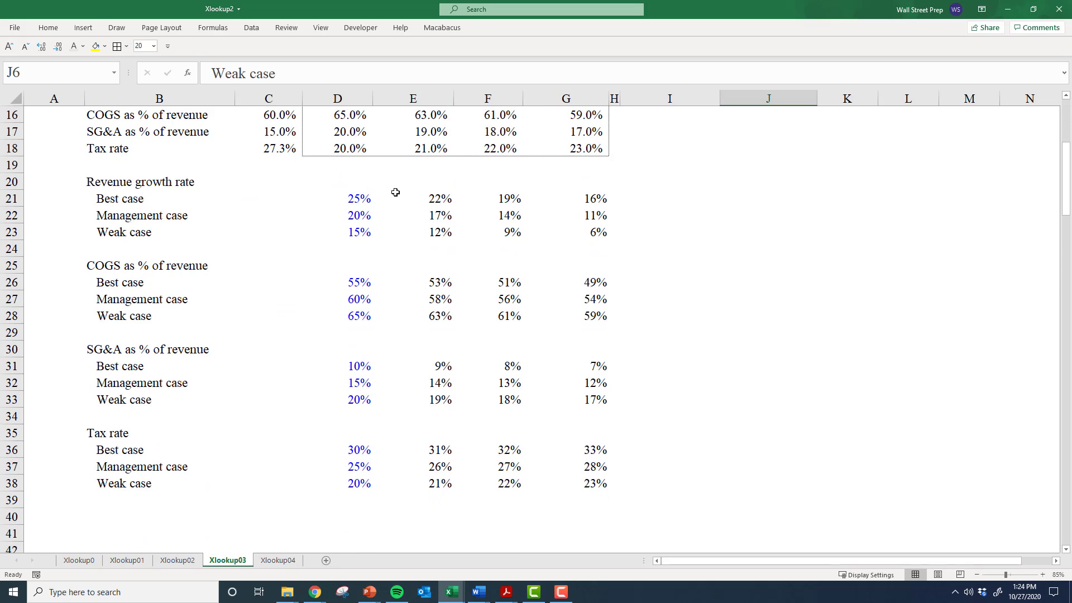
left_click(425, 197)
left_click(427, 215)
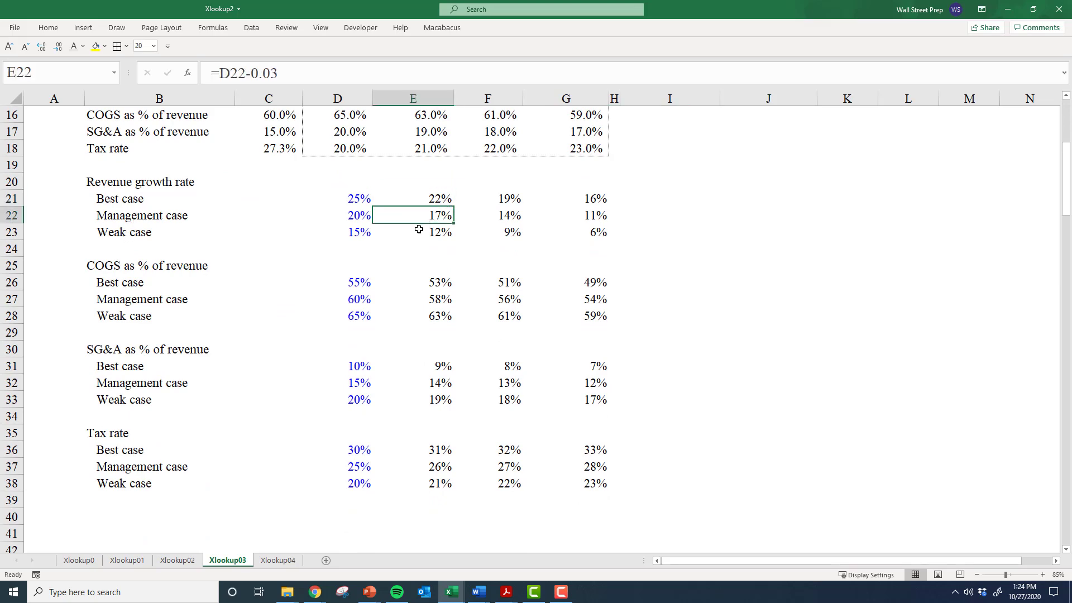
Clear the live assumption formulas for growth, COGS, SG&A and tax rate in D15:G18.
scroll(418, 229, "up", 4)
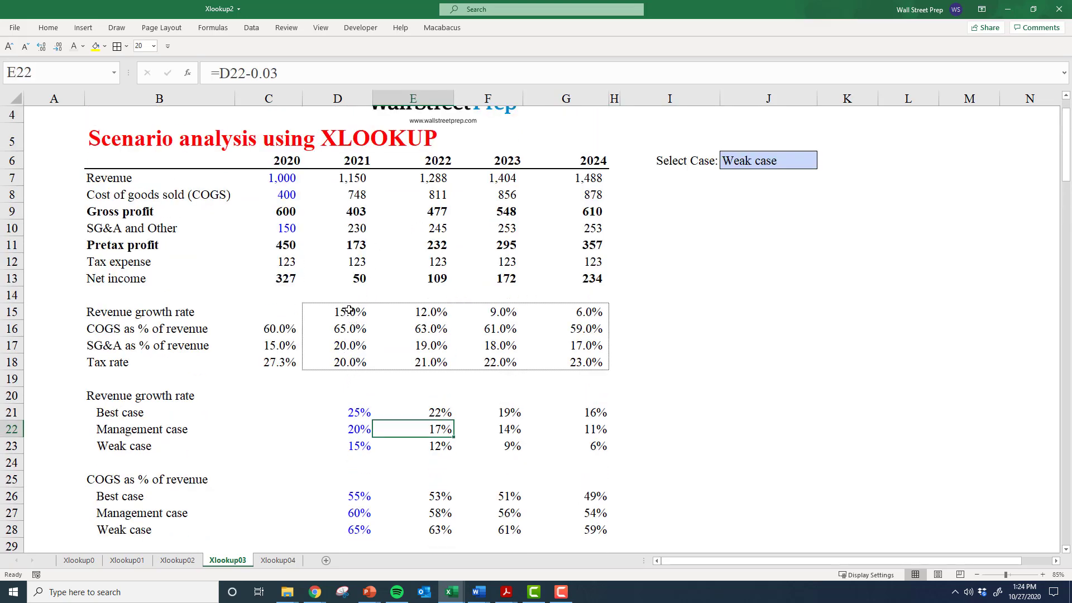
left_click_drag(351, 312, 570, 359)
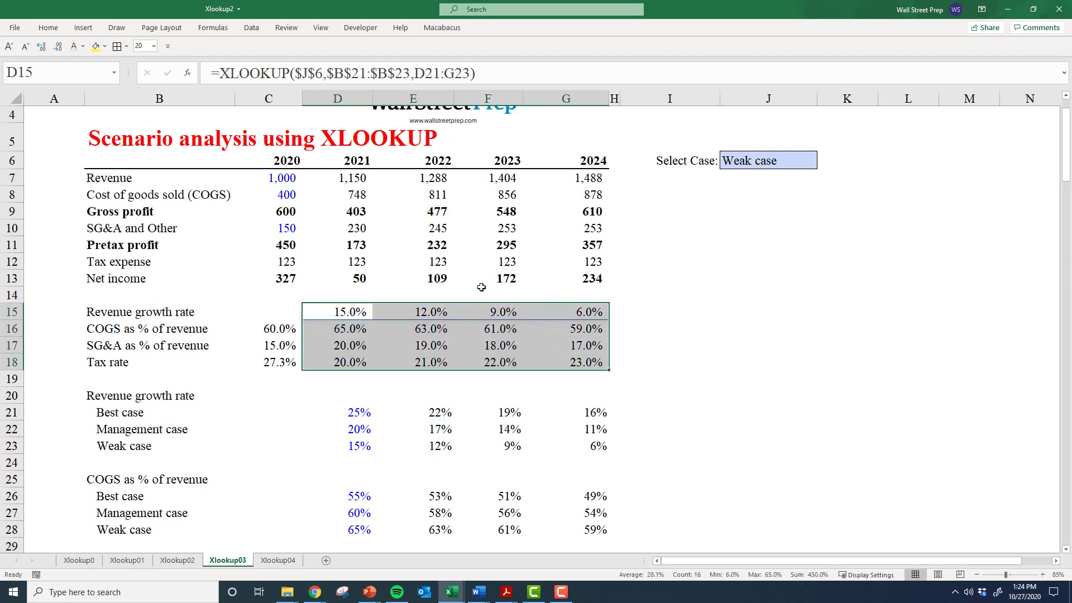
key("Delete")
Inspect the 2021 formulas for revenue, COGS, gross profit and SG&A in D7 through D10.
double_click(351, 177)
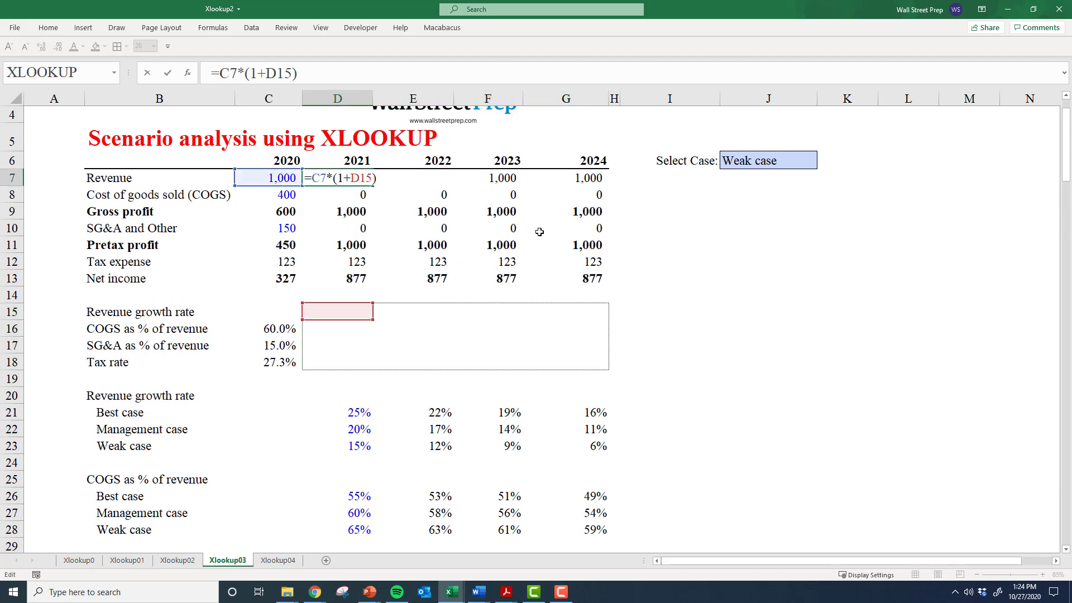
key("Return")
key("F2")
key("Return")
key("F2")
key("Return")
key("F2")
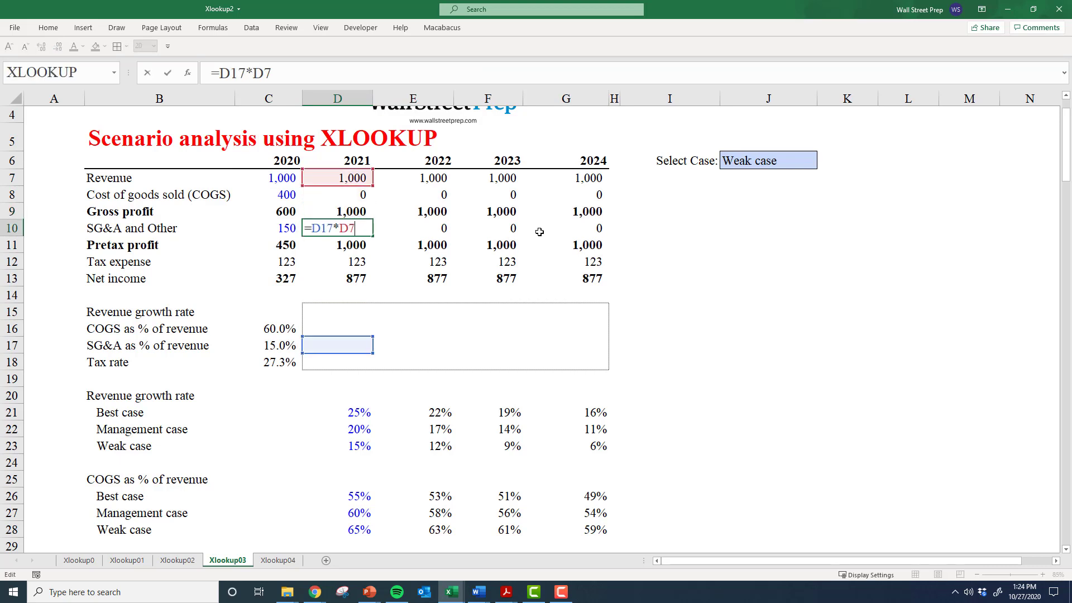
key("Return")
Clear the 2021–2024 income statement forecast formulas in D7:G13.
key("Up")
key("Up")
key("Up")
key("Up")
key("shift+Right")
key("shift+Right")
key("shift+Right")
key("shift+Down")
key("shift+Down")
key("shift+Down")
key("shift+Down")
key("shift+Down")
key("Delete")
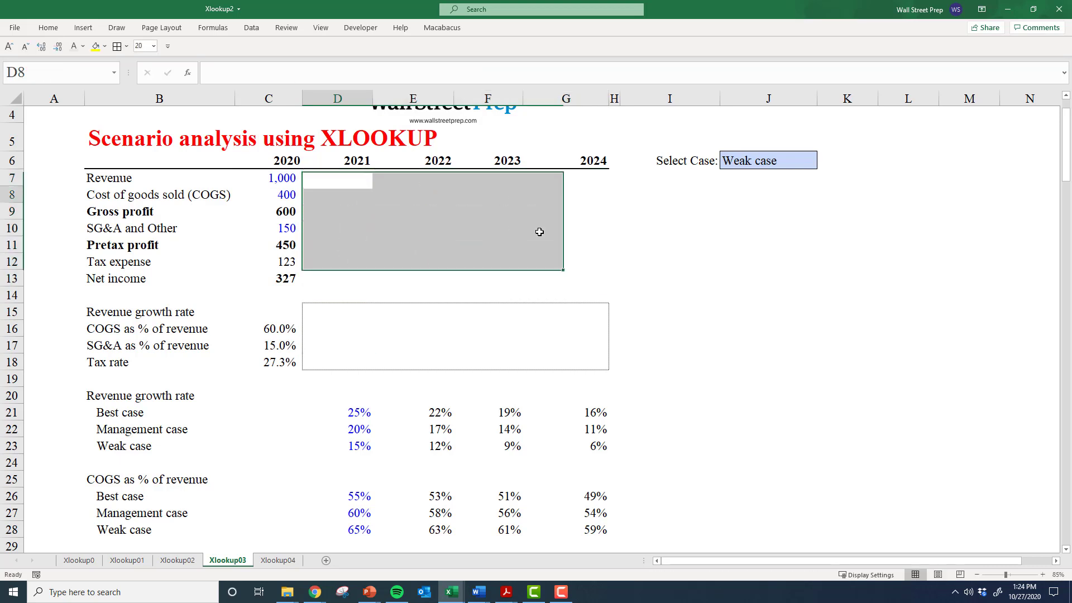
Start an XLOOKUP formula in D15 for the revenue growth rate, with the absolute reference $J$6 as lookup value.
key("Down")
key("Down")
key("Down")
key("Down")
key("Down")
key("Down")
key("Down")
key("Down")
type("=")
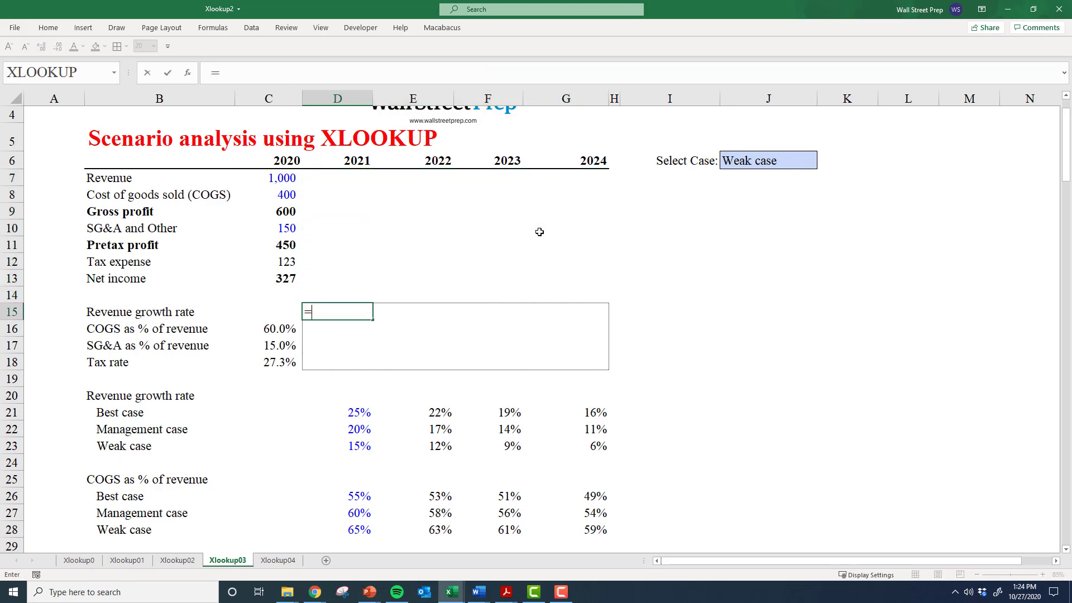
type("xlookup(")
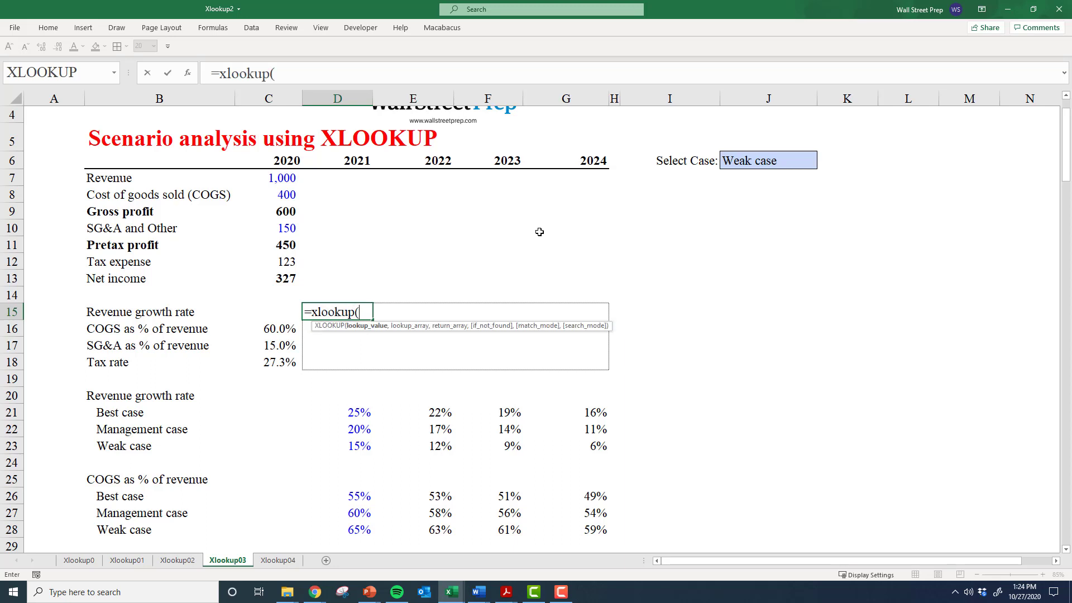
key("Right")
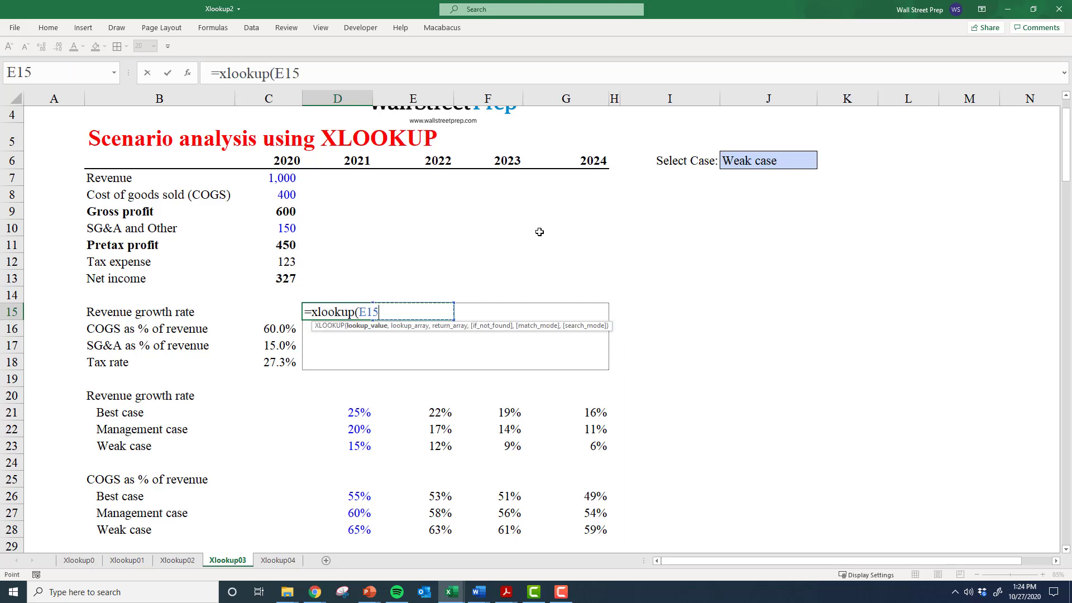
key("Right")
key("Right")
key("Right")
key("Right")
key("Right")
key("Up")
key("Up")
key("Up")
key("Up")
key("Up")
key("Up")
key("Up")
key("Up")
key("Up")
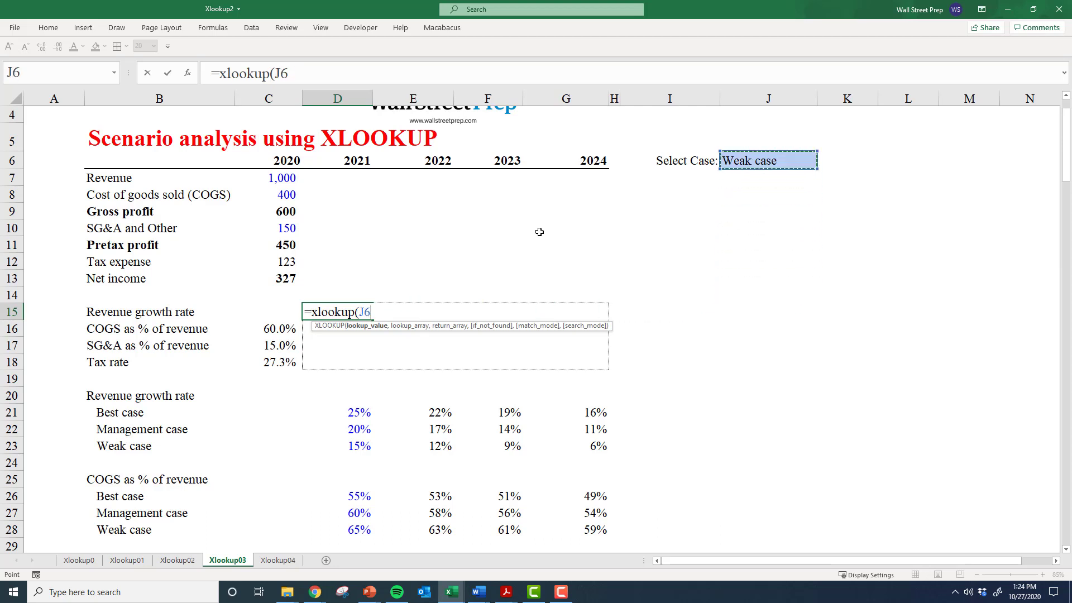
key("F4")
Add the revenue growth case names in B21:B23 as the formula's lookup array.
type(",")
key("Left")
key("Down")
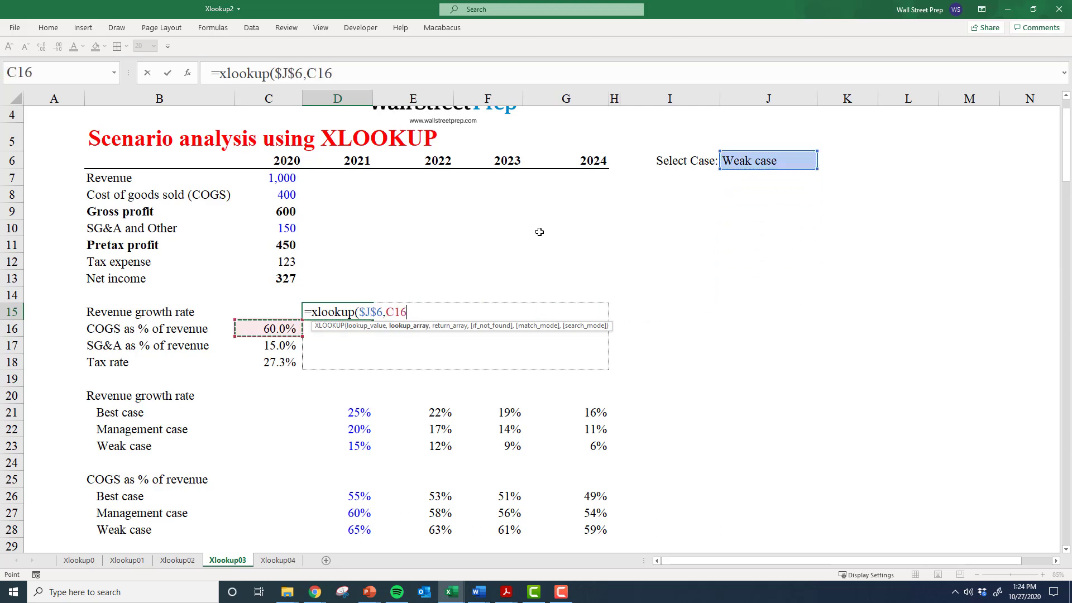
key("Down")
key("Down")
key("Down")
key("Left")
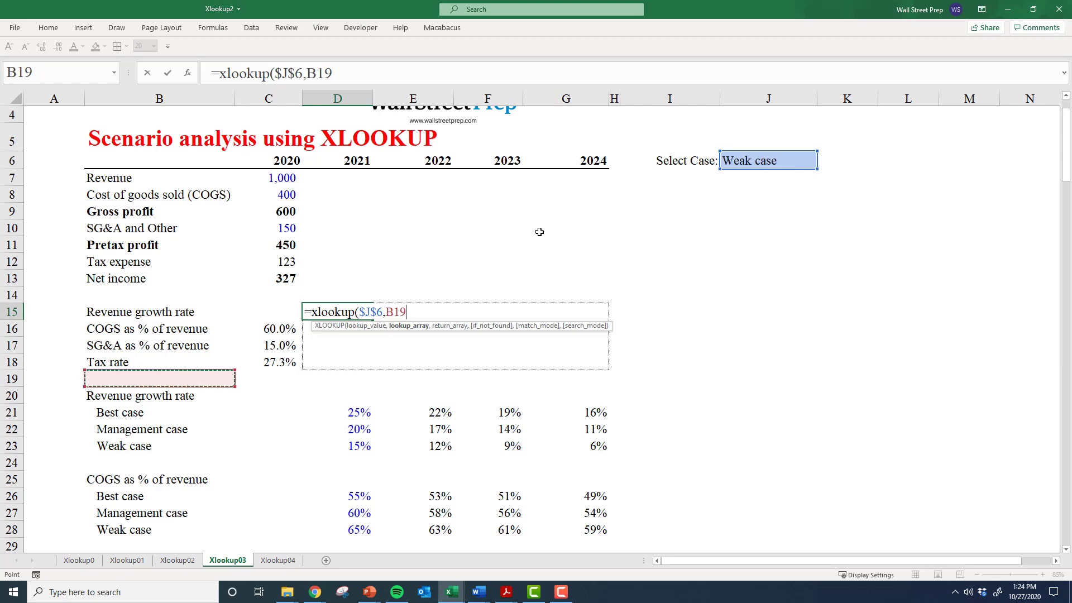
key("Down")
key("Down")
key("shift+Down")
key("shift+Down")
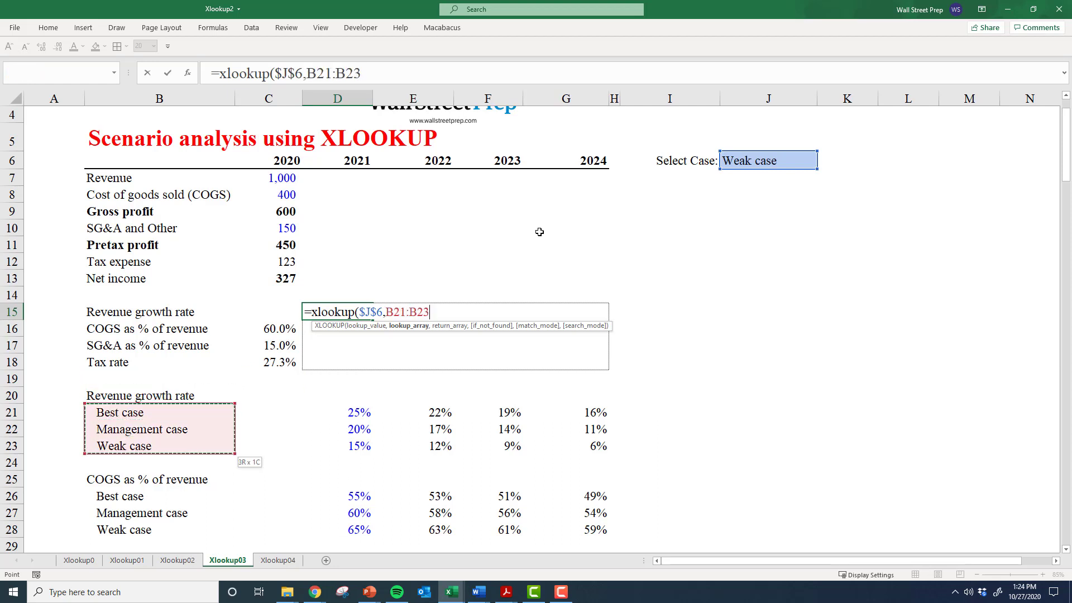
Use D21:G23 as the return array and complete the XLOOKUP formula in D15.
type(",")
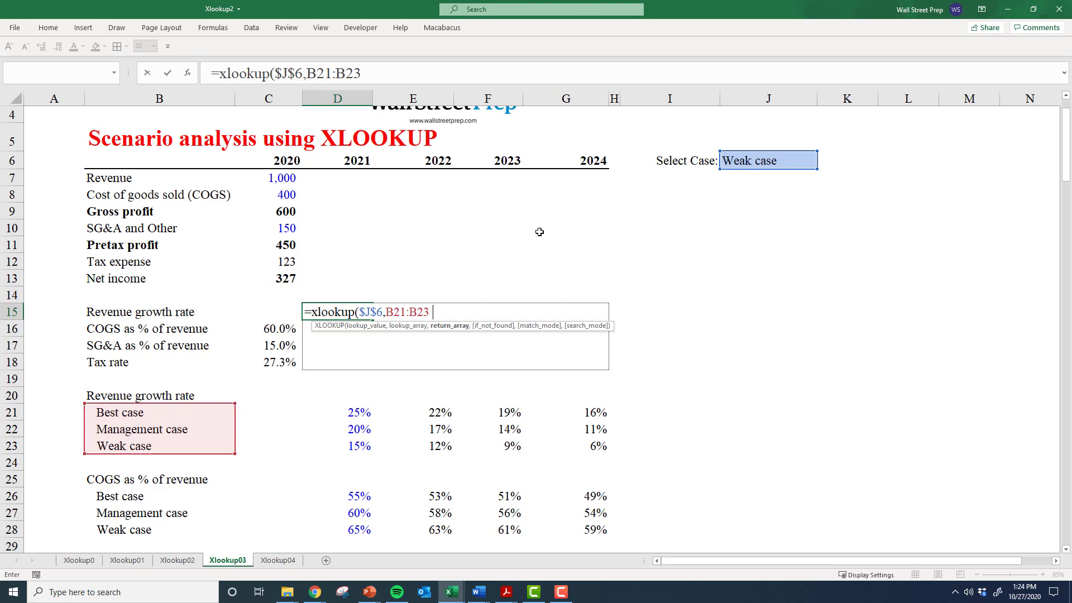
key("Down")
key("Down")
key("Down")
key("Down")
key("Down")
key("Down")
key("ctrl+shift+Right")
key("ctrl+shift+Down")
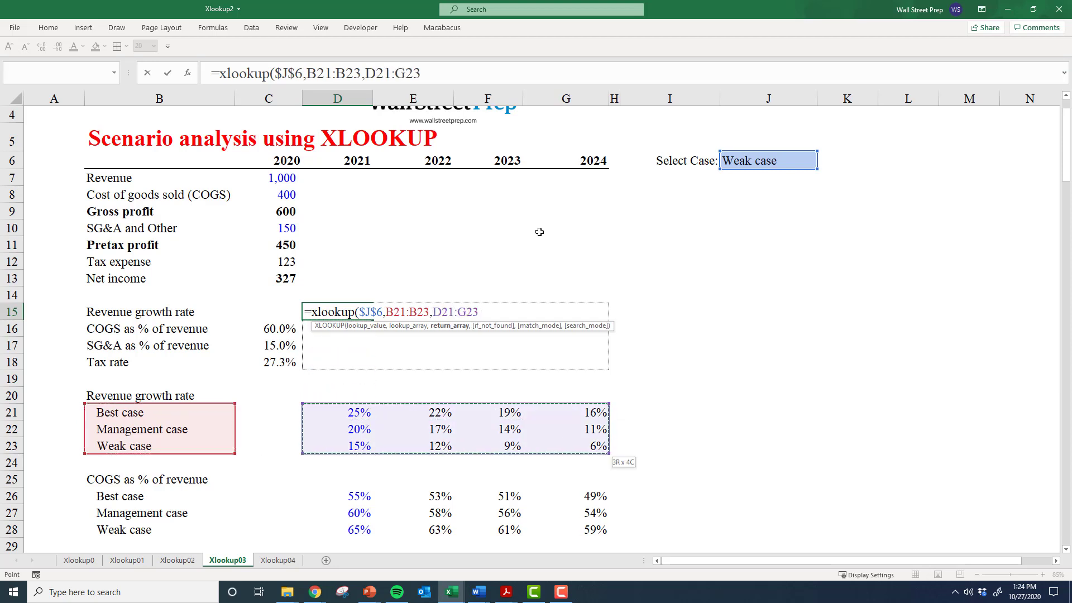
type(")")
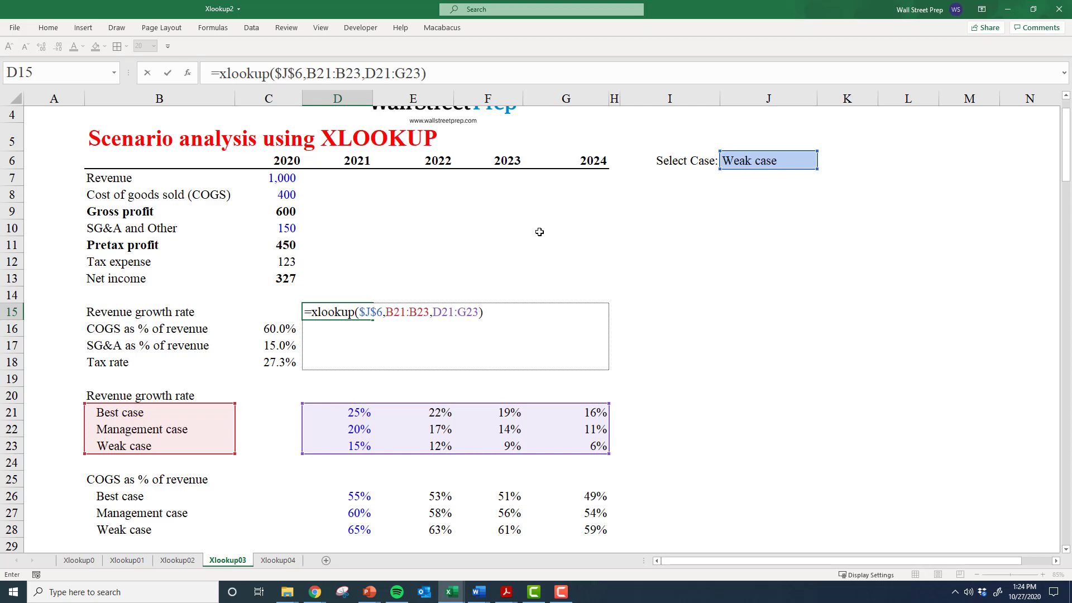
key("ctrl+Return")
Check the revenue growth formula across D15:G15 and its references in D15.
key("Right")
key("Right")
key("Right")
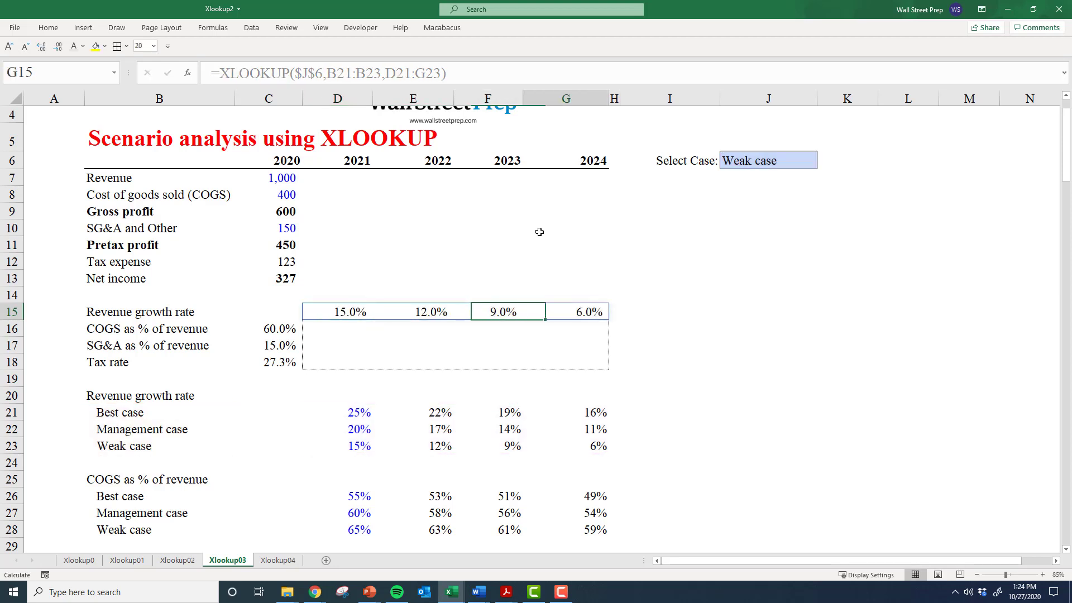
key("Left")
key("Left")
key("Left")
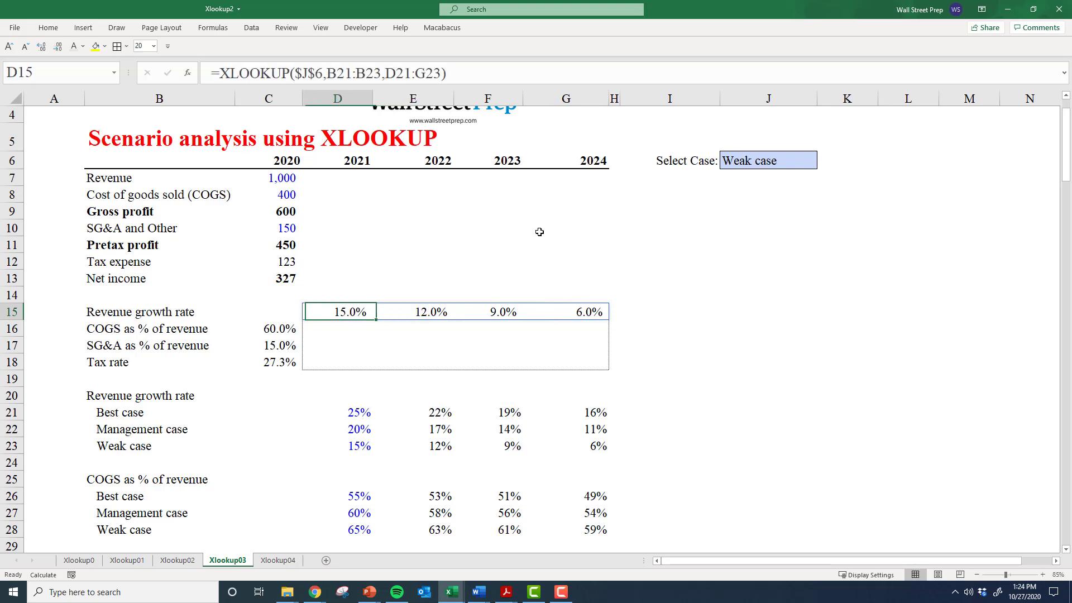
key("F2")
key("Escape")
Copy the XLOOKUP formula into D16 and repoint it to the COGS cases in B26:B28 and values in D26:G28.
key("Down")
key("ctrl+d")
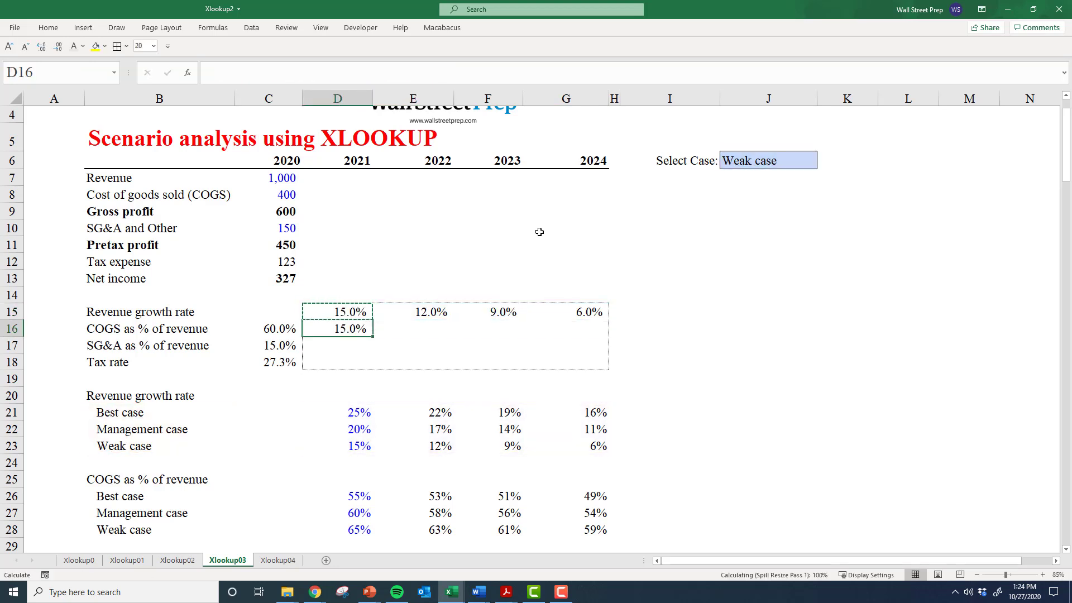
key("F2")
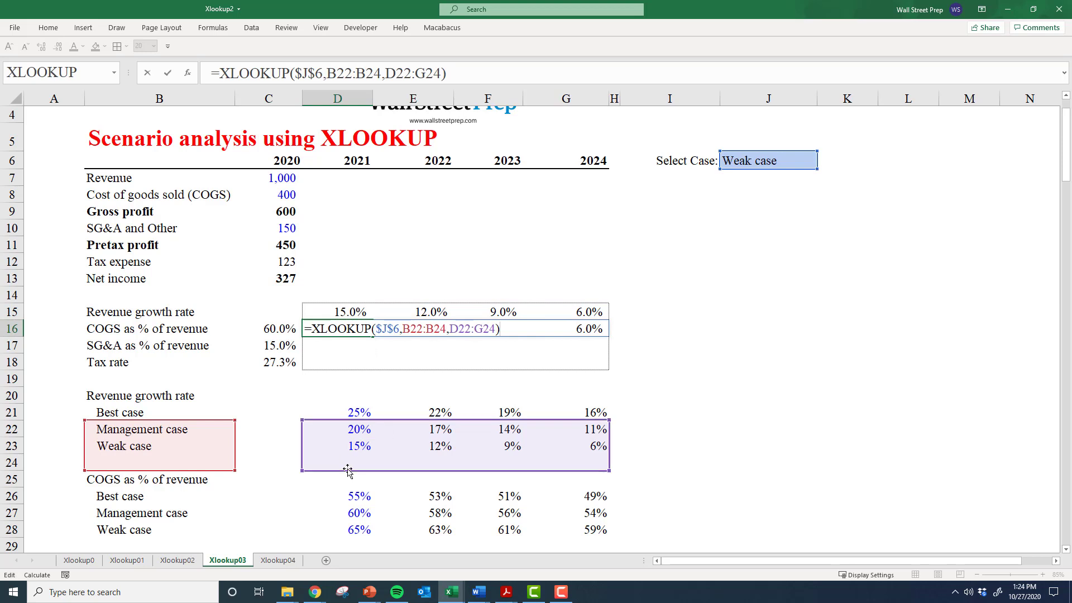
left_click_drag(346, 470, 347, 538)
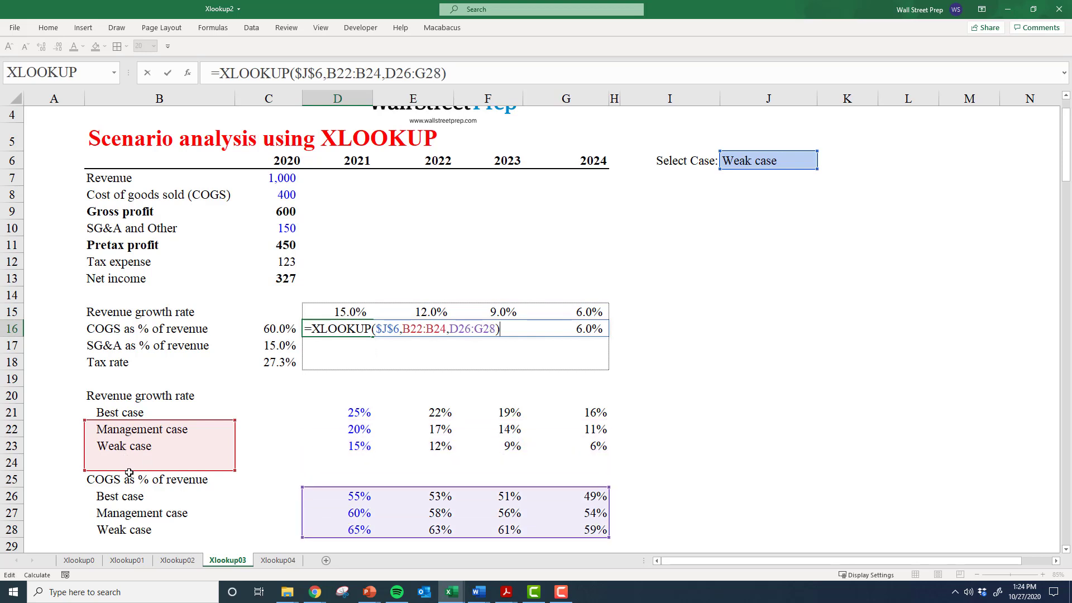
left_click_drag(125, 469, 155, 513)
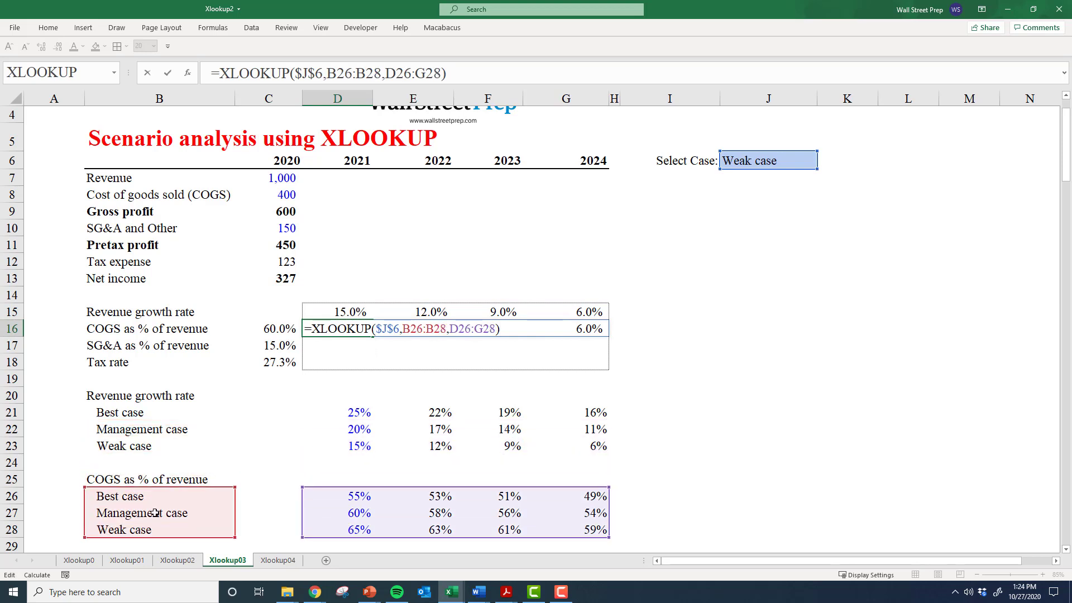
key("ctrl+Return")
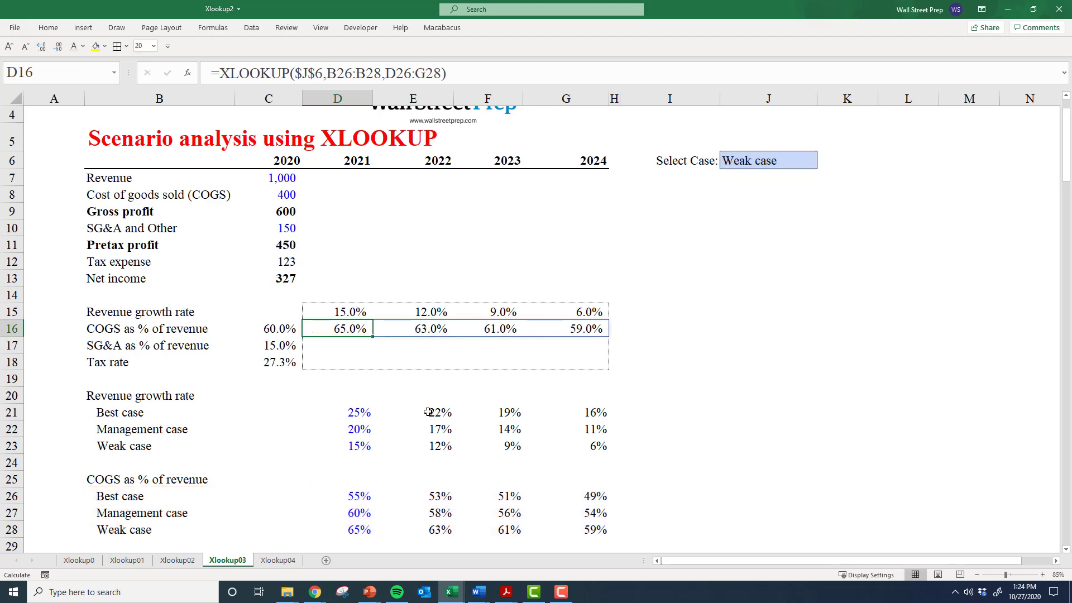
Copy the COGS formula into D17 and repoint it to the SG&A cases in B31:B33 and values in D31:G33.
key("ctrl+c")
key("Down")
key("ctrl+v")
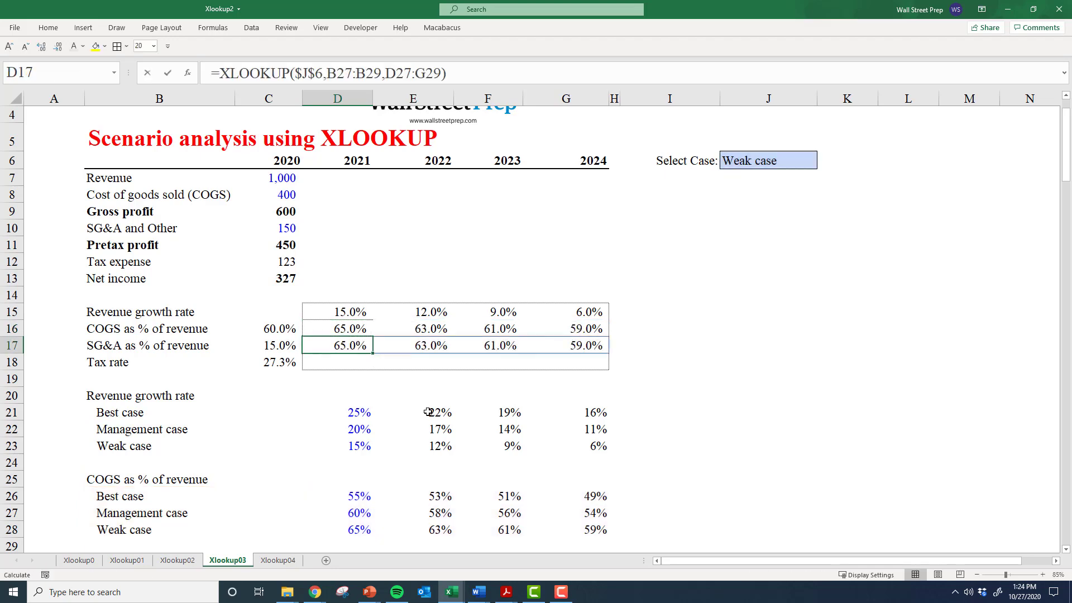
key("F2")
scroll(391, 402, "down", 4)
left_click_drag(366, 343, 365, 402)
left_click_drag(154, 348, 153, 398)
key("ctrl+Return")
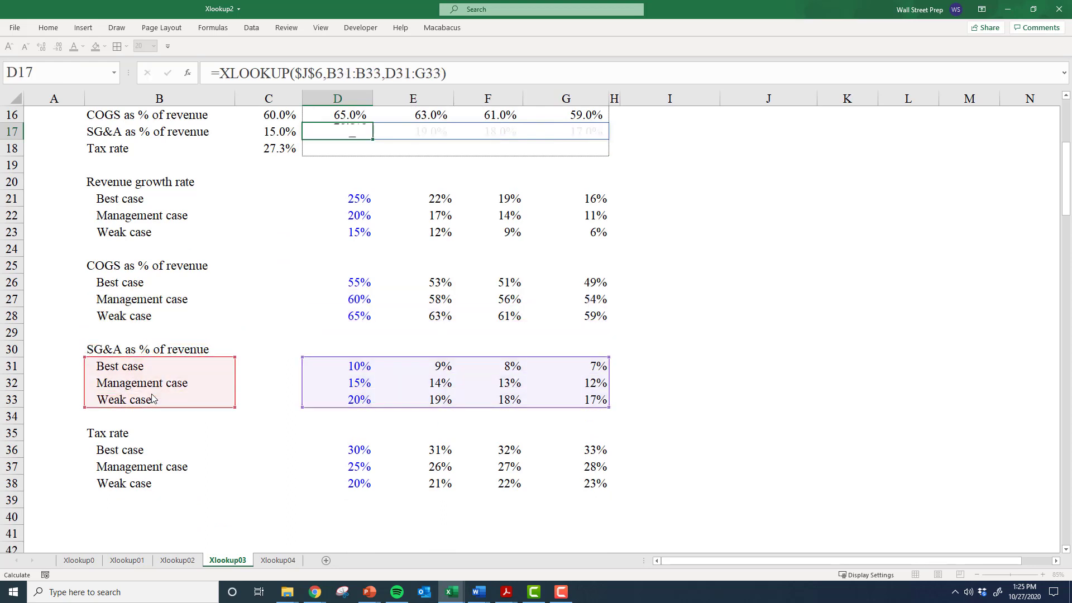
Copy the SG&A formula into D18 and repoint it to the tax rate cases in B36:B38 and values in D36:G38.
key("ctrl+c")
key("Down")
key("ctrl+v")
key("F2")
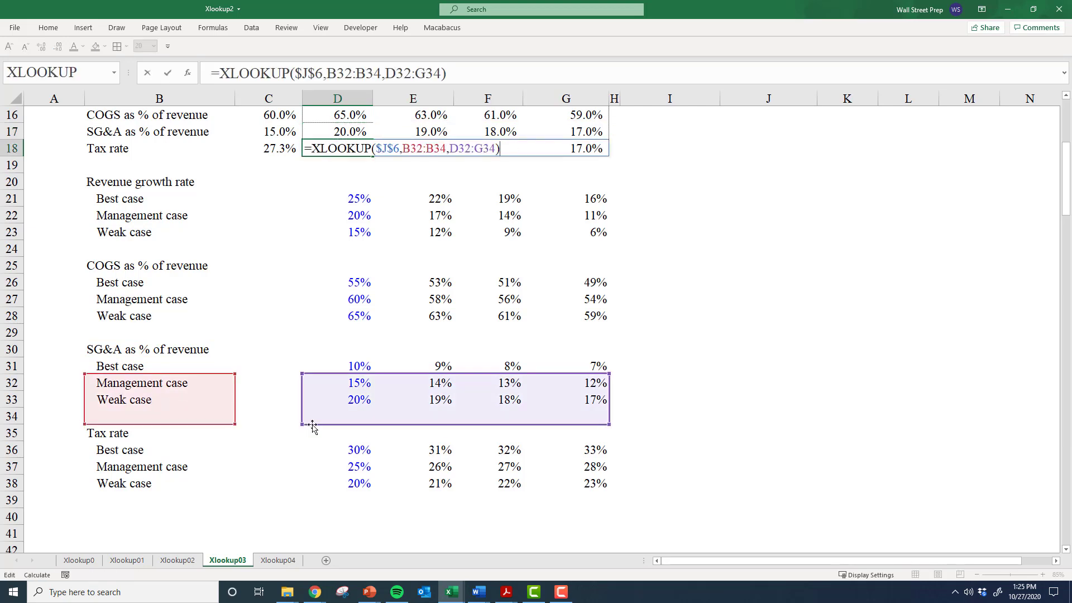
left_click_drag(314, 425, 313, 484)
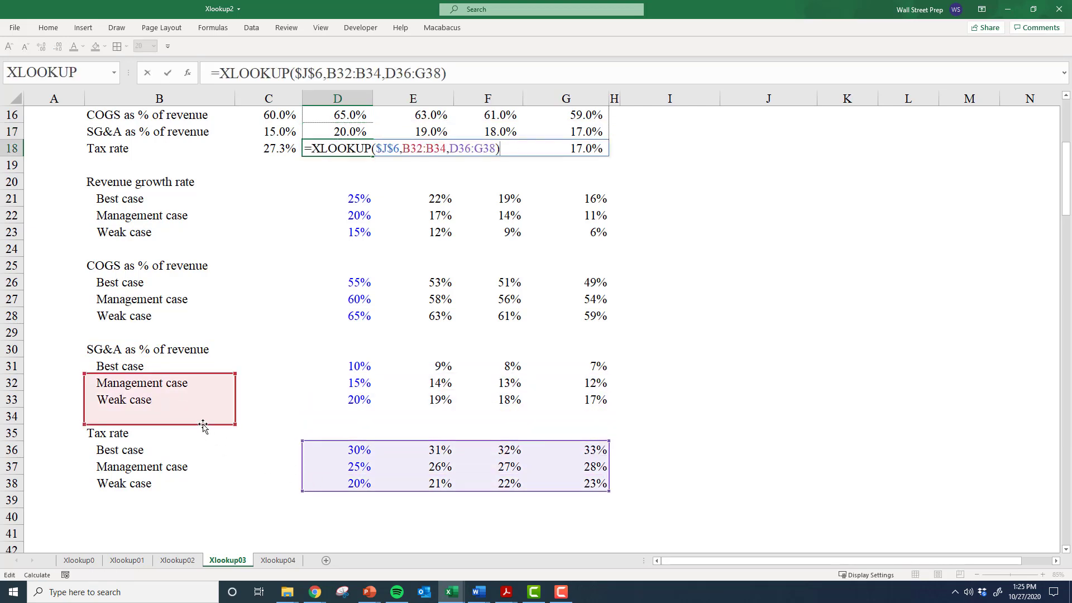
left_click_drag(204, 422, 206, 484)
key("ctrl+Return")
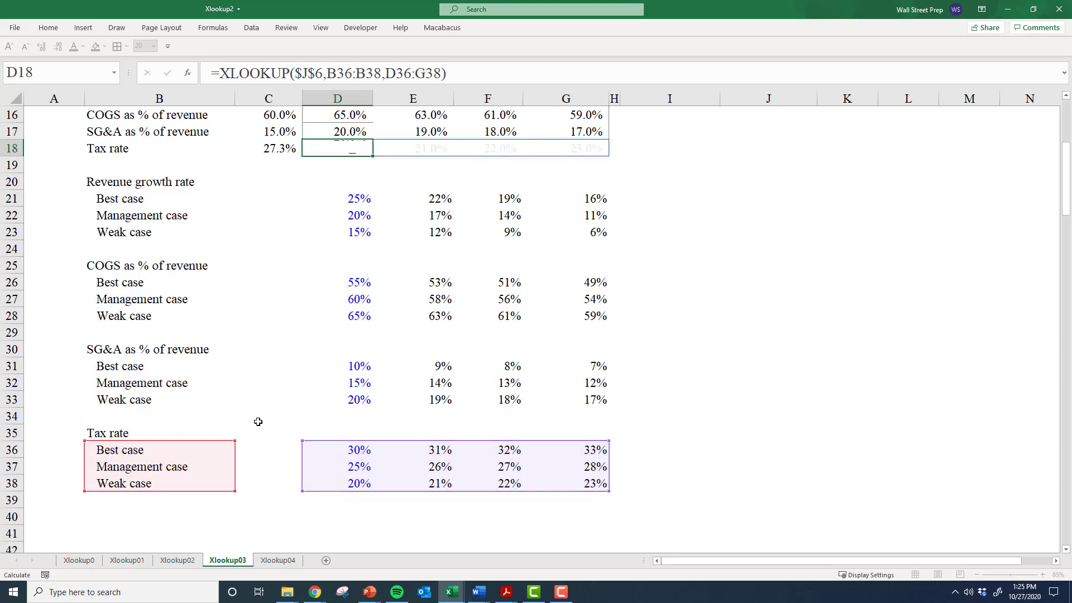
Review the scenario assumptions pulled by XLOOKUP across D15:G18.
scroll(391, 349, "up", 5)
left_click(394, 347)
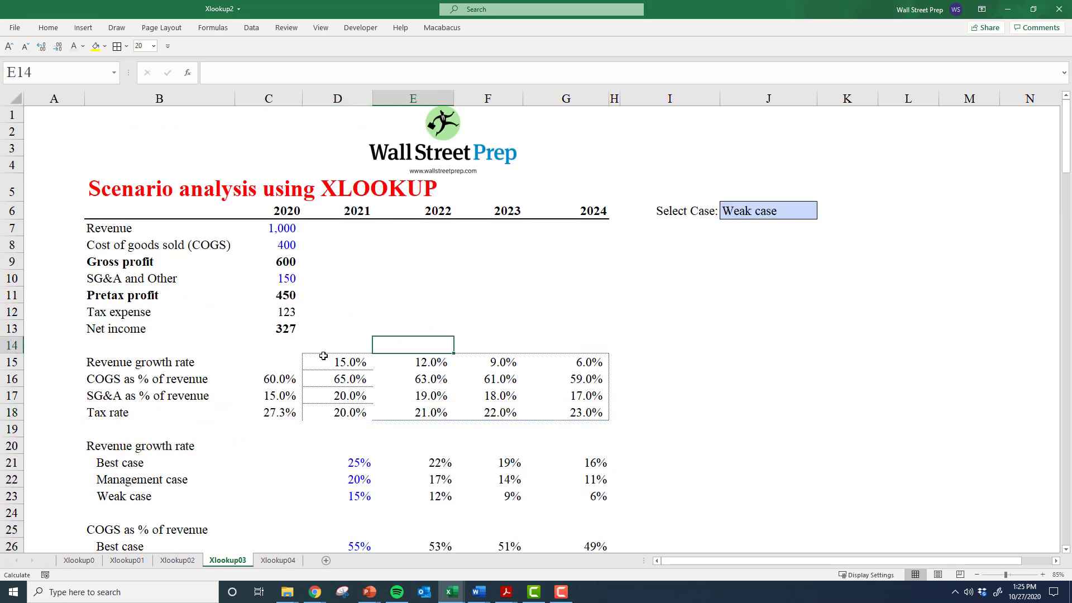
left_click_drag(324, 360, 588, 411)
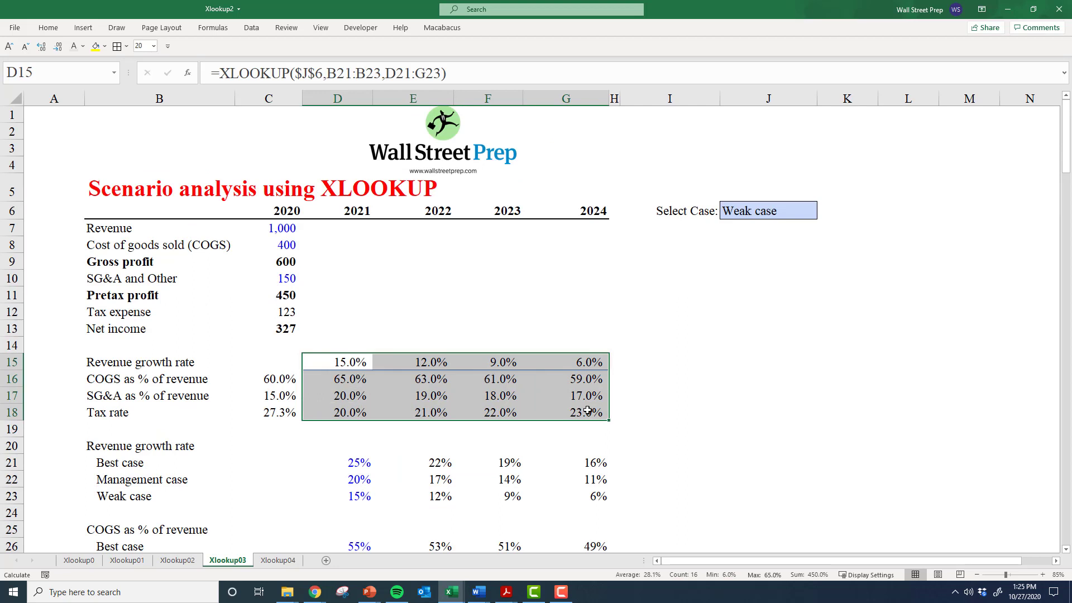
key("Left")
key("Right")
key("shift+Right")
key("shift+Down")
key("shift+Right")
key("shift+Down")
key("shift+Right")
key("shift+Down")
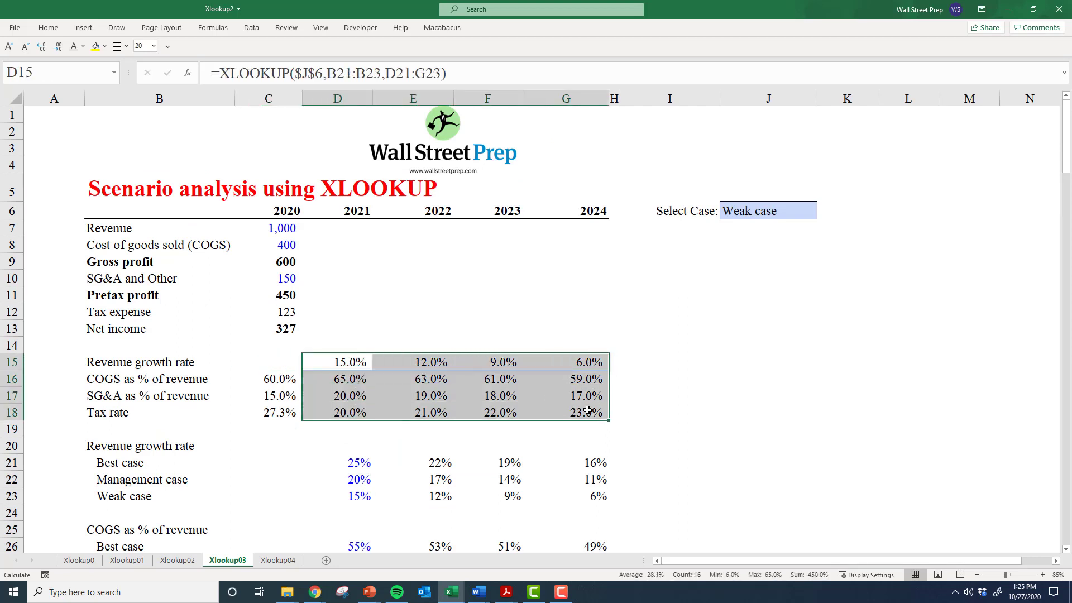
Enter the 2021 revenue formula =C7*(1+D15) in D7.
key("Right")
key("Down")
key("Down")
key("Up")
key("Up")
key("Up")
key("Up")
key("Up")
key("Up")
key("Up")
key("Left")
key("Up")
key("Up")
key("Up")
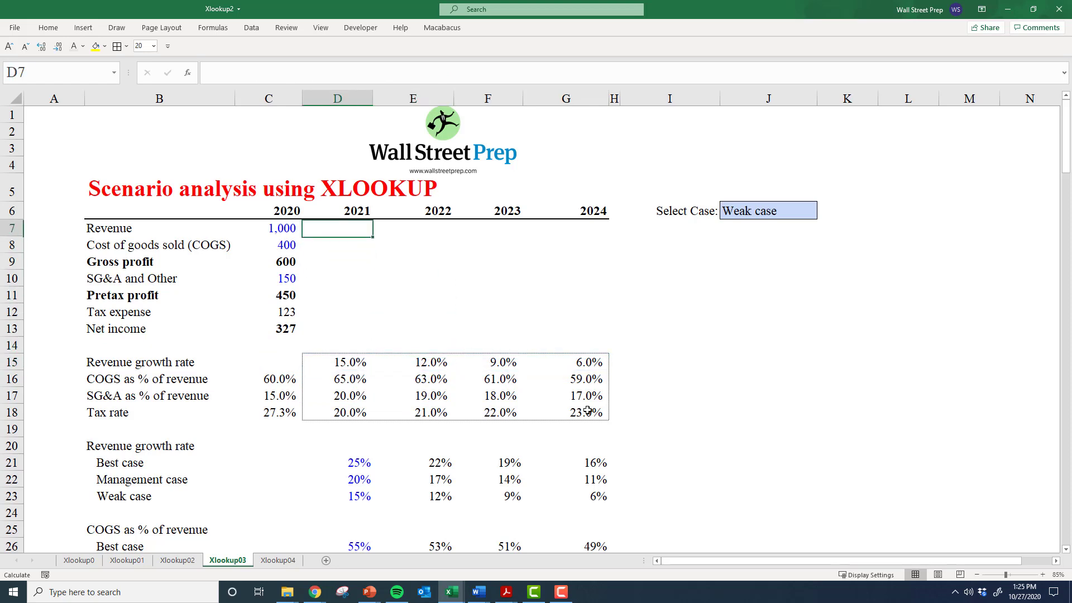
type("=")
key("Left")
type("*")
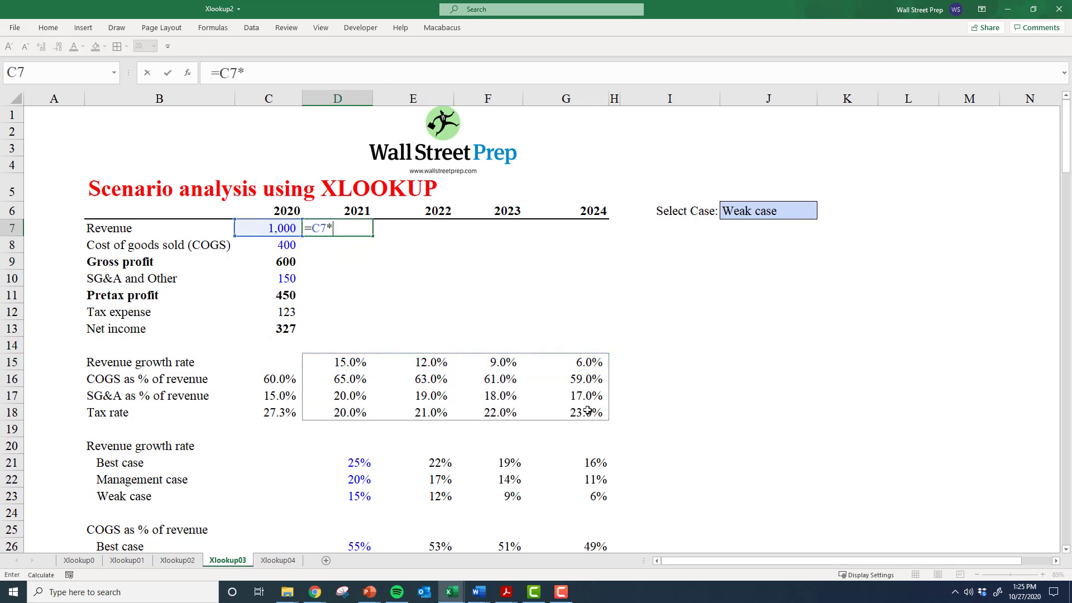
type("(1+")
key("Down")
key("Down")
key("Down")
key("Down")
key("Down")
key("Down")
key("Down")
key("Down")
key("Down")
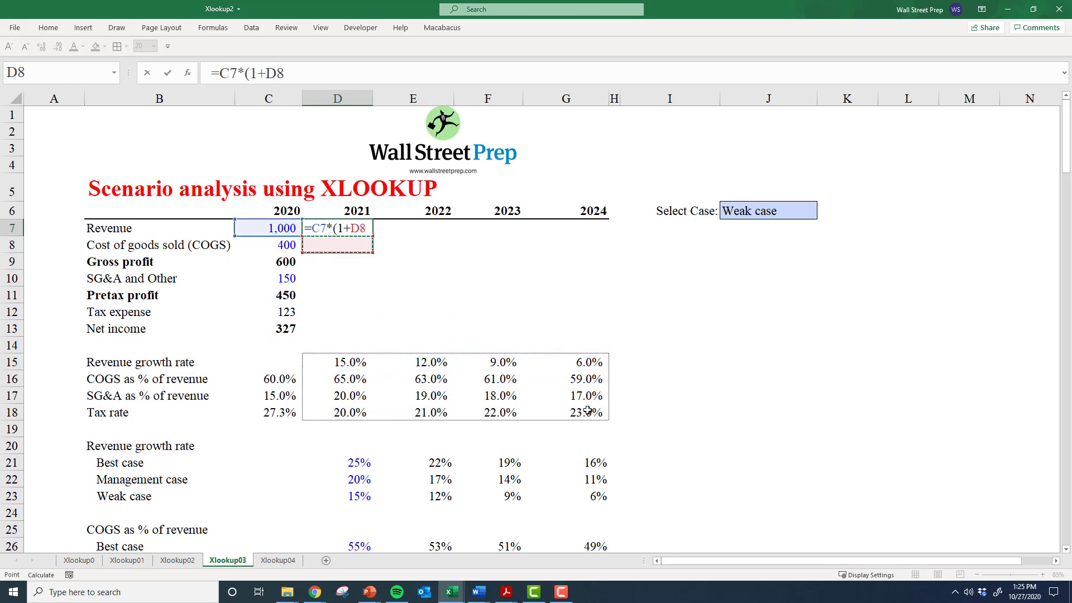
key("Up")
key("Return")
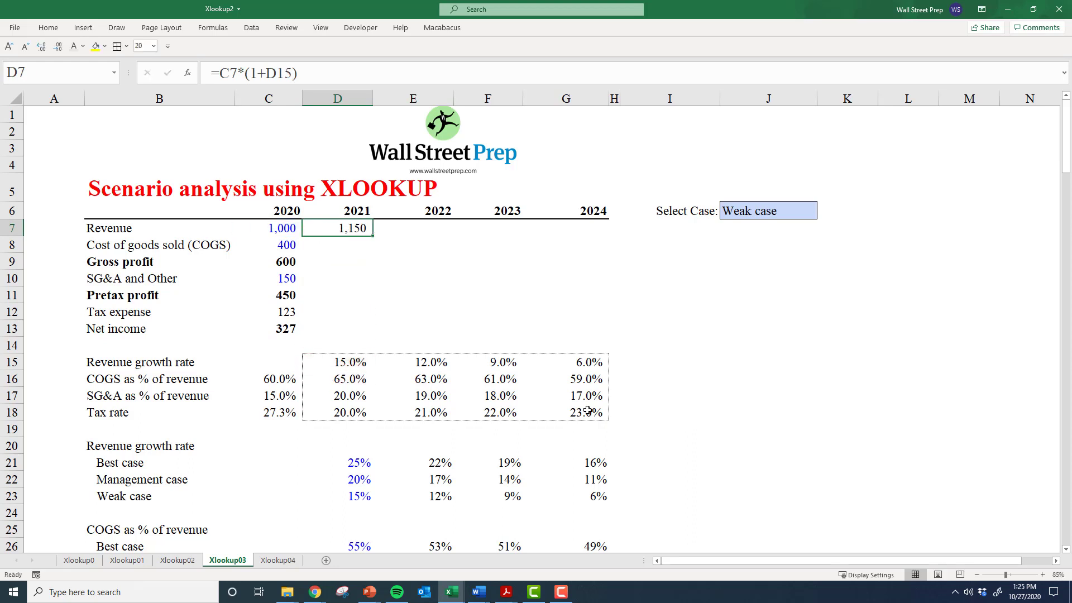
Enter the 2021 cost of goods sold formula =D16*D7 in D8.
type("=")
key("Down")
key("Down")
key("Down")
key("Down")
key("Down")
key("Down")
key("Down")
key("Down")
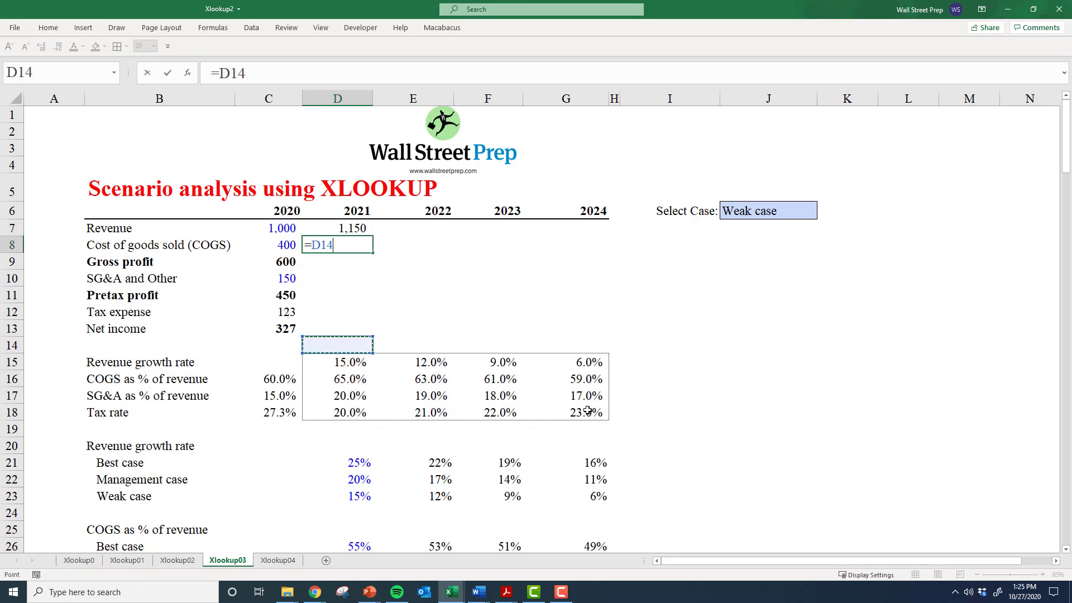
type("*")
key("Up")
key("Return")
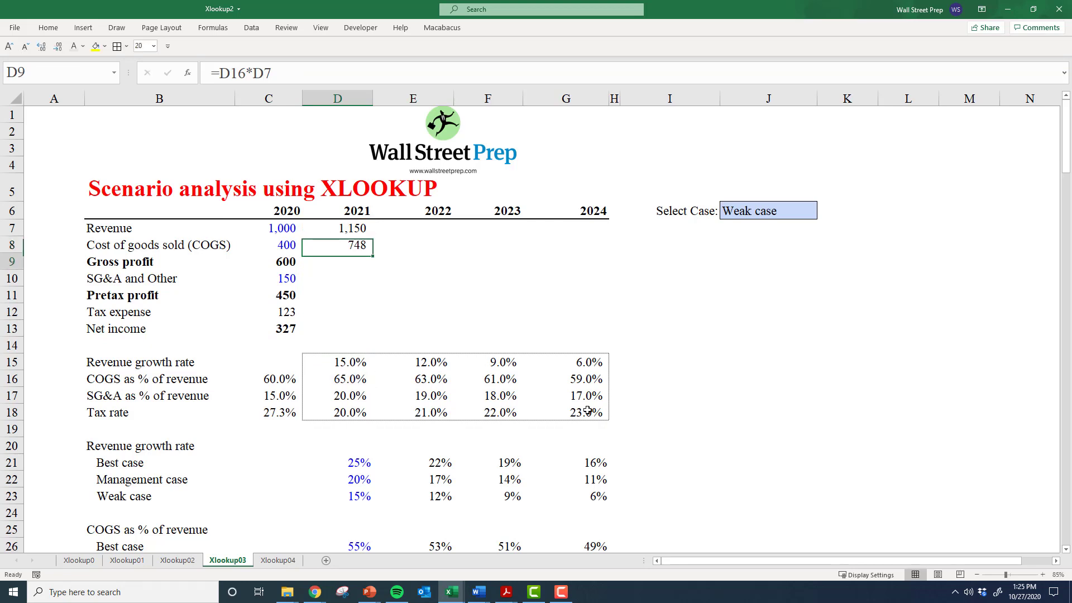
Enter the 2021 SG&A and Other formula =D17*D7 in D10.
key("Down")
type("=")
key("Down")
key("Down")
key("Down")
key("Down")
key("Down")
key("Down")
key("Down")
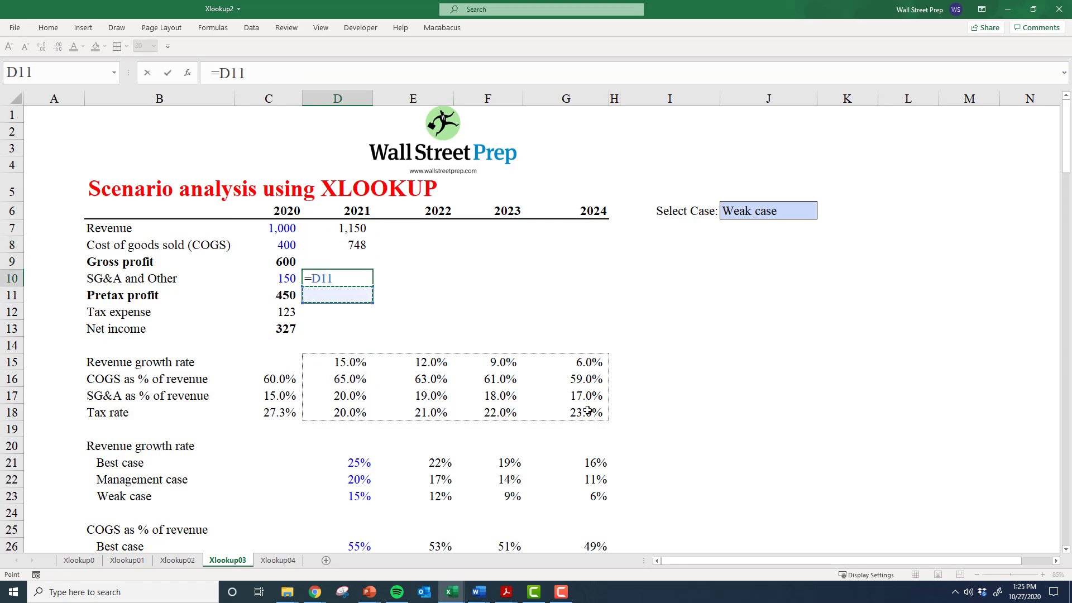
type("*")
key("Up")
key("Up")
key("Up")
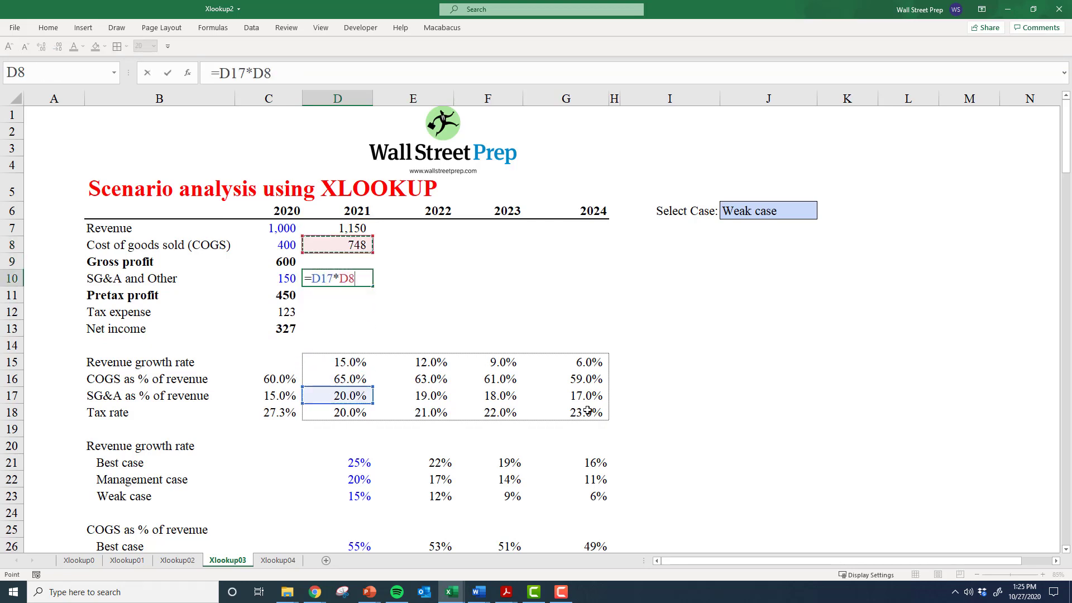
key("ctrl+Return")
Enter the 2021 tax expense formula =D18*D11 in D12.
key("Down")
key("Down")
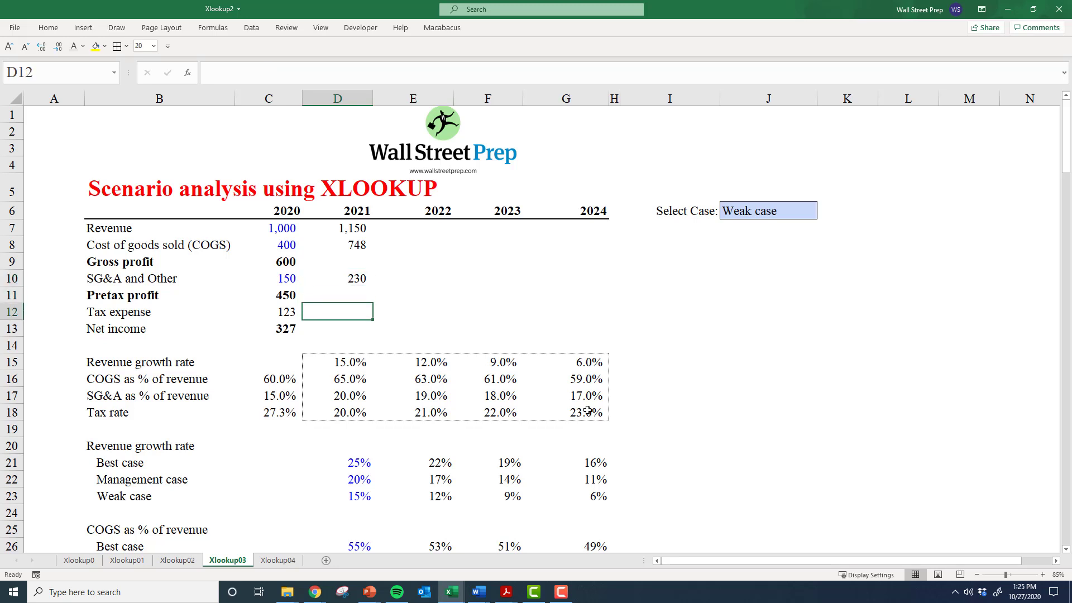
type("=")
key("Down")
key("Down")
key("Down")
key("Down")
key("Down")
key("Down")
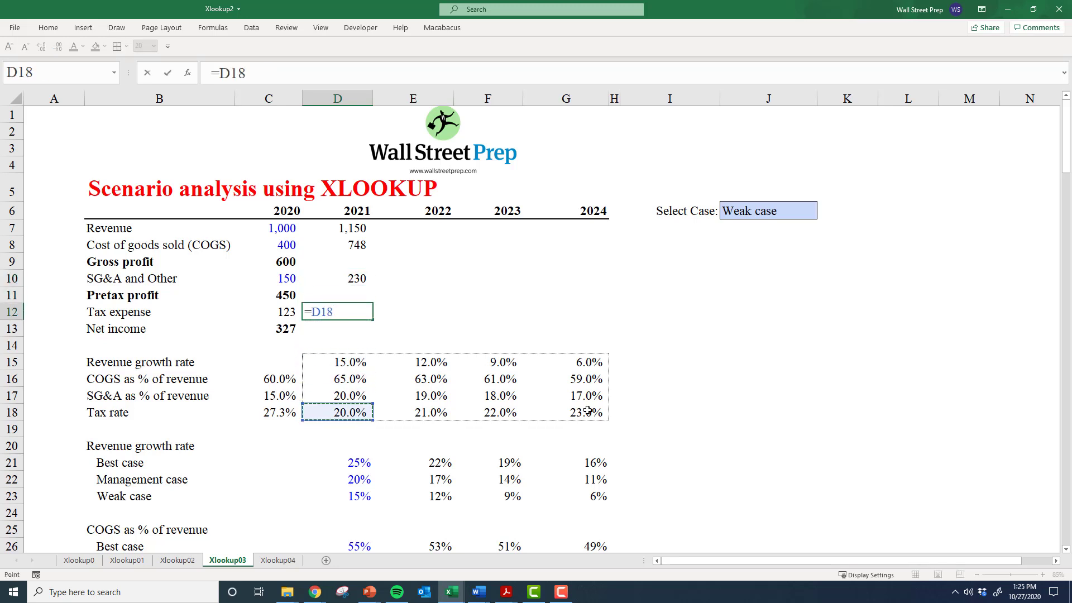
type("*")
key("Up")
key("ctrl+Return")
Copy the 2020 gross profit formula from C9 into D9.
key("Up")
key("Up")
key("Up")
key("Left")
key("ctrl+c")
key("Right")
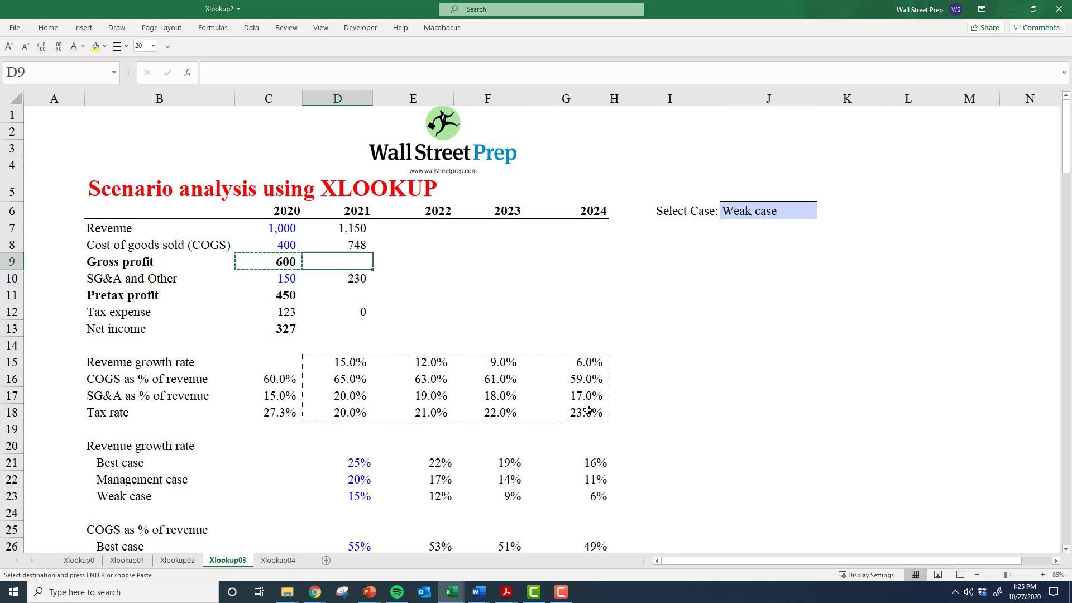
key("ctrl+v")
Copy the 2020 pretax profit and net income formulas from C11 and C13 into D11 and D13.
key("Left")
key("Down")
key("Down")
key("ctrl+c")
key("Right")
key("ctrl+v")
key("Down")
key("Left")
key("Down")
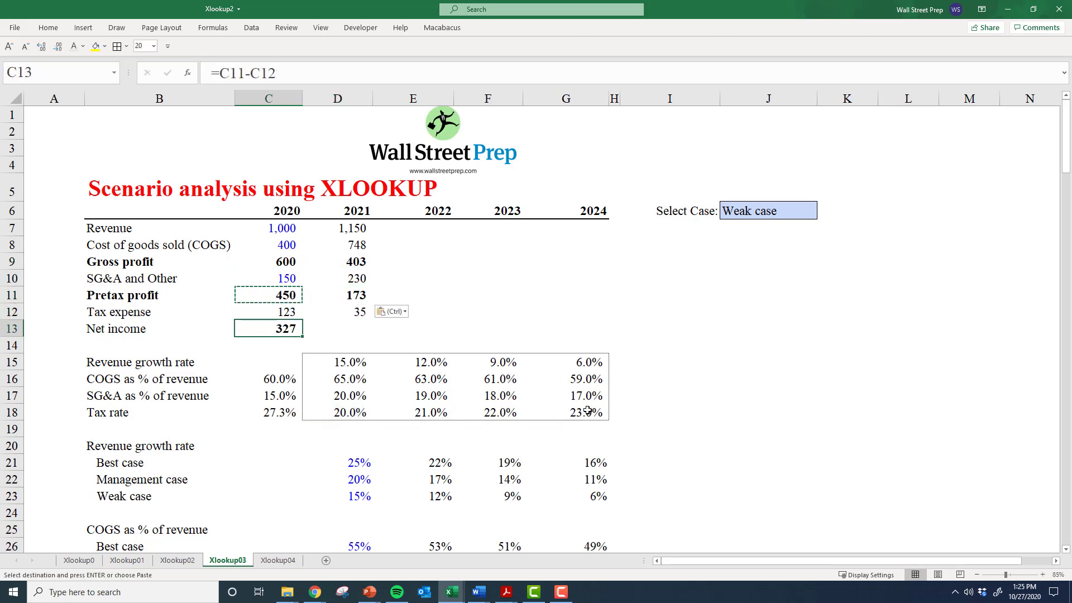
key("ctrl+c")
key("Right")
key("ctrl+v")
Copy the 2021 income statement formulas in D7:D13 across to 2024 in column G.
key("shift+Up")
key("shift+Up")
key("shift+Up")
key("shift+Up")
key("shift+Up")
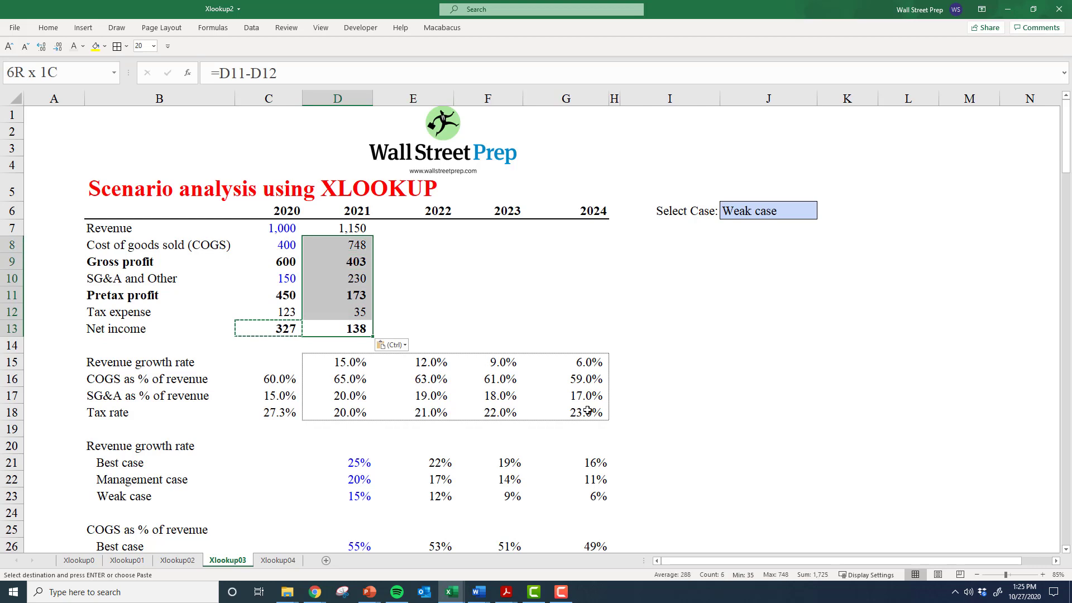
key("shift+Up")
key("ctrl+c")
key("shift+Right")
key("shift+Right")
key("shift+Right")
key("ctrl+v")
key("Escape")
Test the scenario selector in J6 with Management case and end on Best case.
key("Up")
key("Right")
key("Right")
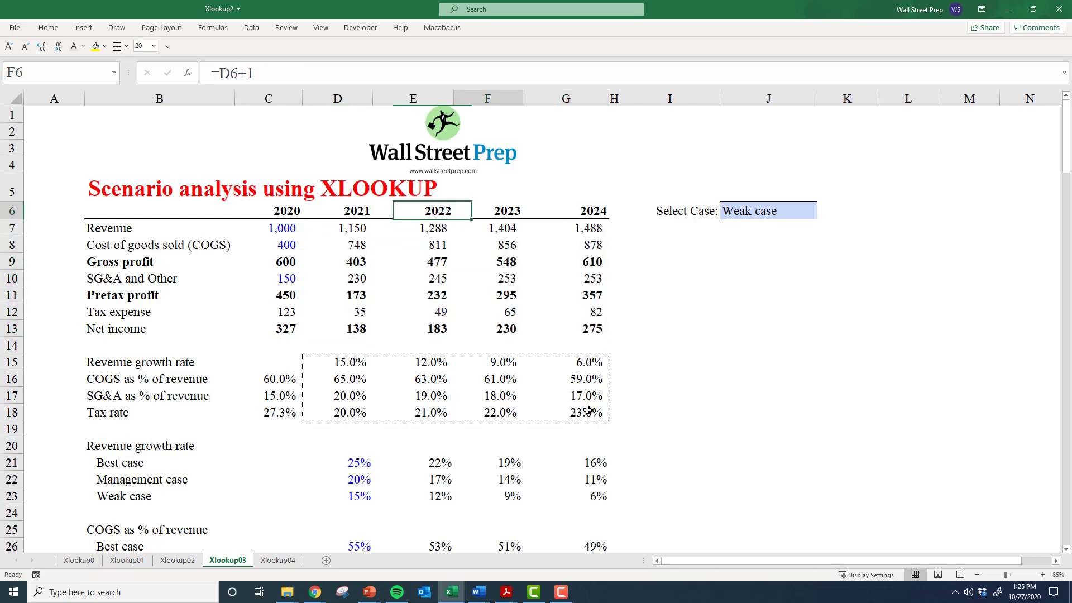
key("Right")
key("Right")
key("Right")
key("Right")
key("alt+Down")
key("Up")
key("Return")
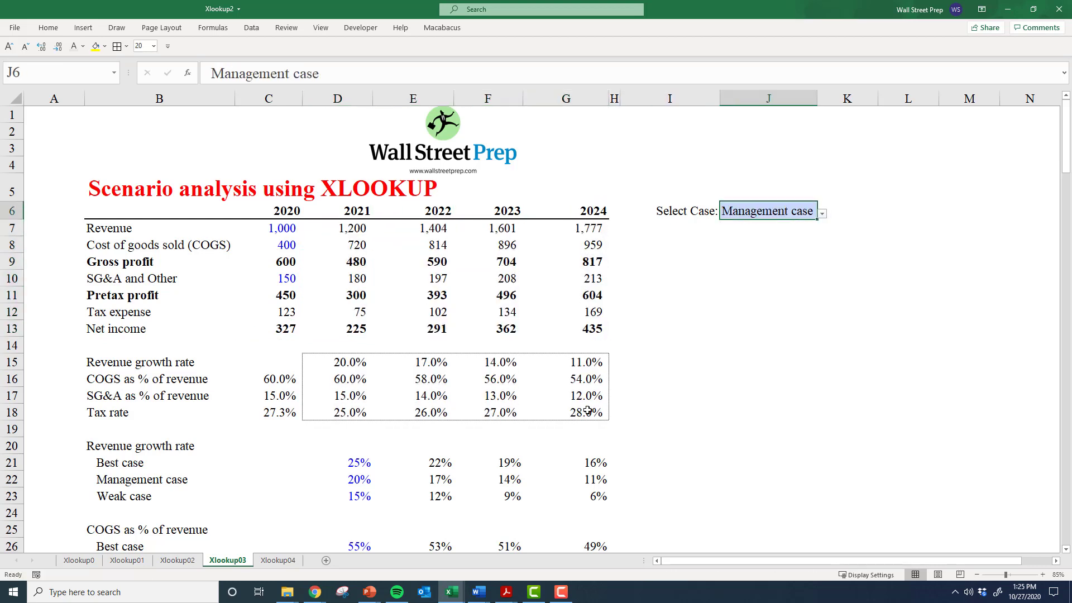
key("alt+Down")
key("Up")
key("Return")
key("Return")
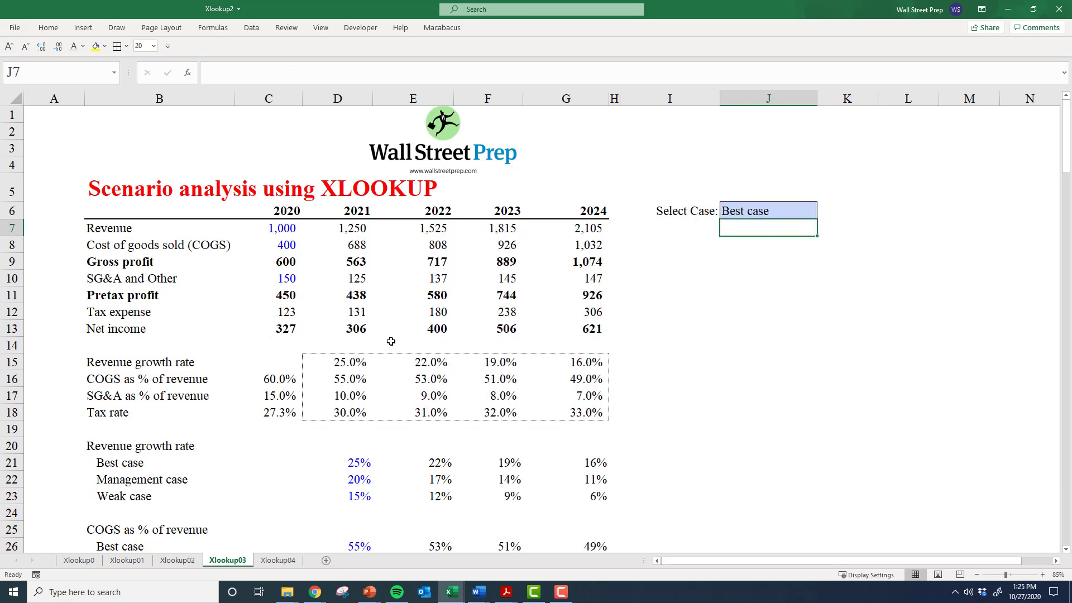
Compare the XLOOKUP formulas in D15:G18 on the Xlookup03 sheet with the empty assumption block on the Xlookup04 sheet.
left_click(355, 365)
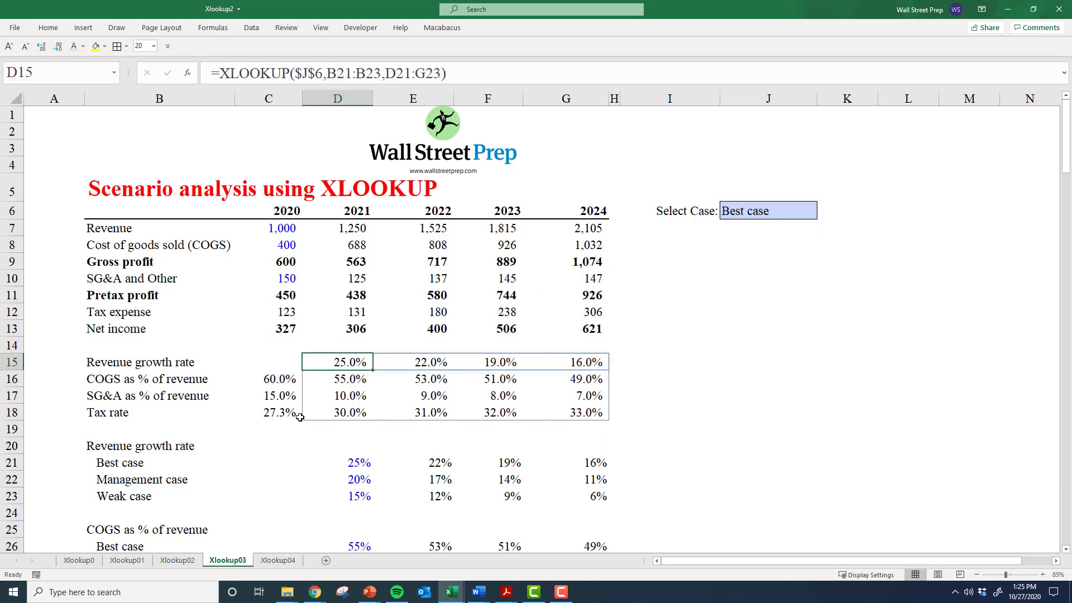
left_click(378, 392)
left_click(360, 367)
left_click(277, 560)
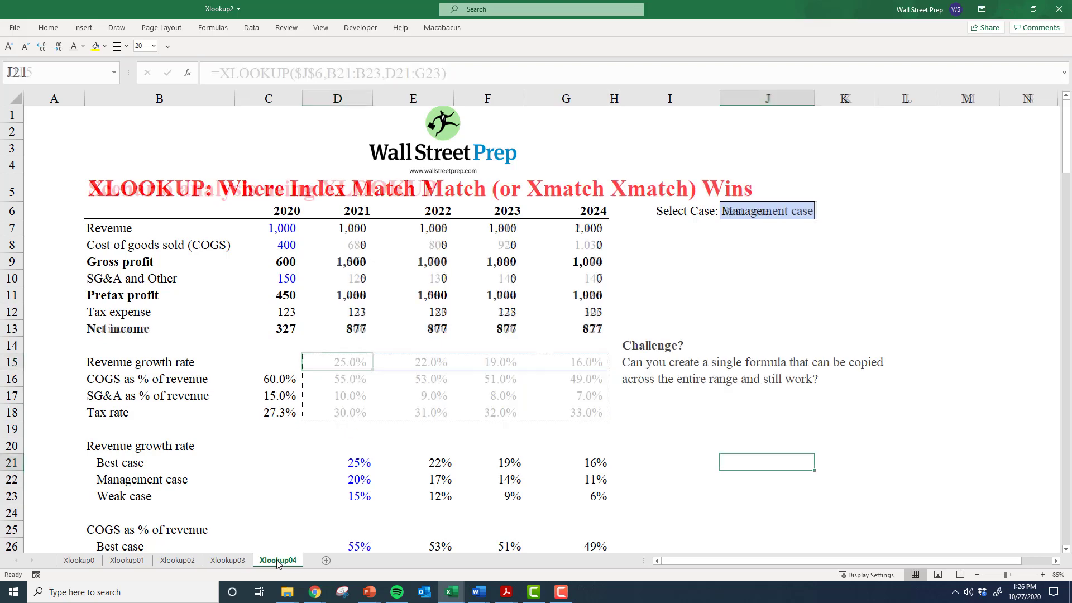
left_click(310, 437)
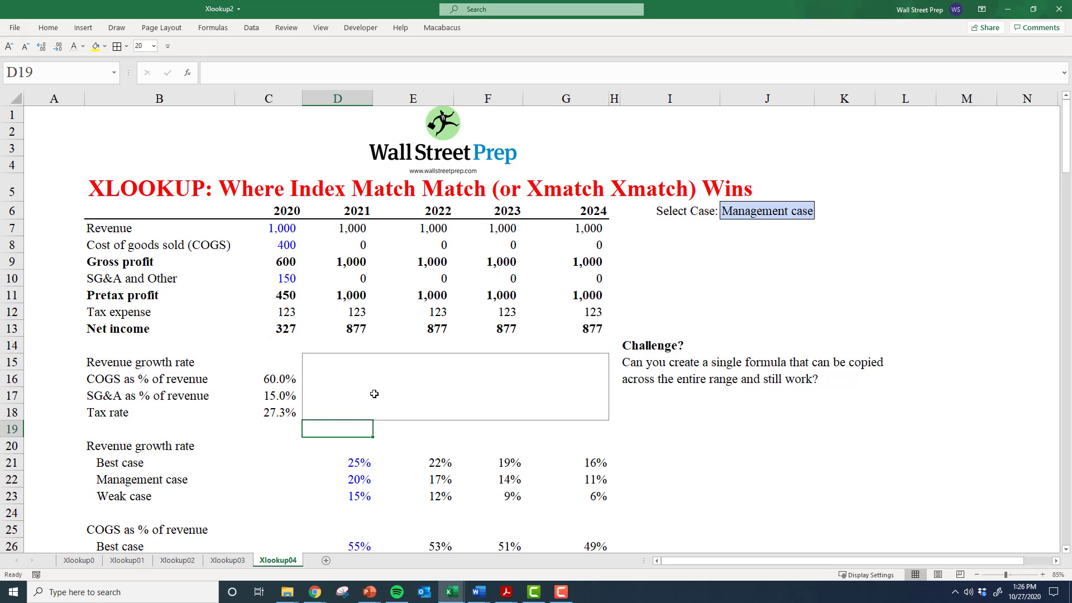
key("ctrl+Page_Up")
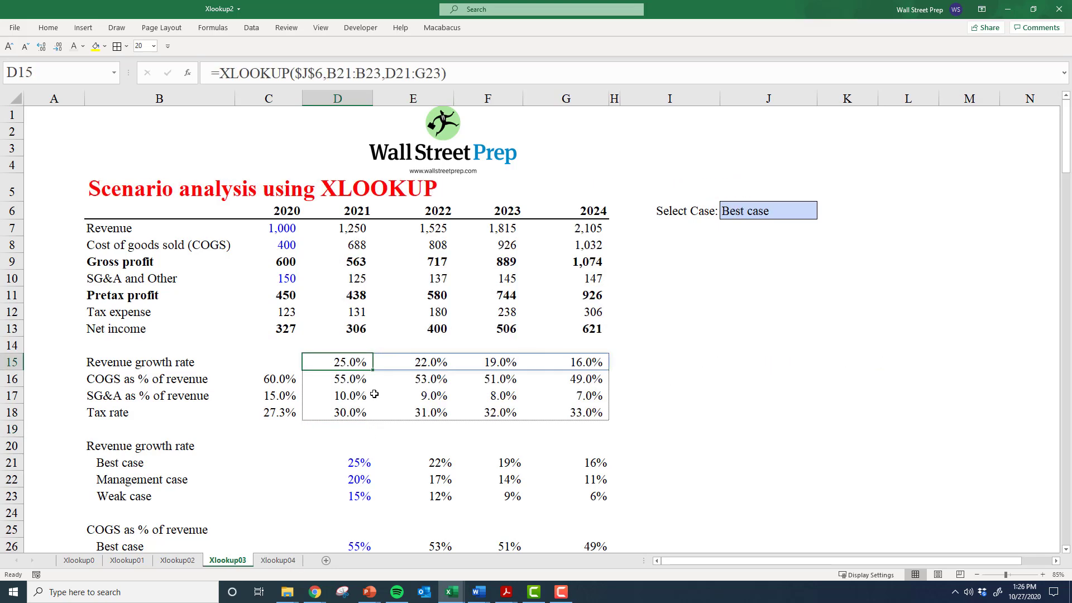
left_click(349, 465)
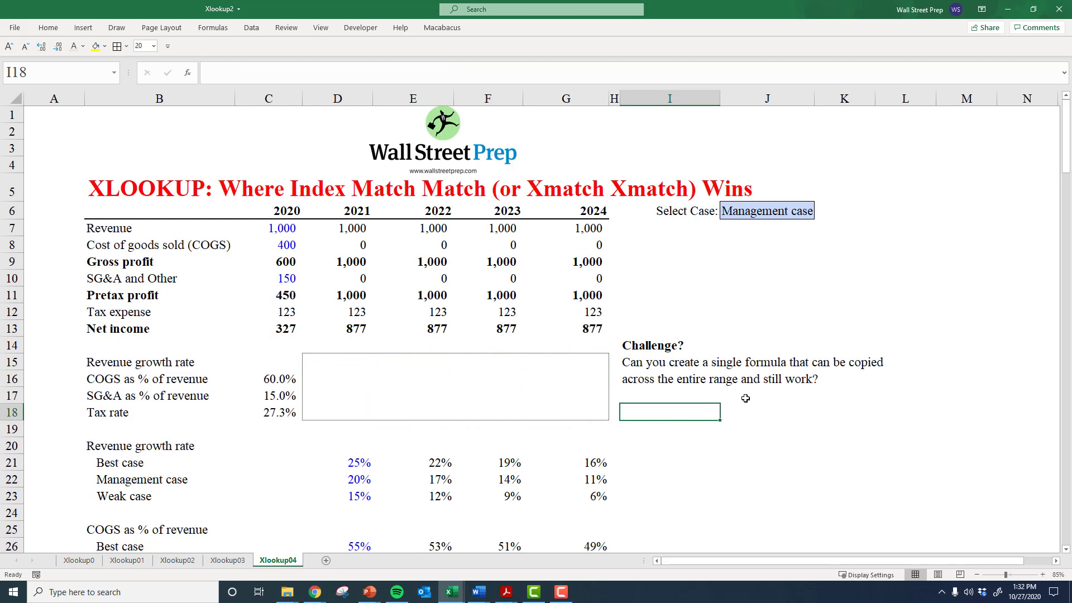
Begin an INDEX formula in D15 for the 2021 revenue growth rate.
key("Left")
key("Up")
key("Left")
key("Up")
key("Left")
key("Up")
key("Left")
key("Left")
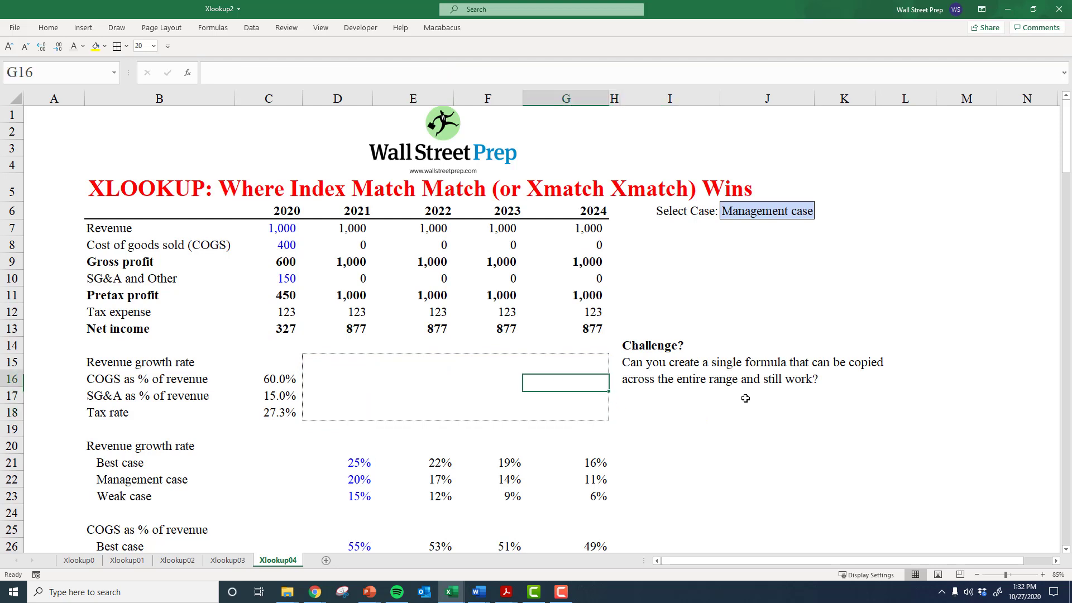
type("=i")
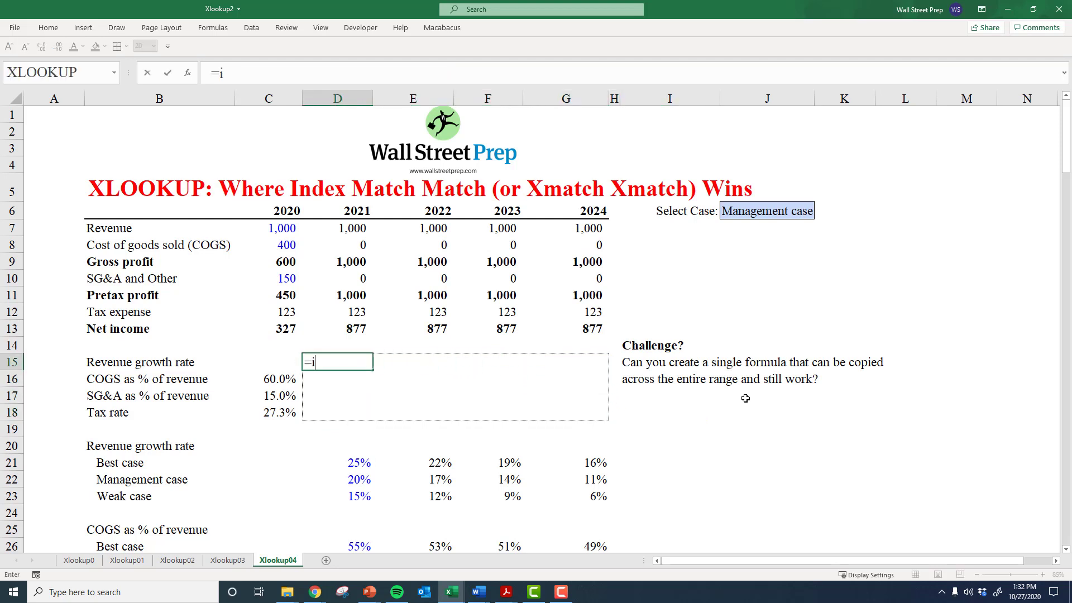
type("ndex(")
Reference the whole scenario block B20:G38 as the INDEX array, with absolute references.
key("Left")
key("Down")
key("Down")
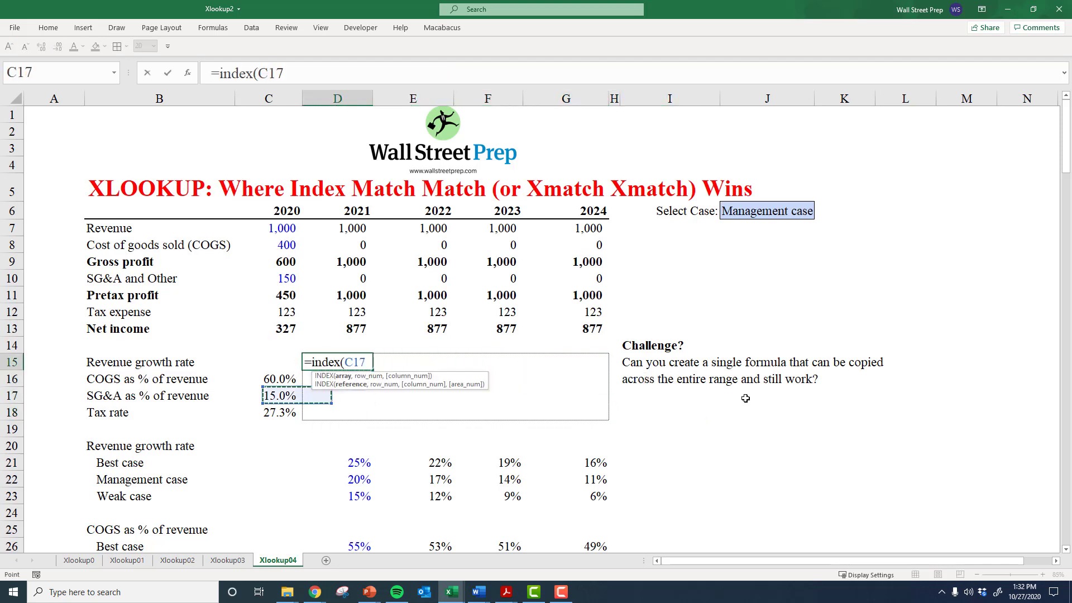
key("Left")
key("Down")
key("Down")
key("Down")
key("shift+Right")
key("shift+Right")
key("shift+Right")
key("shift+Right")
key("shift+Right")
key("shift+Down")
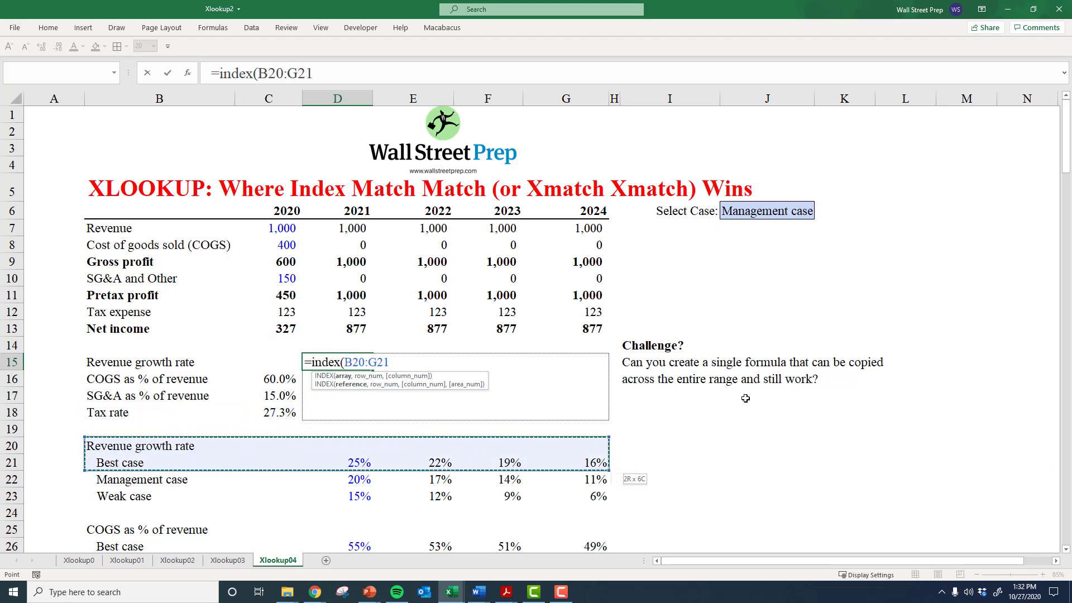
key("shift+Page_Down")
key("shift+Up")
key("shift+Up")
key("shift+Up")
key("shift+Up")
key("shift+Up")
key("shift+Up")
key("shift+Up")
key("shift+Up")
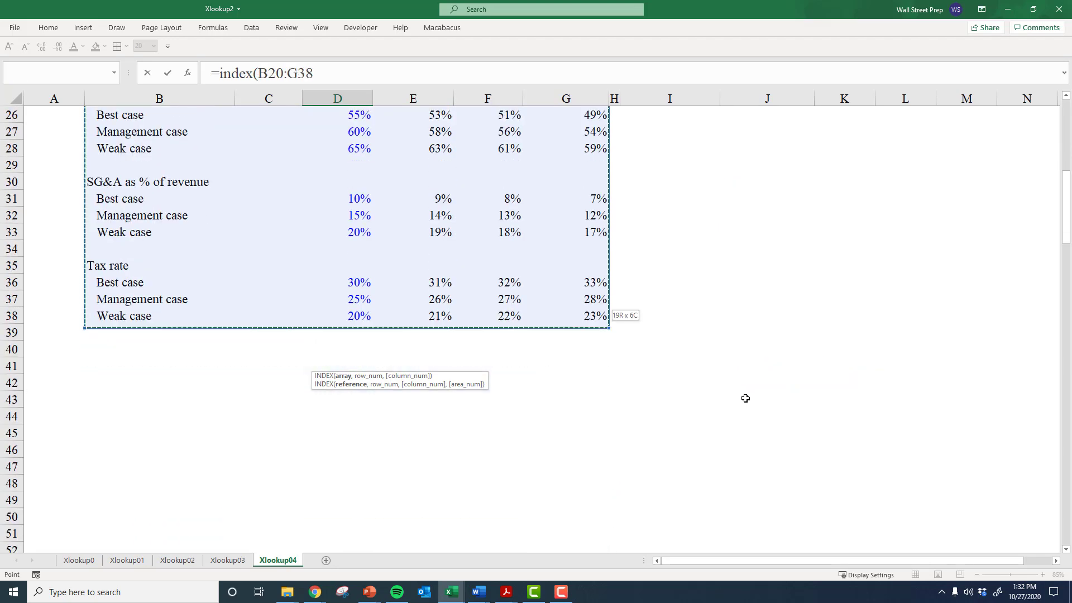
key("F4")
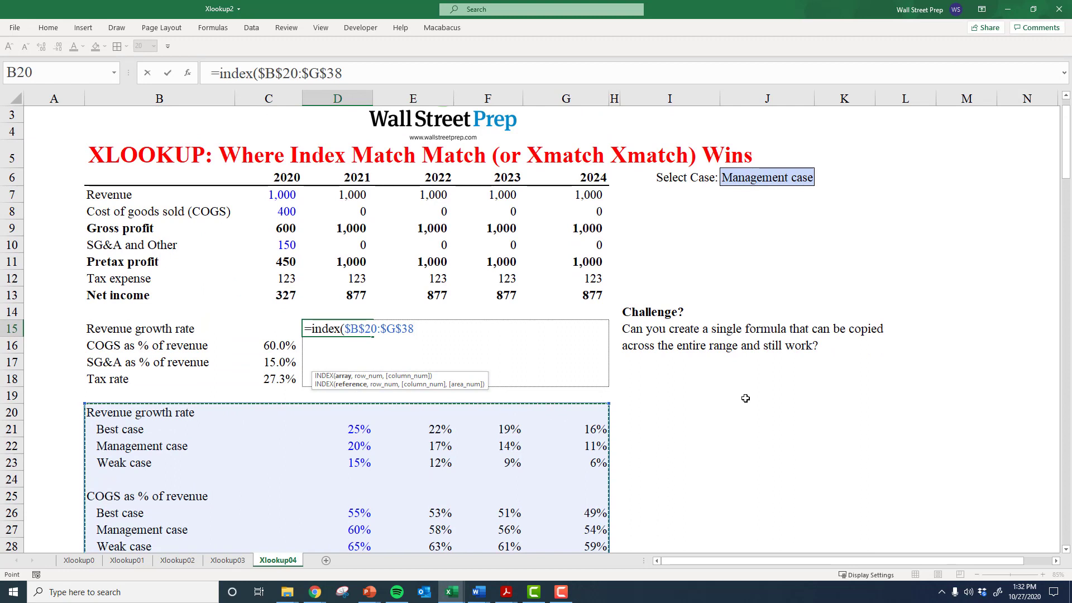
Complete the D15 INDEX formula with row number 3 and column number 3.
type(",")
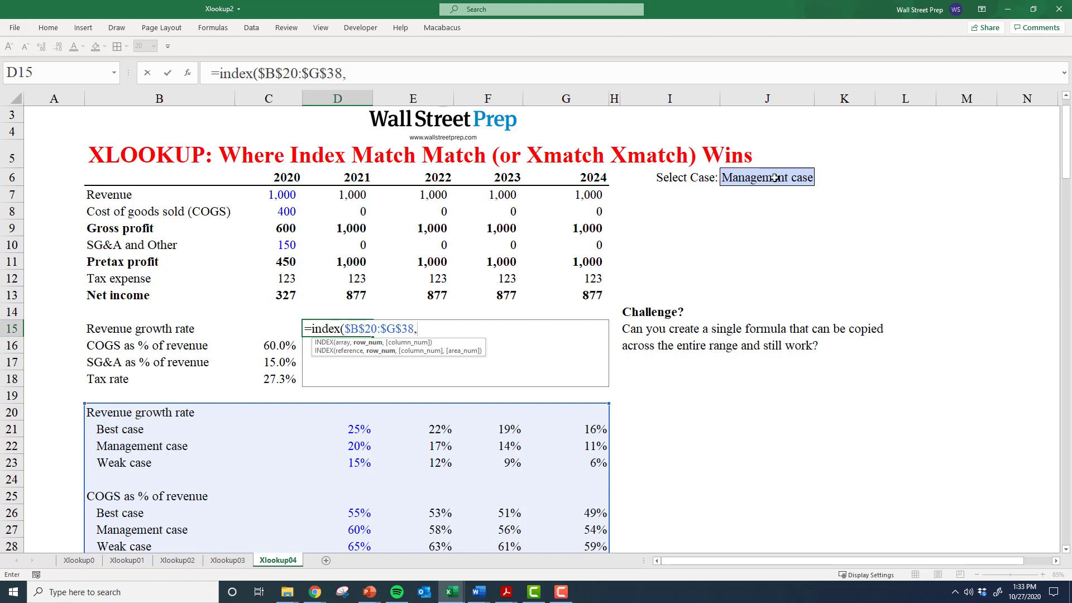
type("3,")
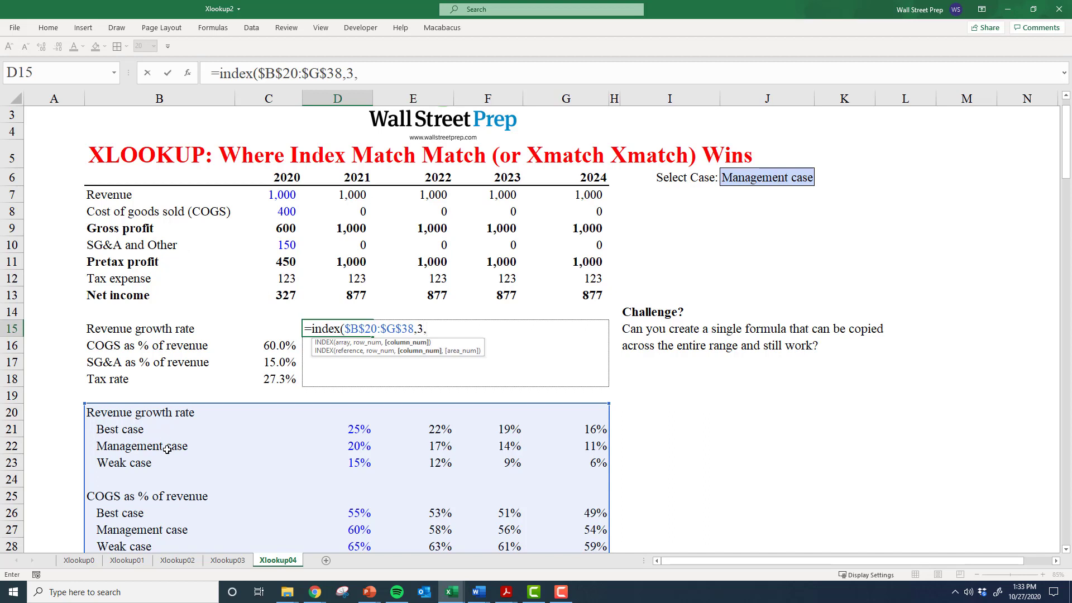
type("4")
key("BackSpace")
type("3)")
key("ctrl+Return")
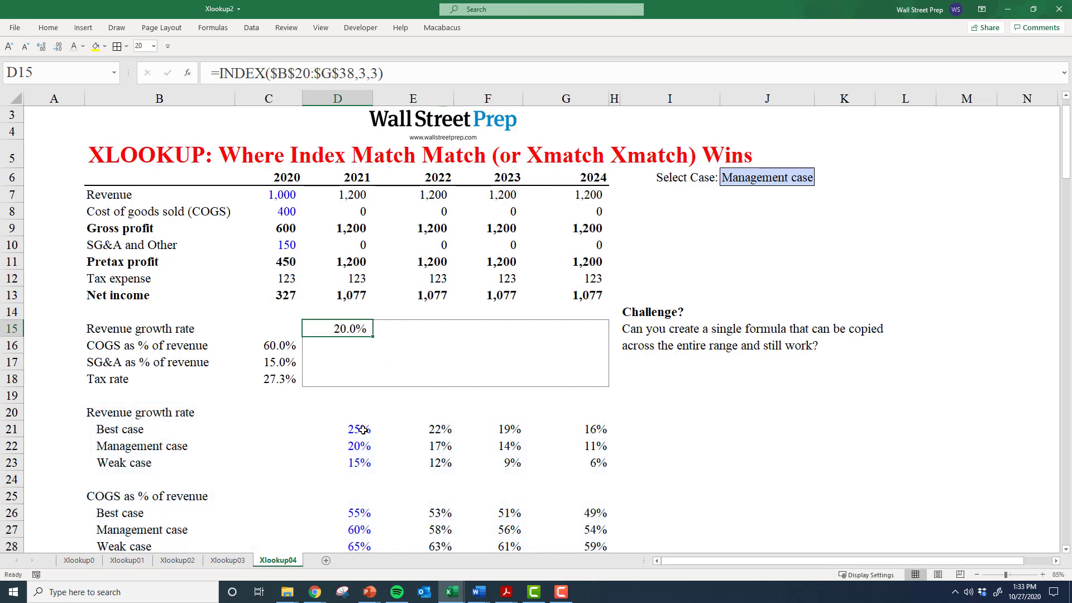
Copy the INDEX formula in D15 to the 2021 COGS cell D16 and the 2022 growth cell E15.
key("ctrl+c")
left_click(362, 430)
key("Up")
key("Up")
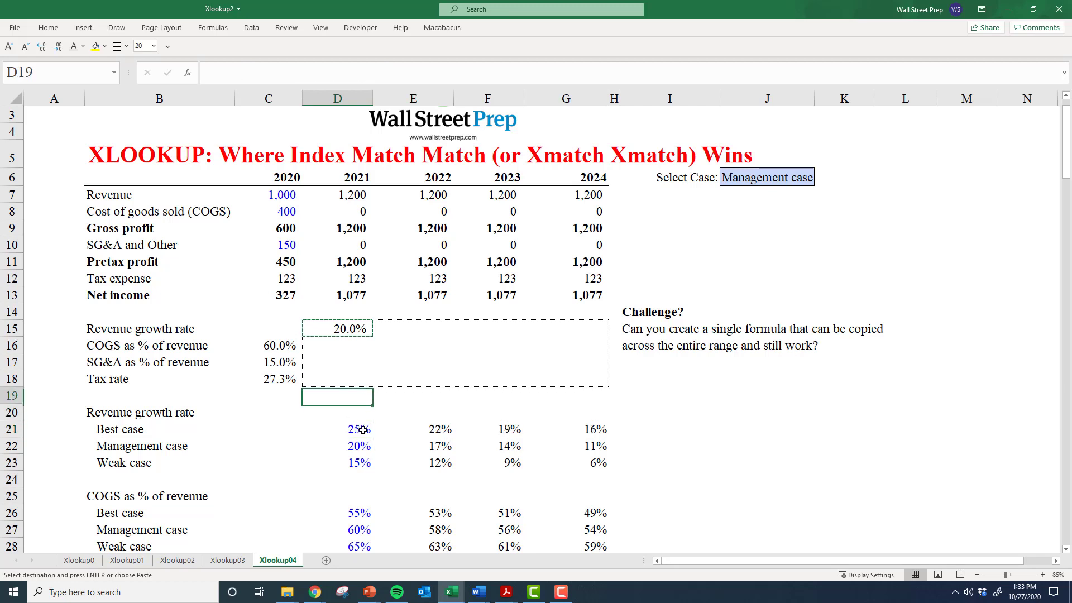
key("Up")
key("Up")
key("Up")
key("Up")
key("Down")
key("ctrl+v")
key("Up")
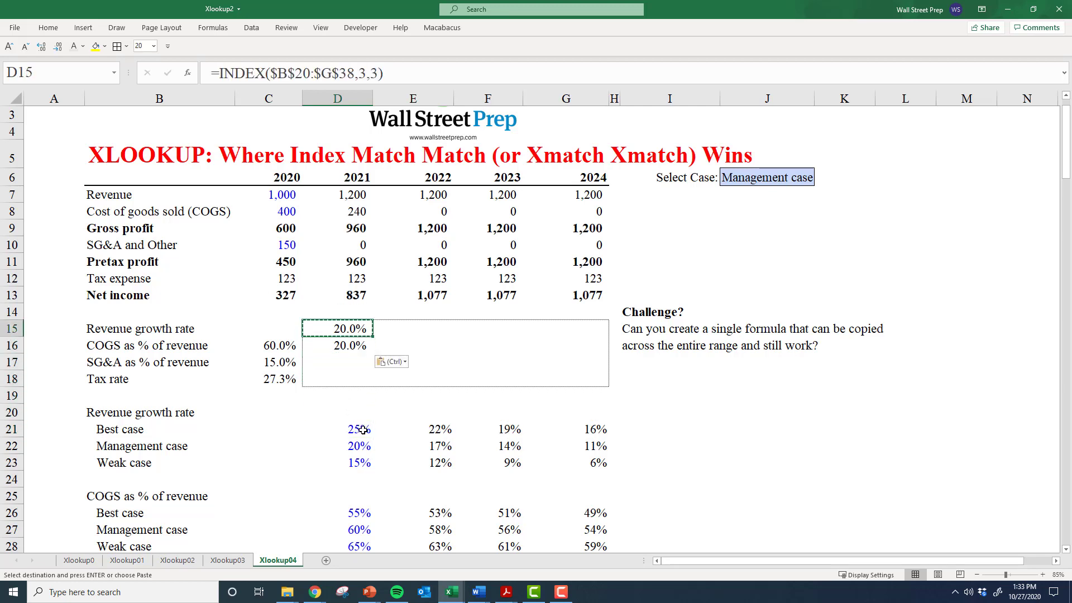
key("Right")
key("ctrl+v")
key("Escape")
Set the column number of the INDEX formula in E15 to 4 for 2022.
key("Left")
key("F2")
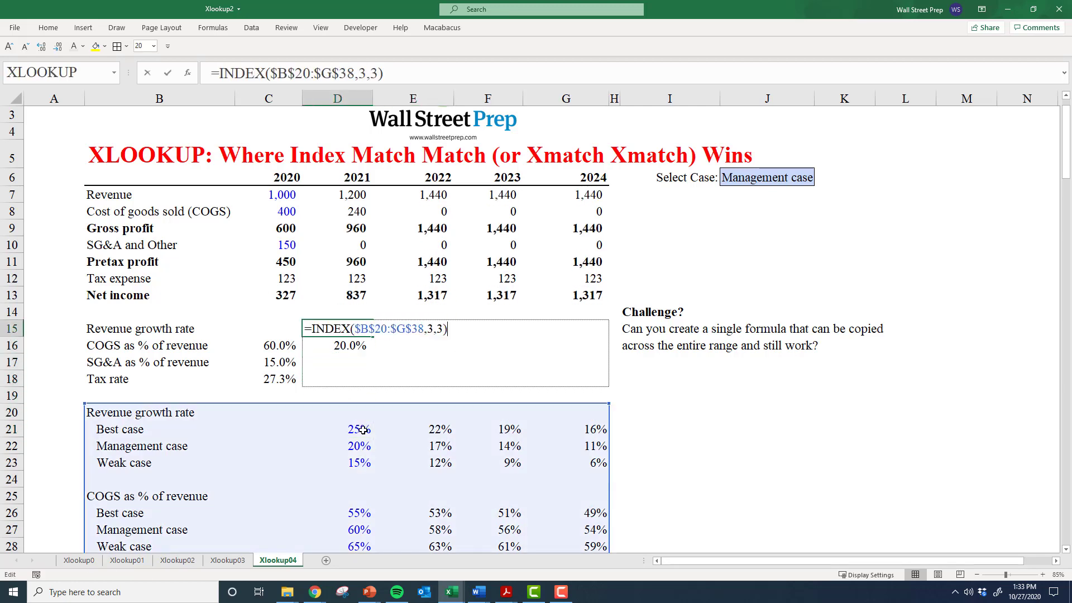
key("Escape")
key("Right")
key("F2")
key("Left")
key("shift+Left")
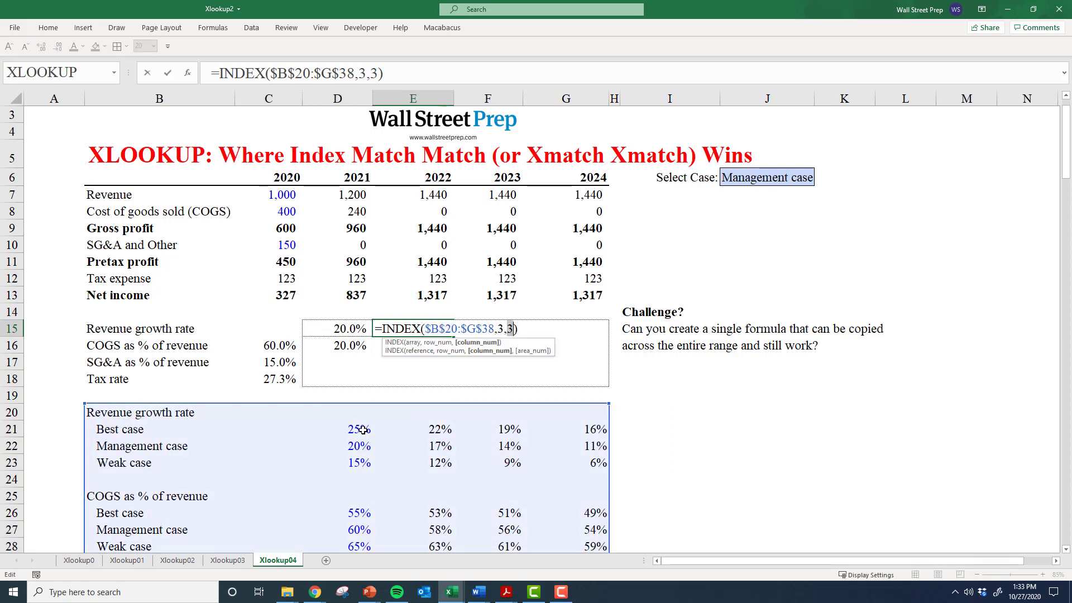
type("4")
key("ctrl+Return")
Set the row number of the INDEX formula in D16 to 8 for the COGS Management case.
key("Left")
key("Down")
key("F2")
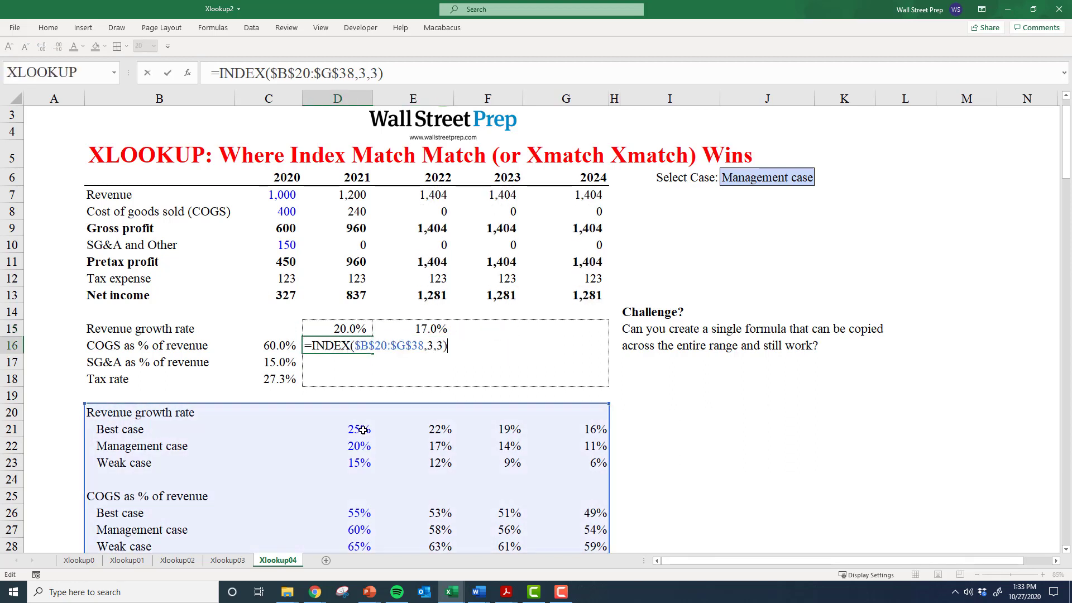
key("Left")
key("Left")
key("Left")
key("shift+Left")
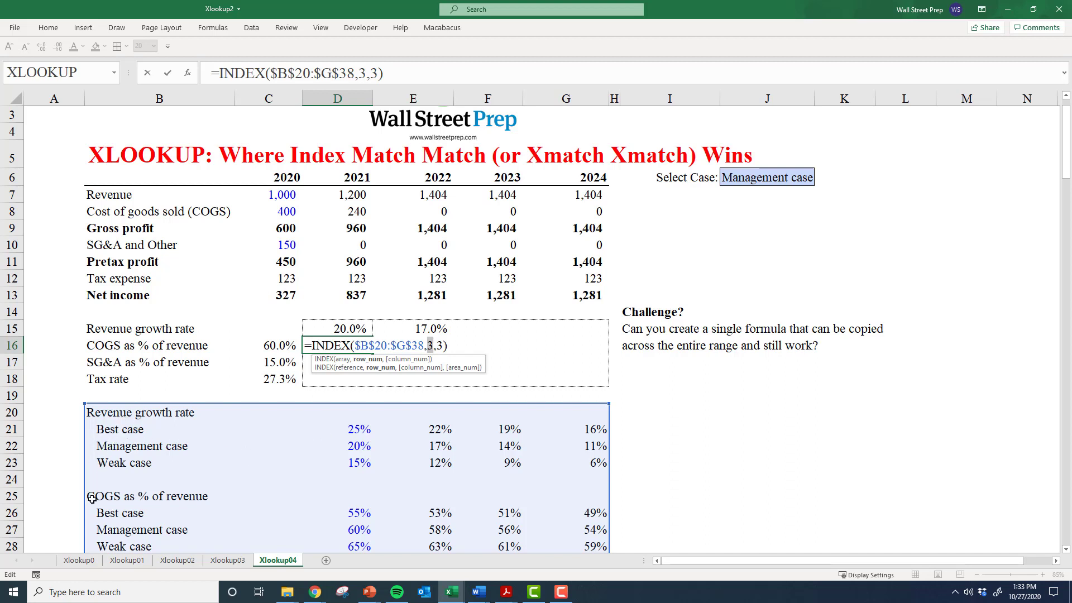
key("ctrl+Return")
scroll(95, 532, "down", 1)
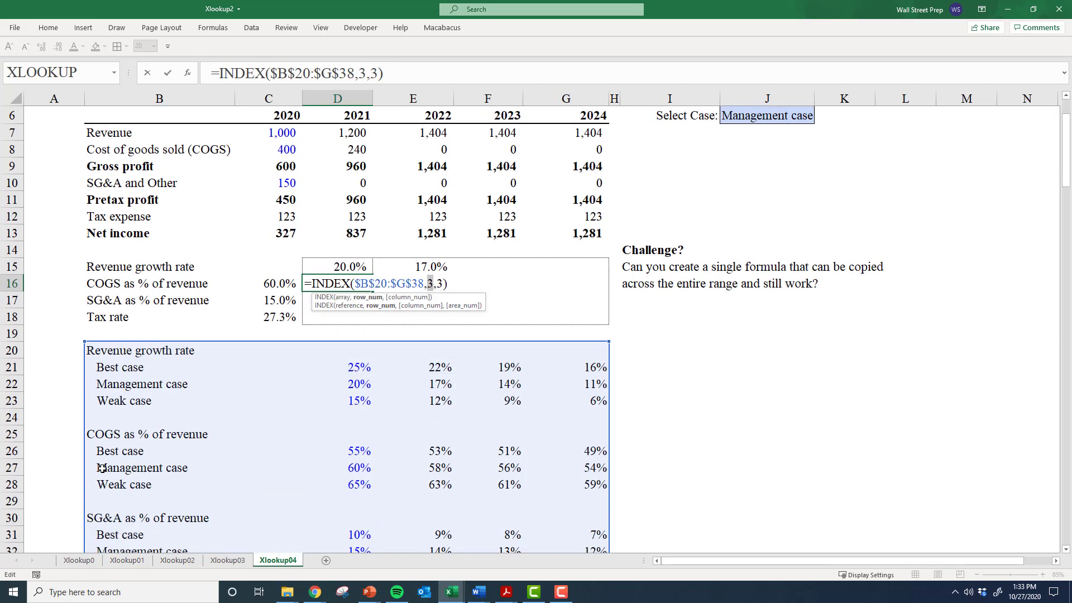
type("8")
key("ctrl+Return")
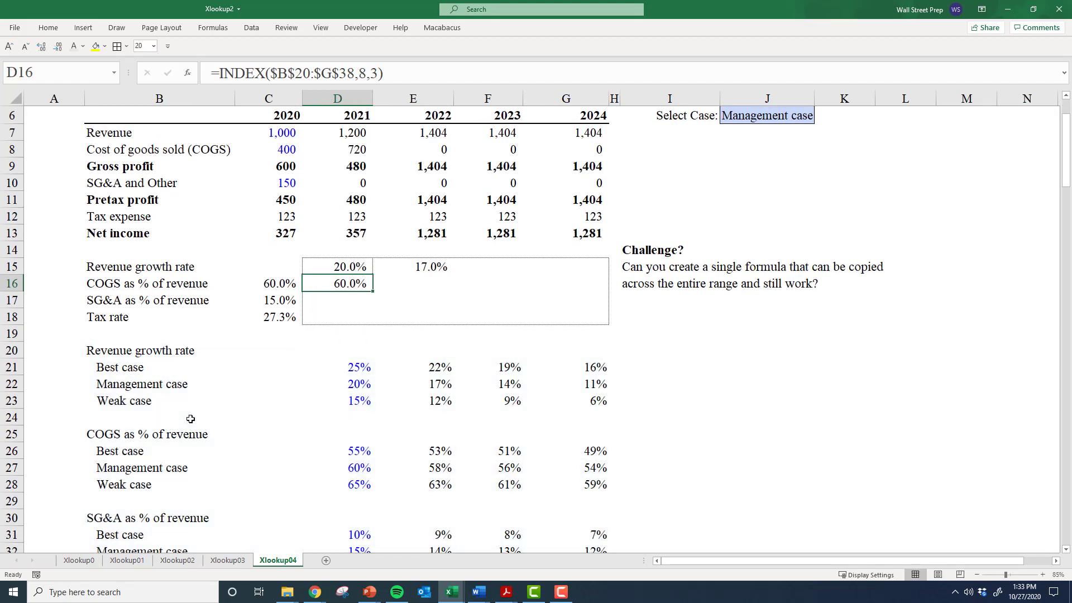
Copy the D16 formula down to D17 and set its row number to 13 for SG&A.
key("Down")
key("ctrl+d")
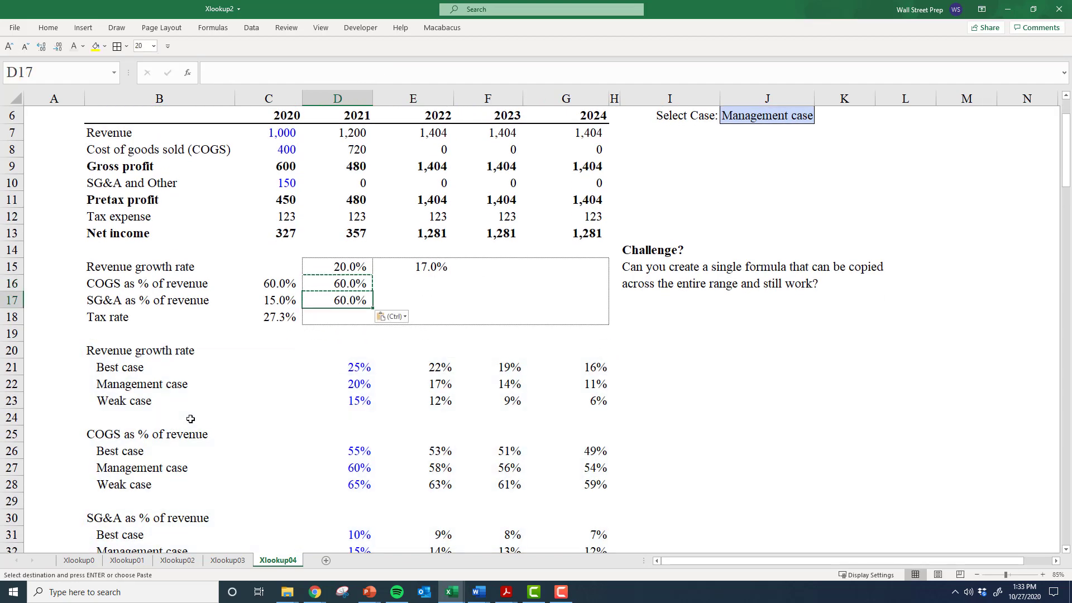
key("F2")
key("Left")
key("Left")
key("Left")
key("Left")
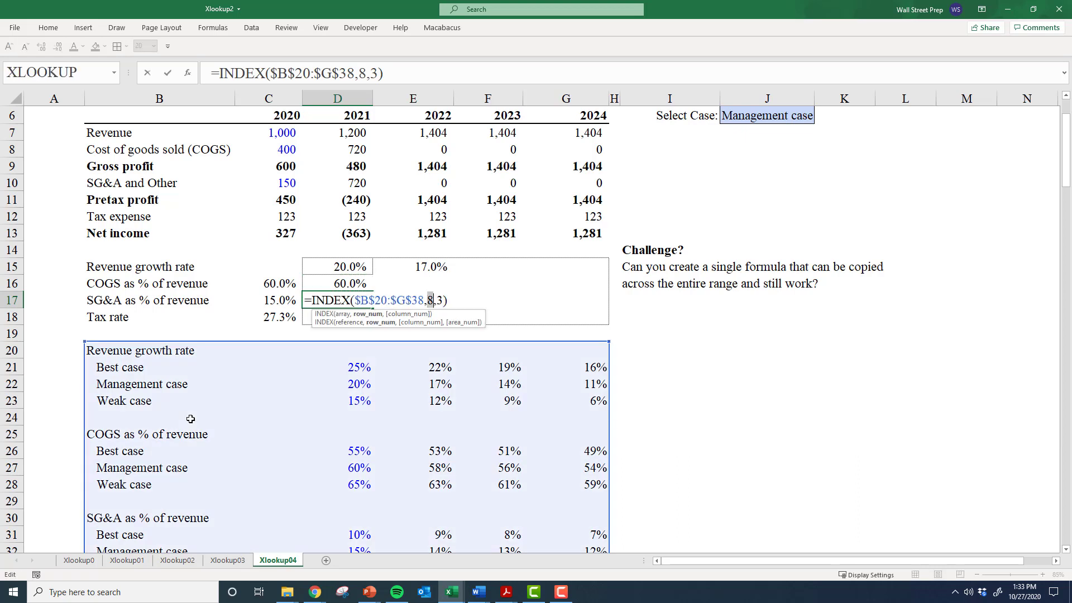
type("13")
key("ctrl+Return")
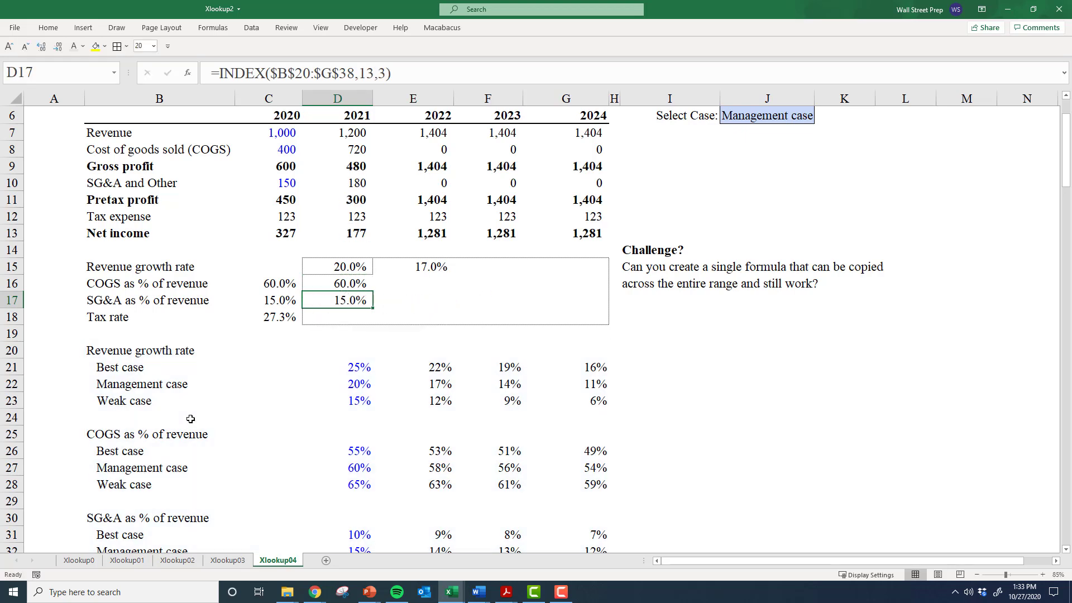
Copy the D17 formula down to D18 and set its row number to 18 for the tax rate.
key("F2")
key("Escape")
key("Down")
key("ctrl+d")
key("F2")
key("Left")
key("Left")
key("Left")
key("shift+Left")
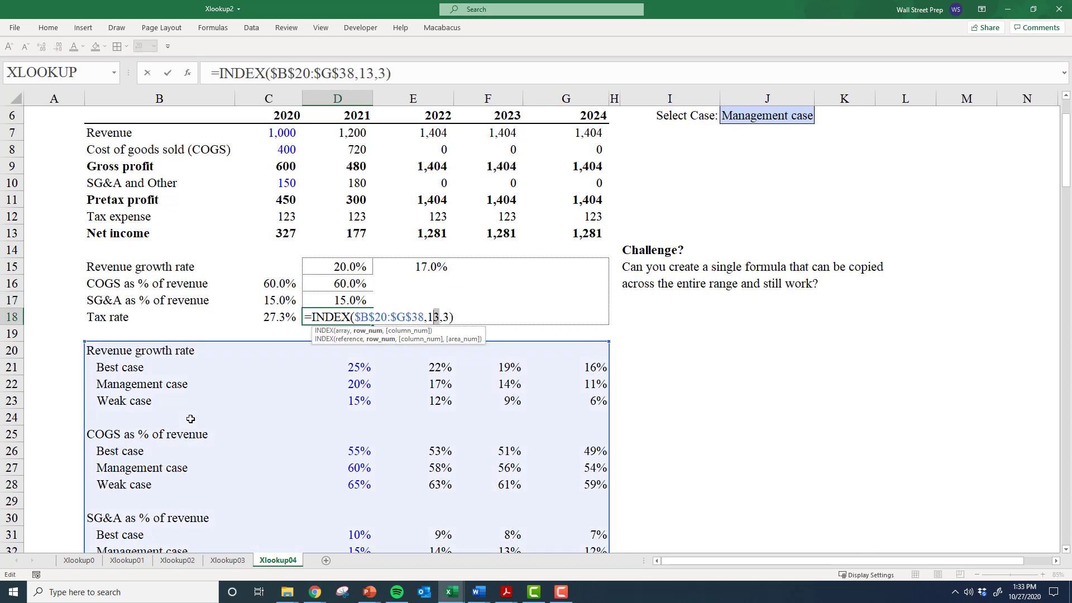
type("8")
key("ctrl+Return")
Examine the 2021 formulas in D15:D18 against the full assumption block D15:G18 that one formula must cover.
key("Up")
key("Right")
key("Up")
key("Up")
key("Left")
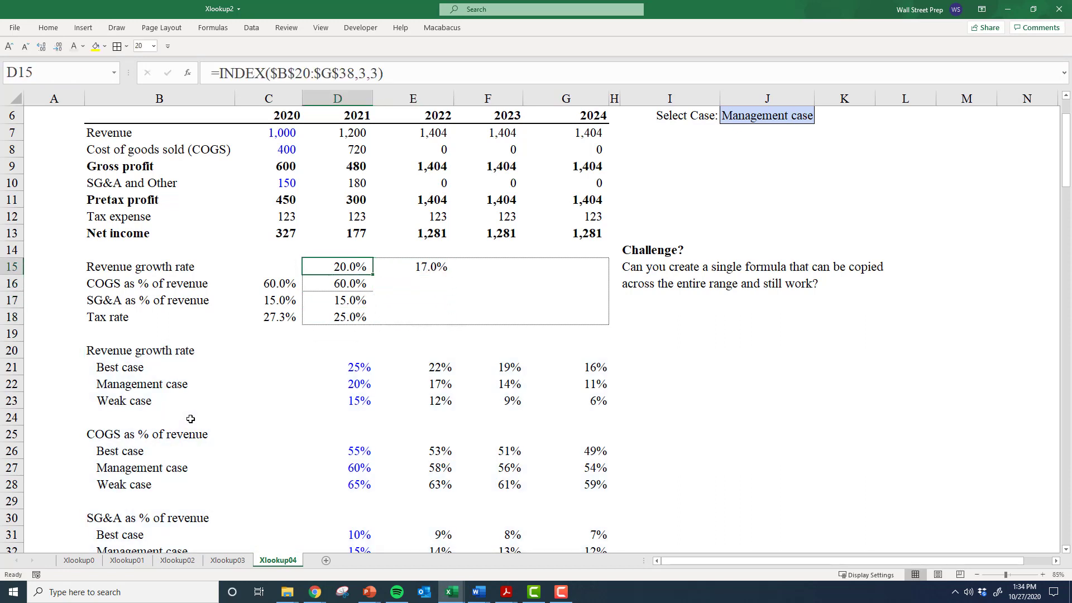
key("shift+Down")
key("shift+Down")
key("shift+Down")
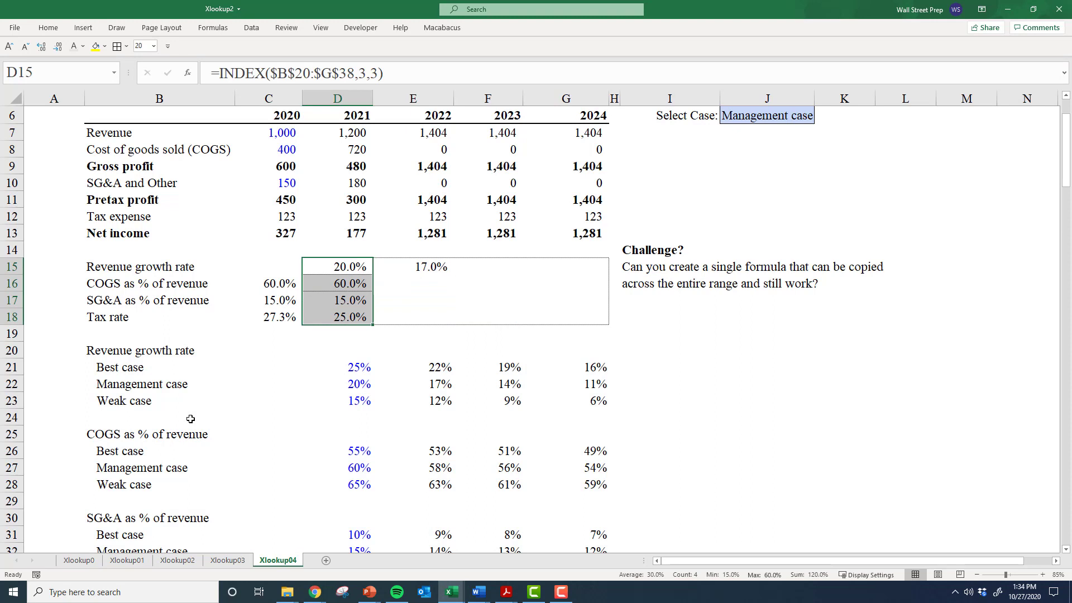
key("Right")
key("Left")
key("shift+Right")
key("shift+Down")
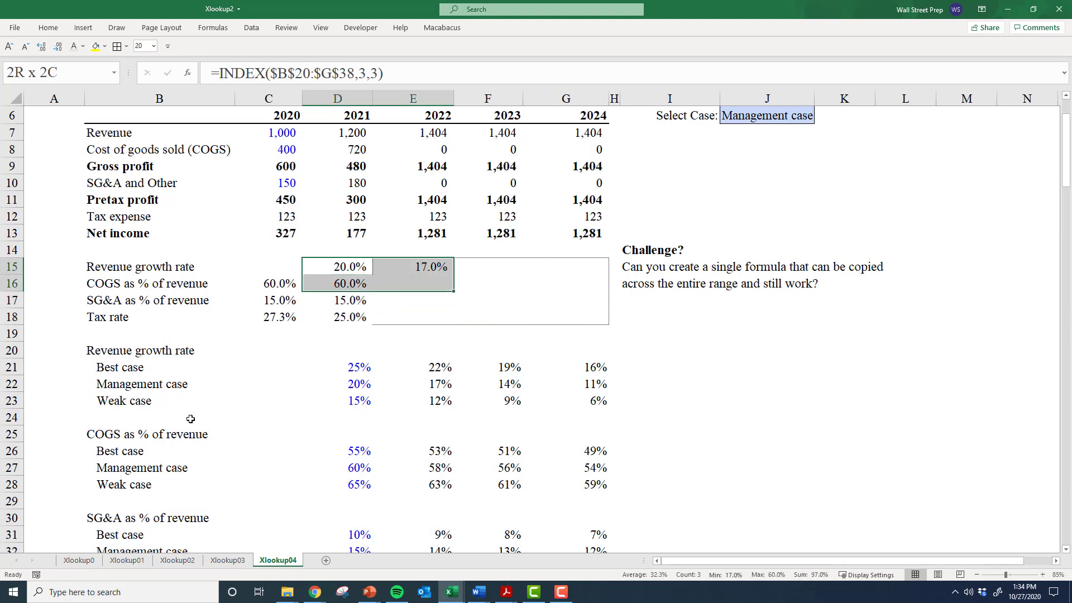
key("shift+Right")
key("shift+Down")
key("shift+Right")
key("shift+Down")
key("Left")
key("Down")
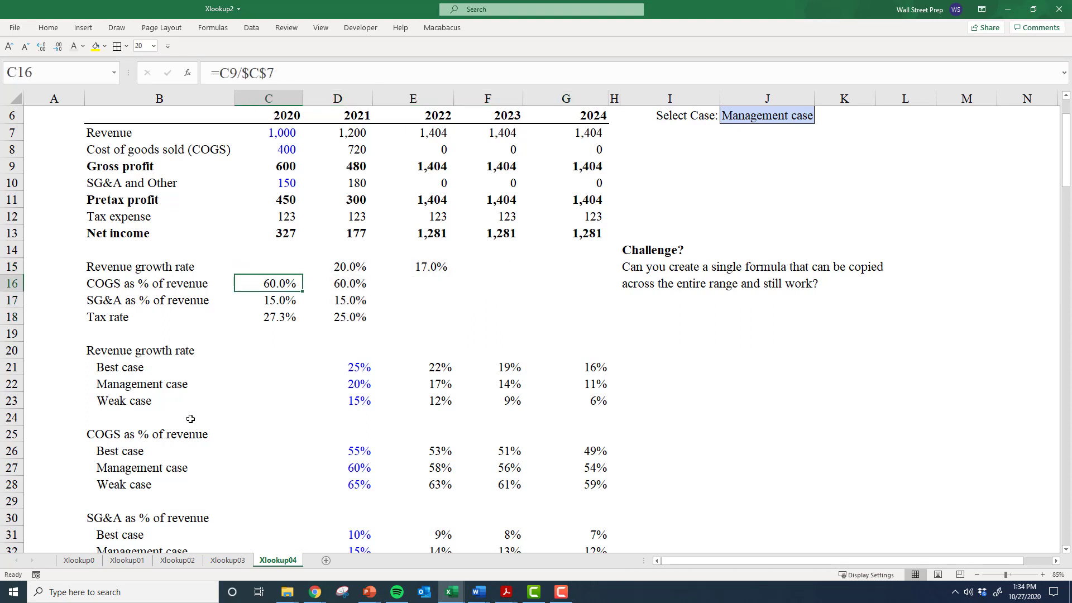
Compare the hardcoded row numbers in the INDEX formulas of D15:D18.
key("Down")
key("Right")
key("Up")
key("Up")
key("F2")
key("Return")
key("F2")
key("Return")
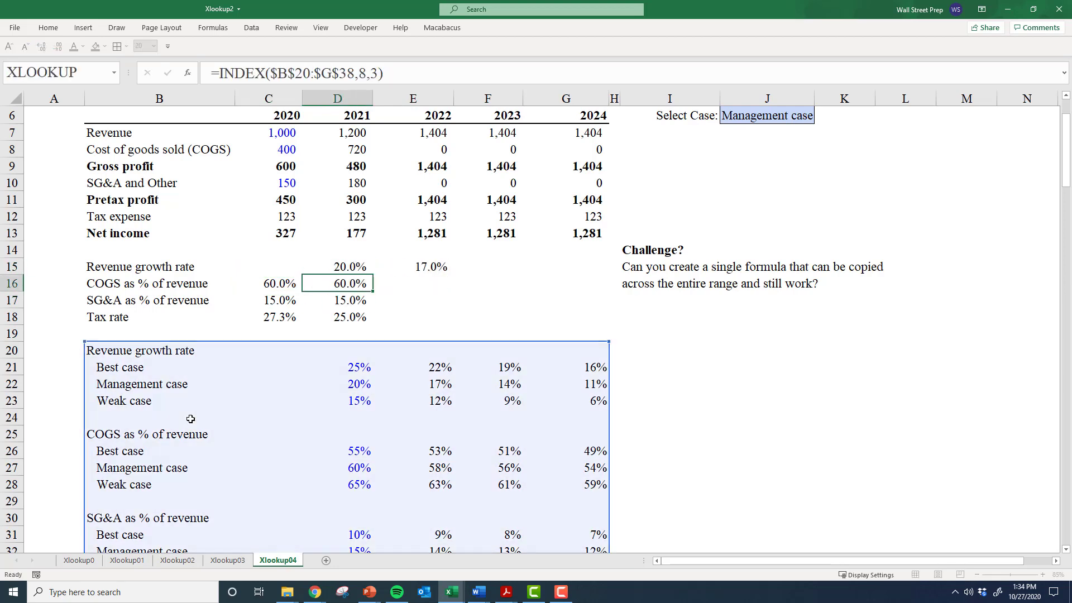
key("F2")
key("Escape")
key("Down")
key("F2")
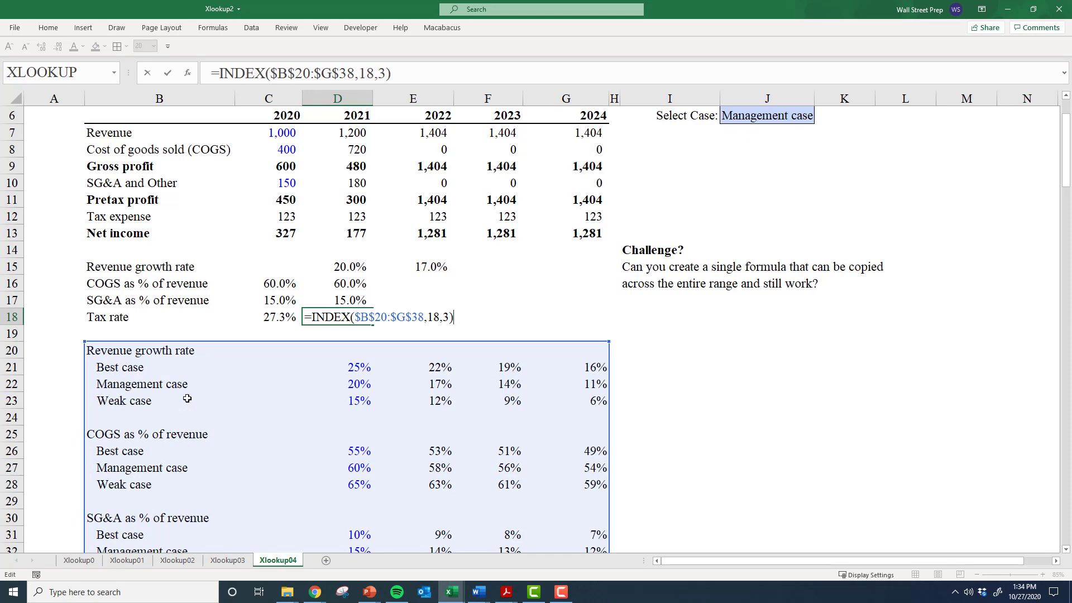
key("Escape")
scroll(433, 398, "up", 2)
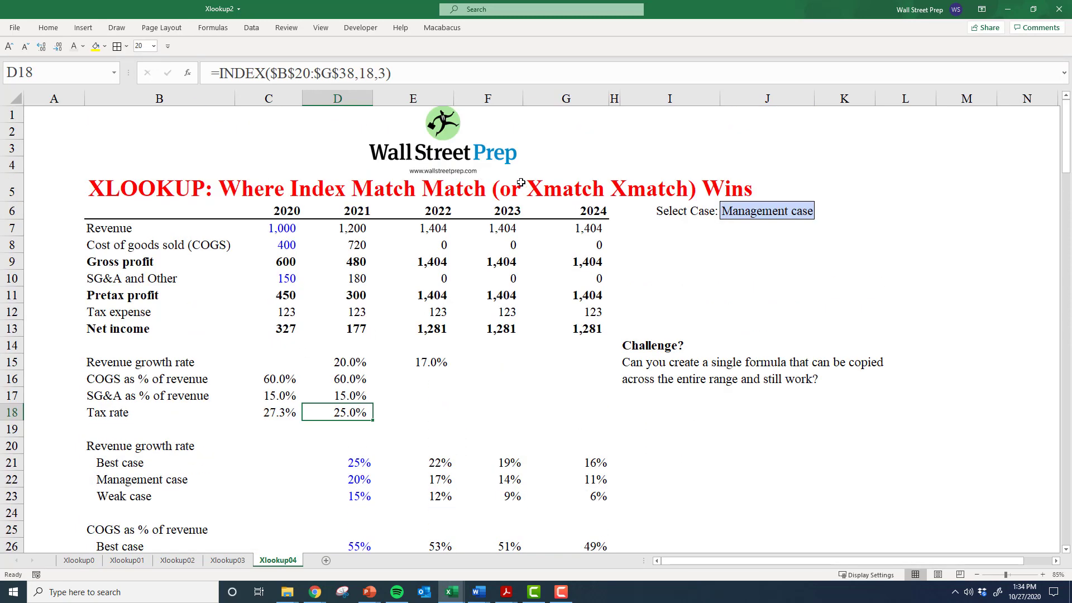
Begin a MATCH formula in J19 with the selected case in J6 as the lookup value.
left_click(687, 444)
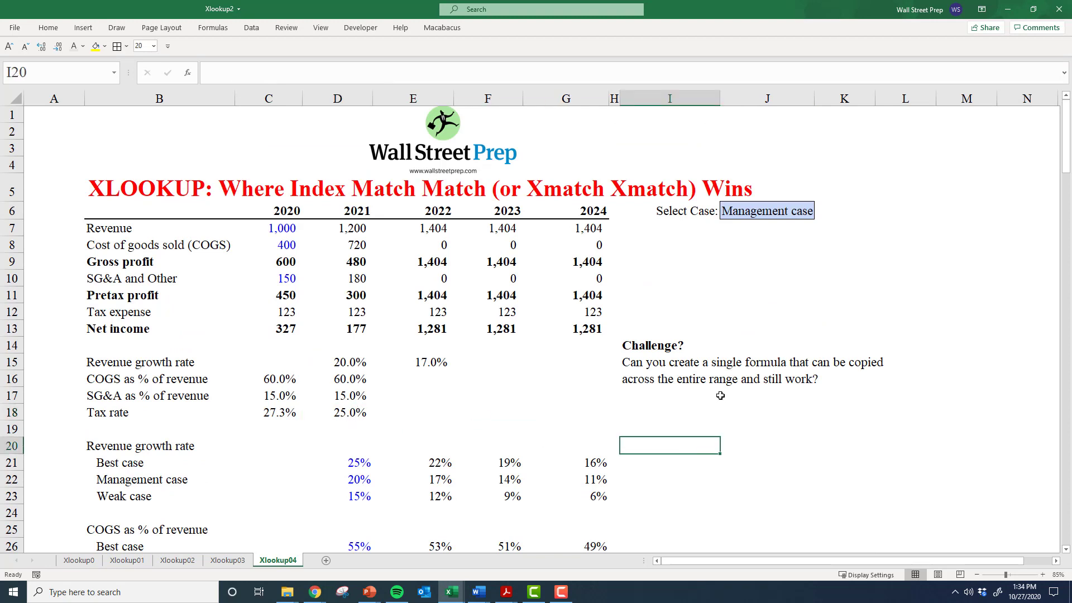
key("Up")
key("Right")
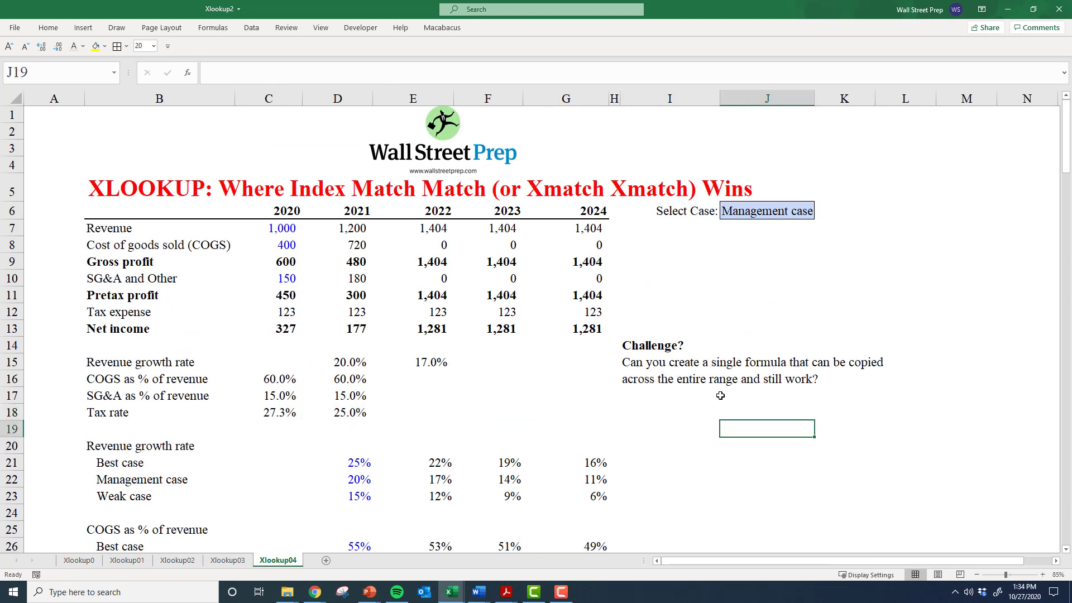
type("=match(")
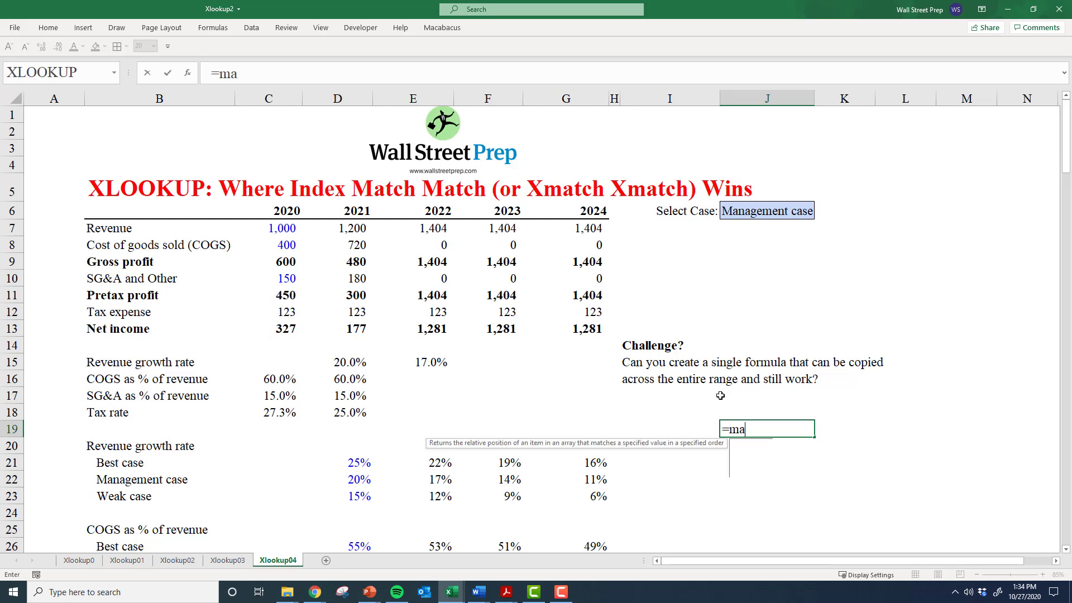
key("Up")
key("Up")
key("Up")
key("Up")
key("Up")
key("Up")
key("Up")
key("Up")
key("Up")
key("Up")
key("Up")
key("Up")
key("Up")
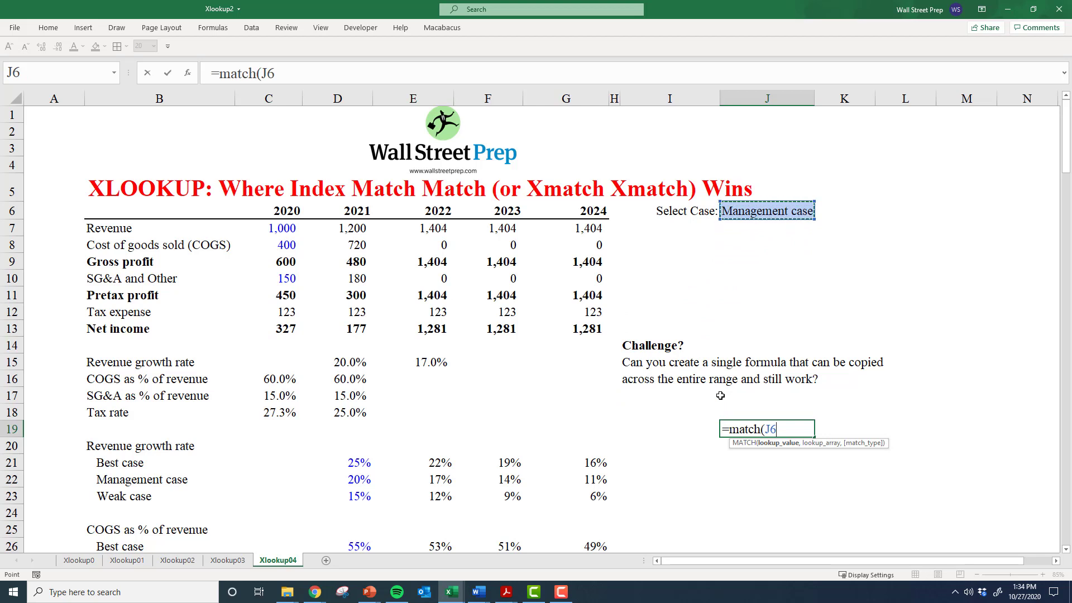
Set the MATCH lookup array to the case names in B21:B23, with absolute references.
type(",")
key("Left")
key("Left")
key("Left")
key("Left")
key("Left")
key("Left")
key("Left")
key("Left")
key("Up")
key("Down")
key("Down")
key("Down")
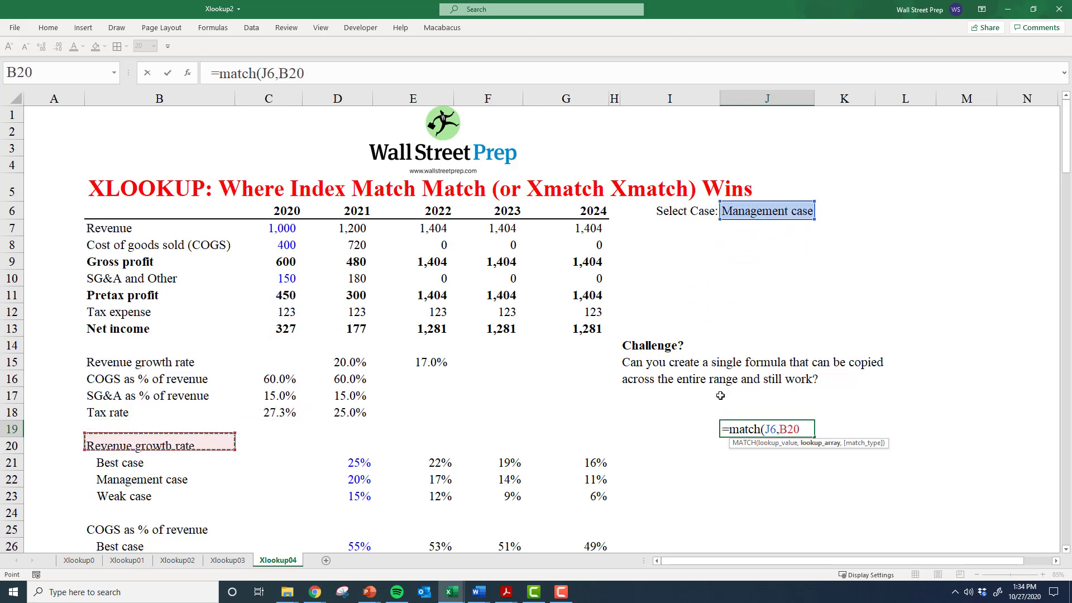
key("shift+Down")
key("shift+Down")
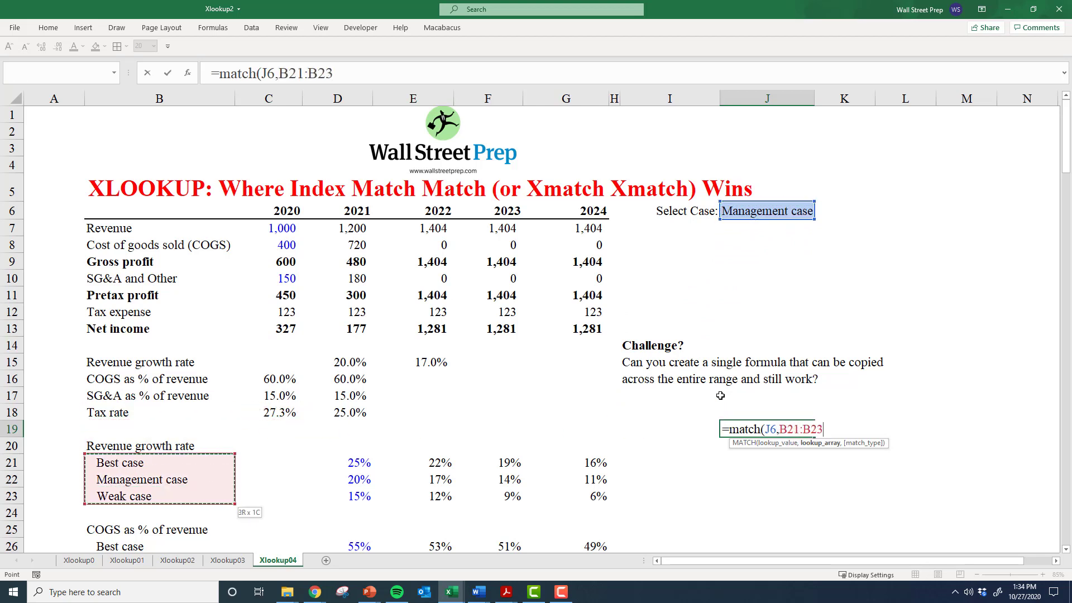
key("F4")
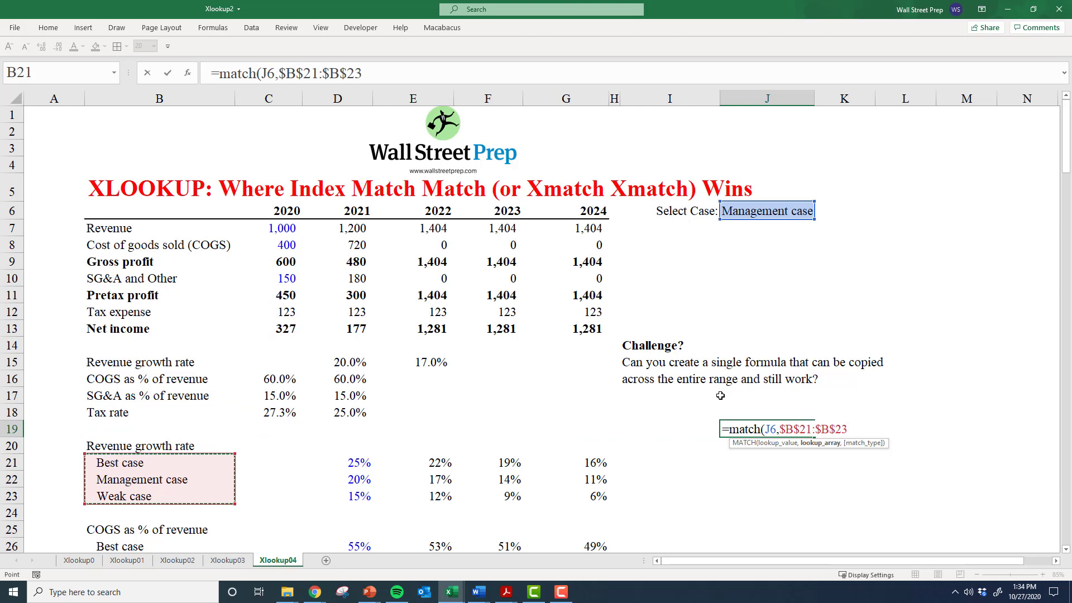
Complete the MATCH formula in J19 with match type 0 for an exact match.
type(",0)")
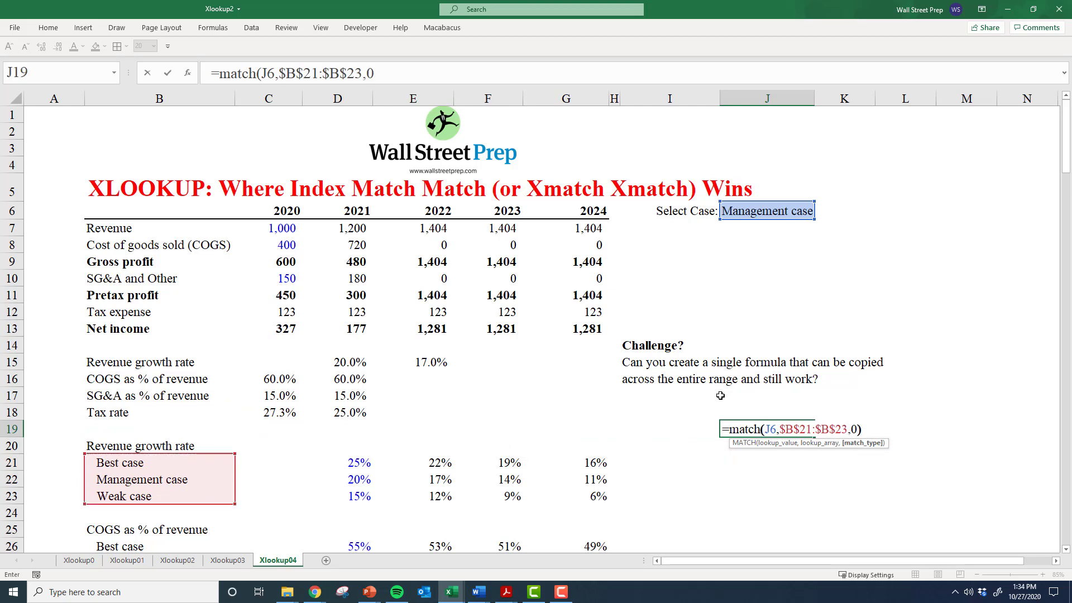
key("Return")
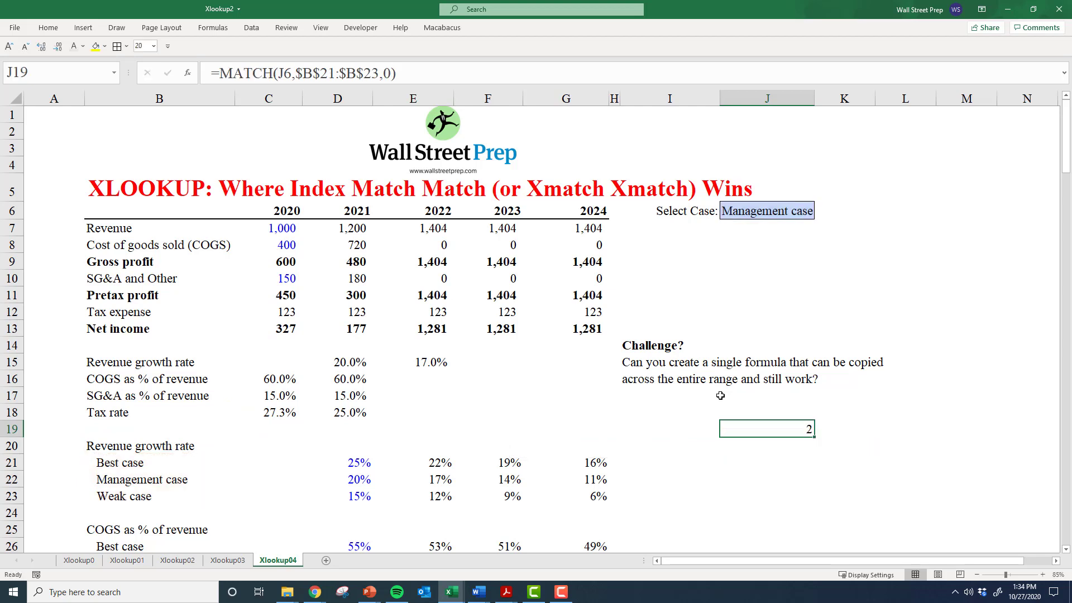
Test the MATCH formula by switching the selected case in J6 to Best case, Weak case and back to Management case.
key("Up")
key("Up")
key("Up")
key("Up")
key("Up")
key("Up")
key("Up")
key("Up")
key("Up")
key("Up")
key("Up")
key("Up")
key("Up")
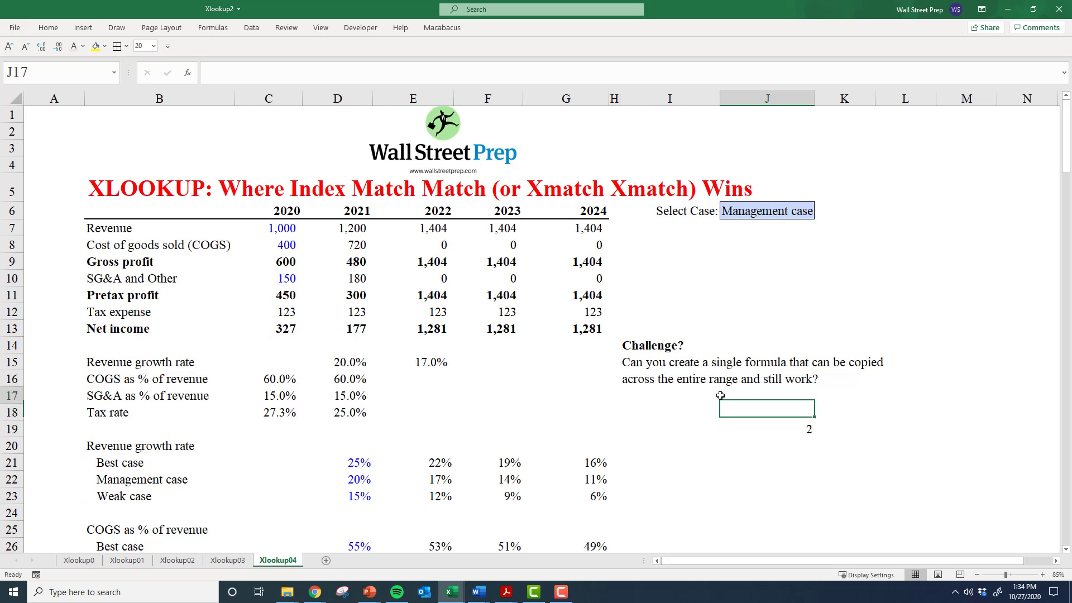
key("alt+Down")
key("Up")
key("Return")
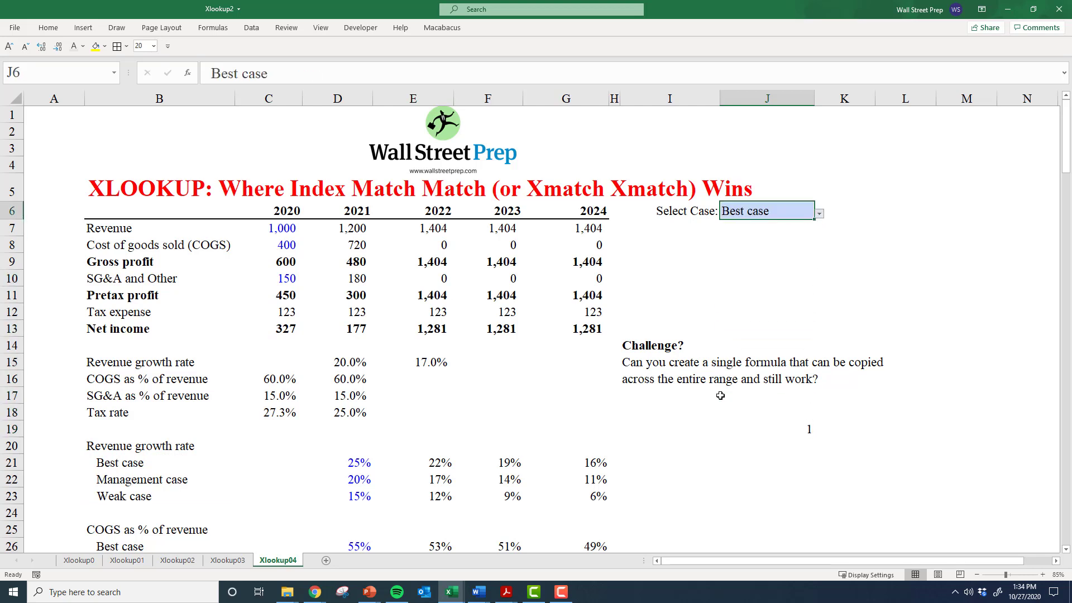
key("alt+Down")
key("Down")
key("Down")
key("Return")
key("alt+Down")
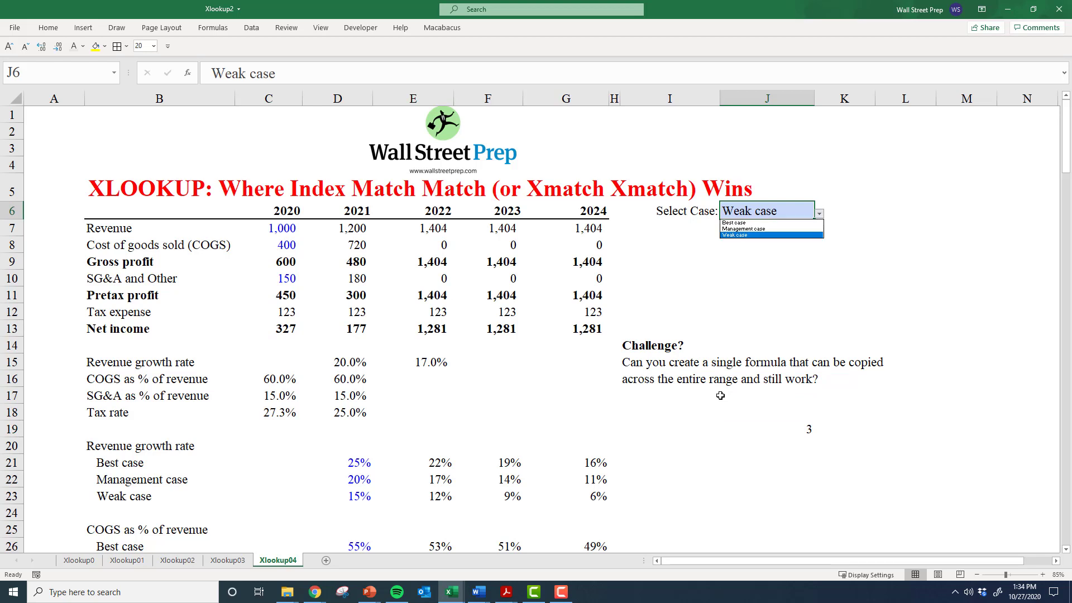
key("Up")
key("Return")
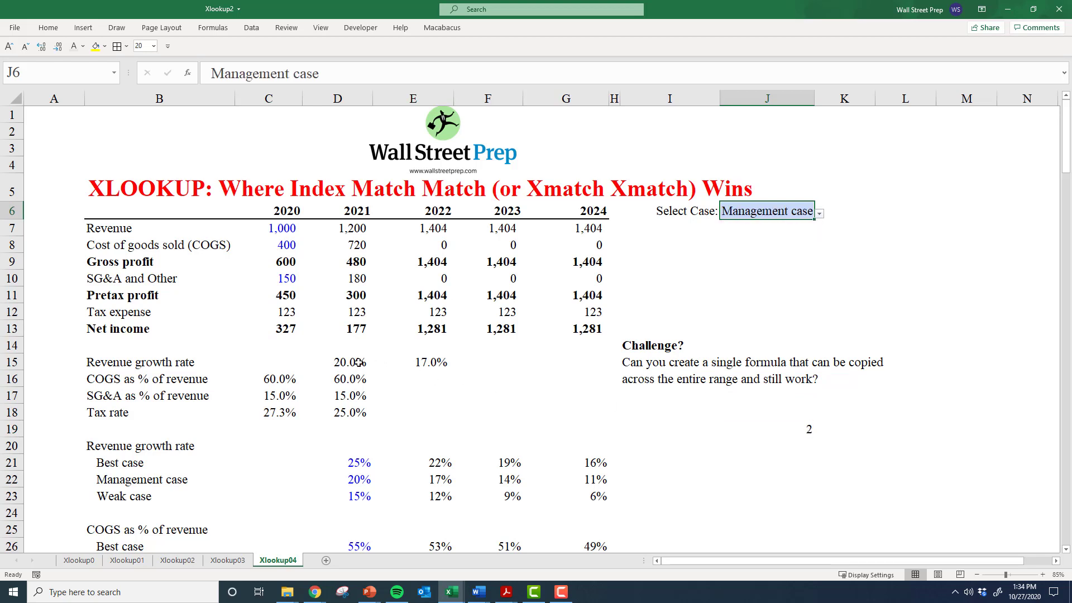
Compare the hardcoded row number in D15's INDEX formula with the MATCH formula in J19.
double_click(346, 364)
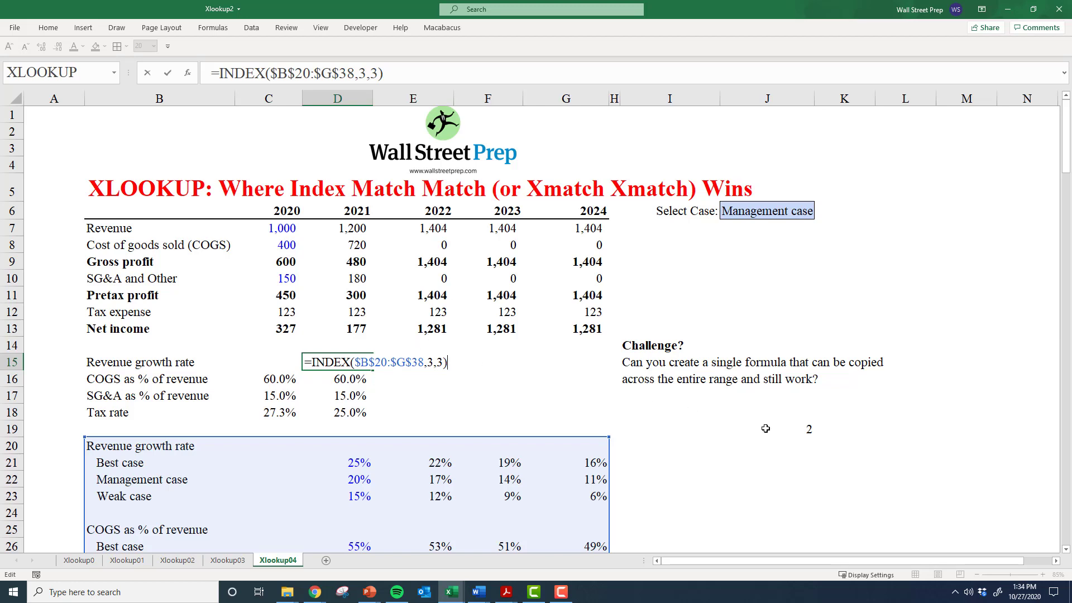
left_click(740, 431)
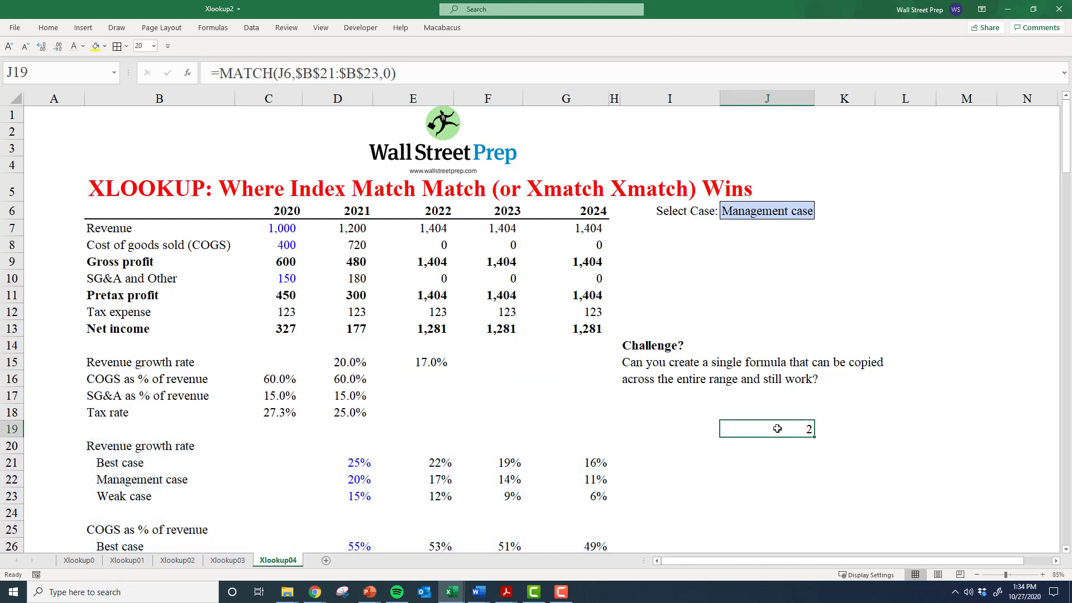
key("Down")
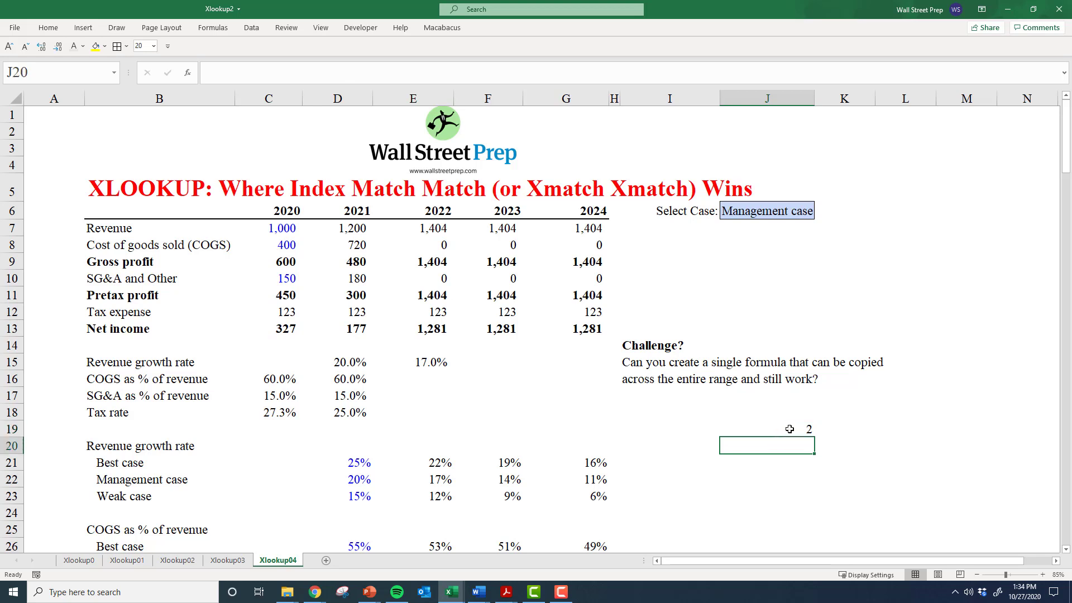
Examine how the assumption headings in B20, B25 and B30 are spaced, relative to the COGS formula in D16.
left_click(369, 375)
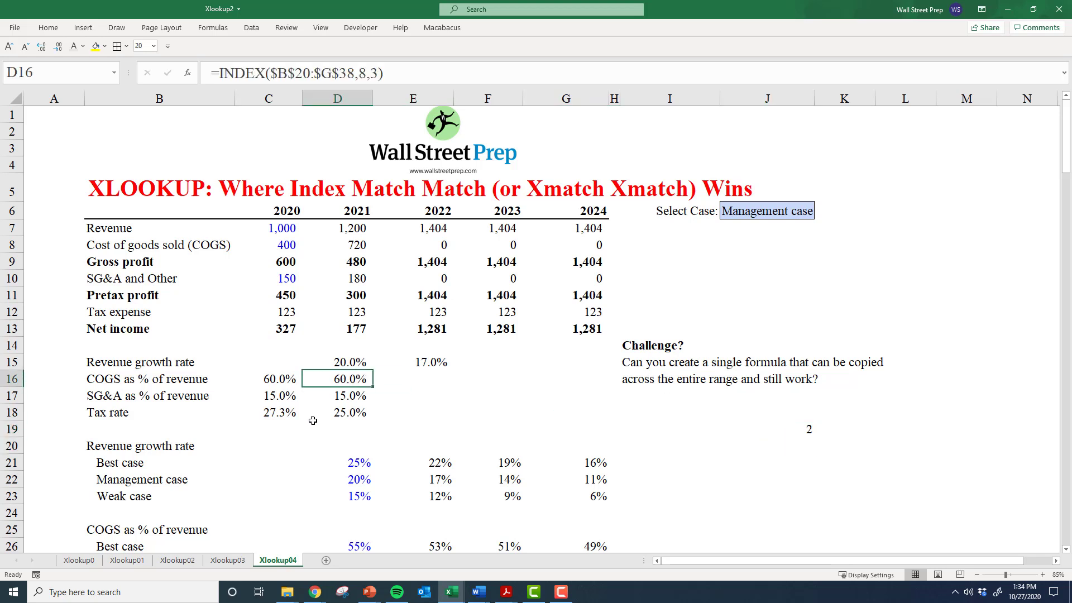
scroll(312, 421, "down", 1)
left_click_drag(128, 395, 134, 479)
scroll(137, 417, "down", 2)
scroll(136, 418, "down", 1)
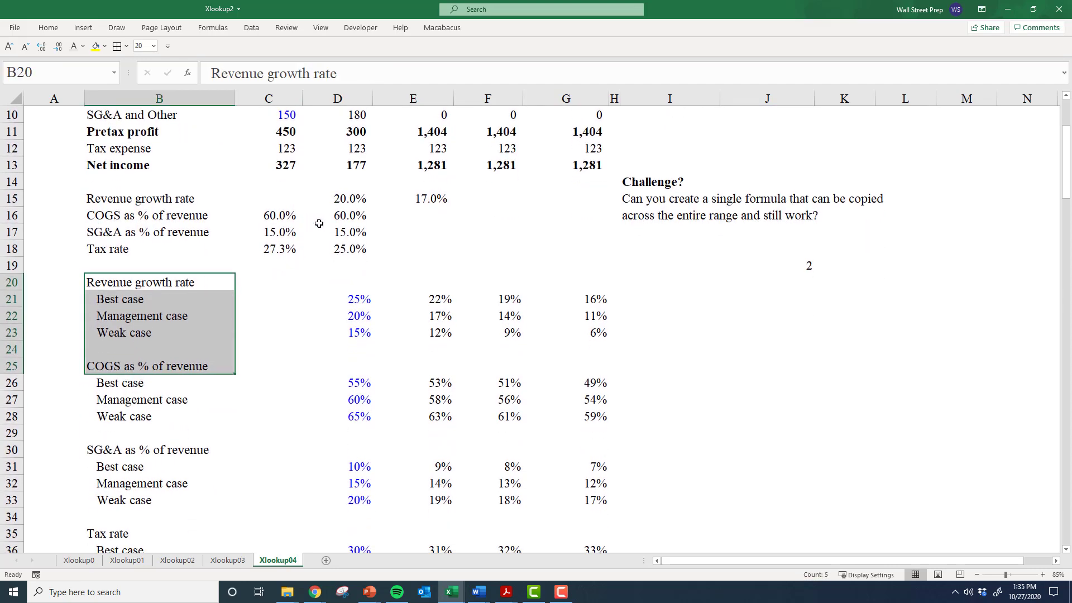
left_click(120, 274)
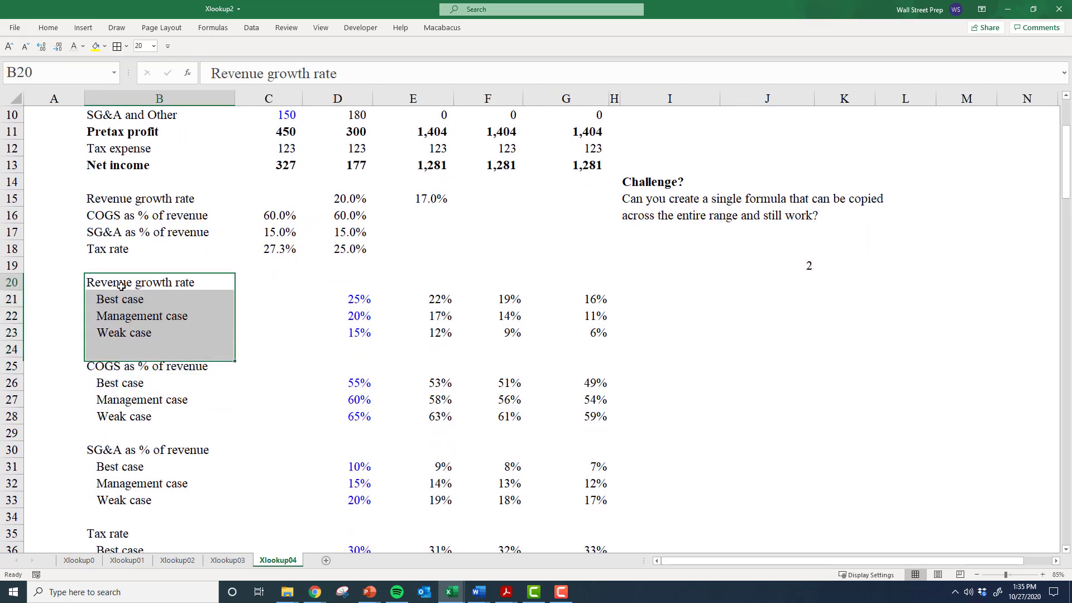
left_click(119, 365)
left_click(117, 451)
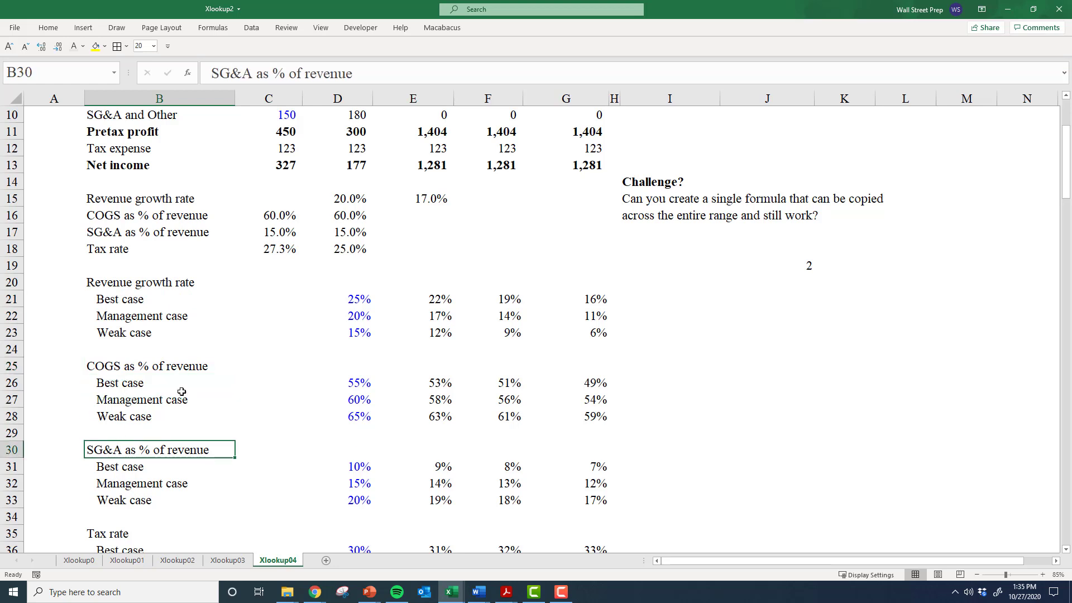
Begin a second MATCH formula in J20 with the COGS as % of revenue label in B16 as the lookup value.
left_click(799, 264)
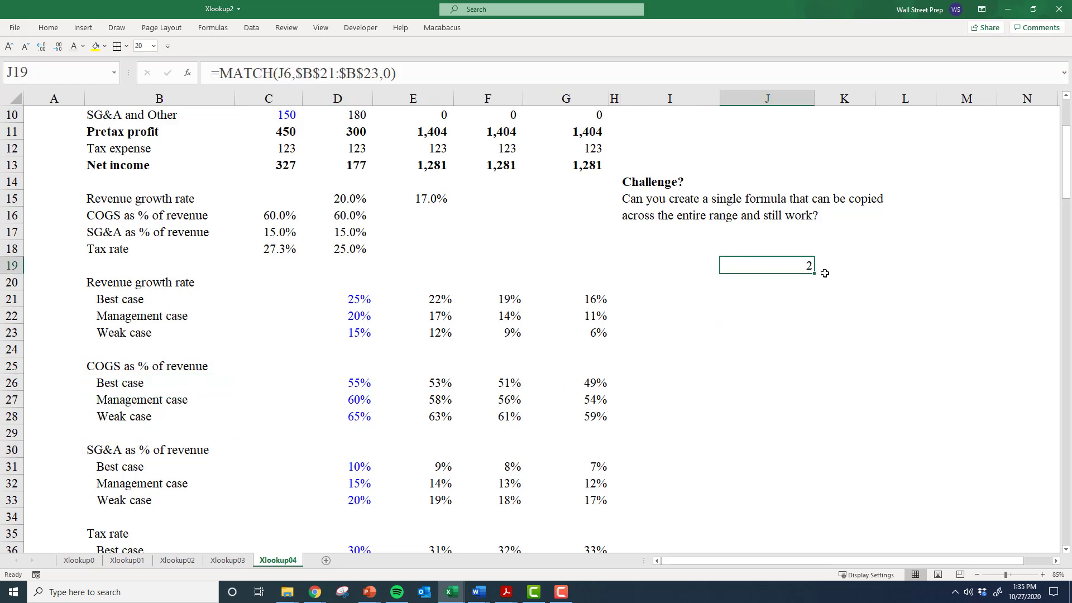
key("Down")
type("=")
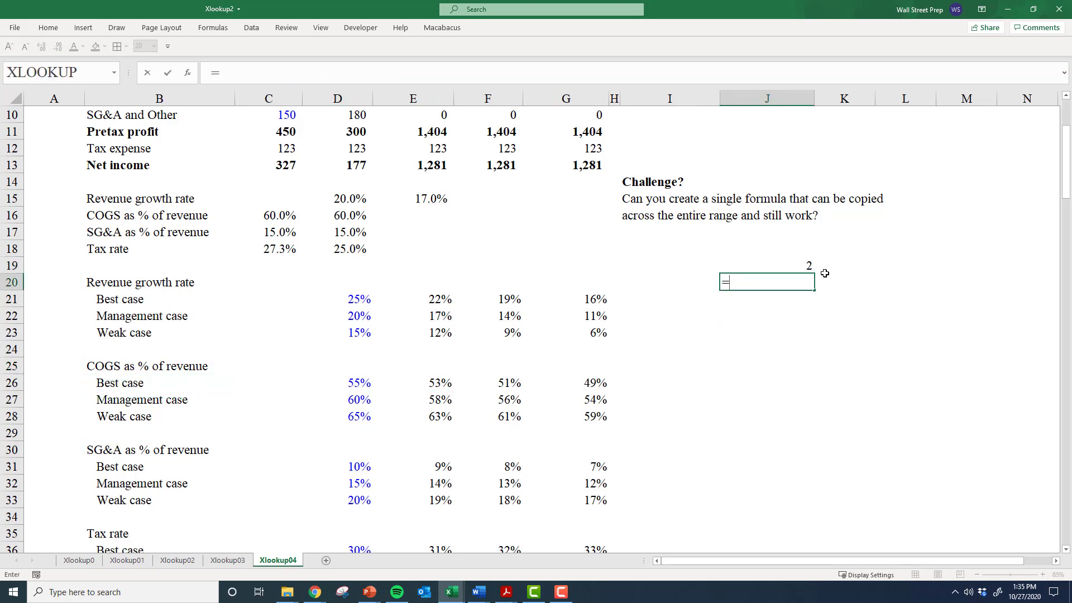
type("match(")
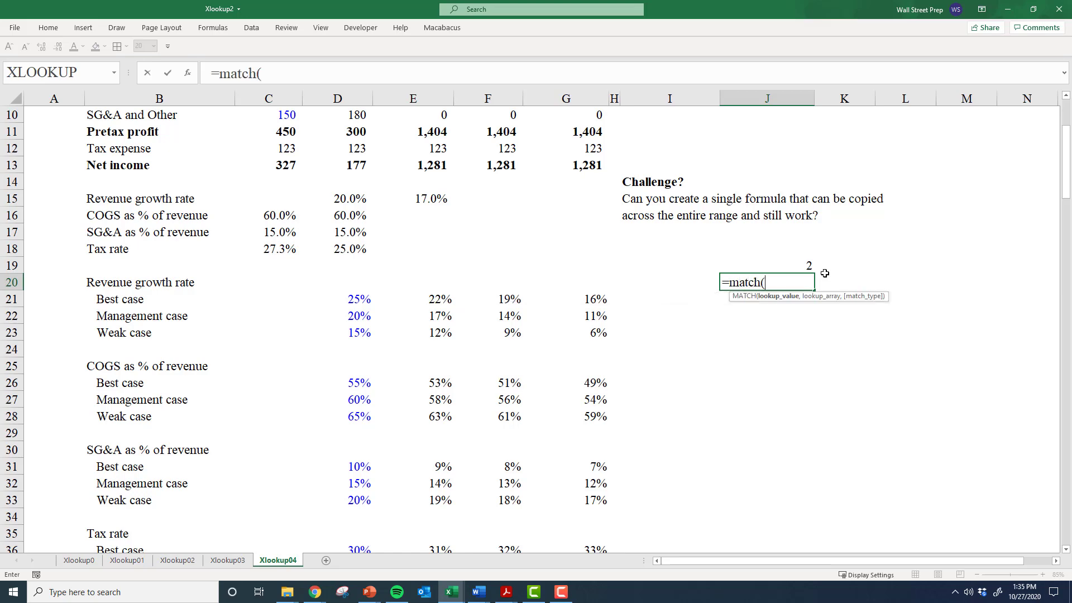
scroll(210, 254, "up", 2)
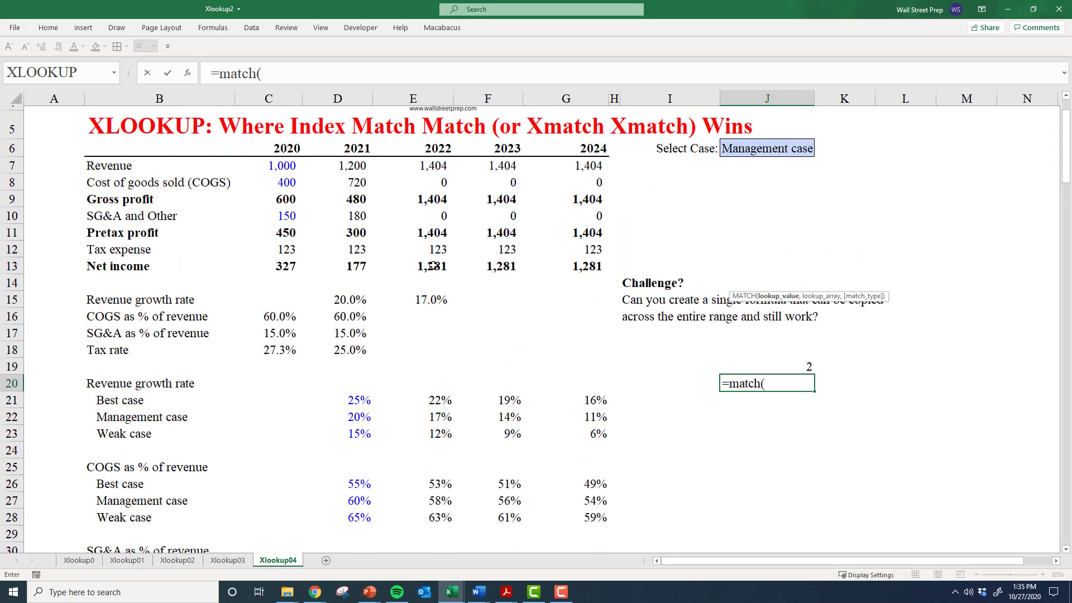
left_click(130, 329)
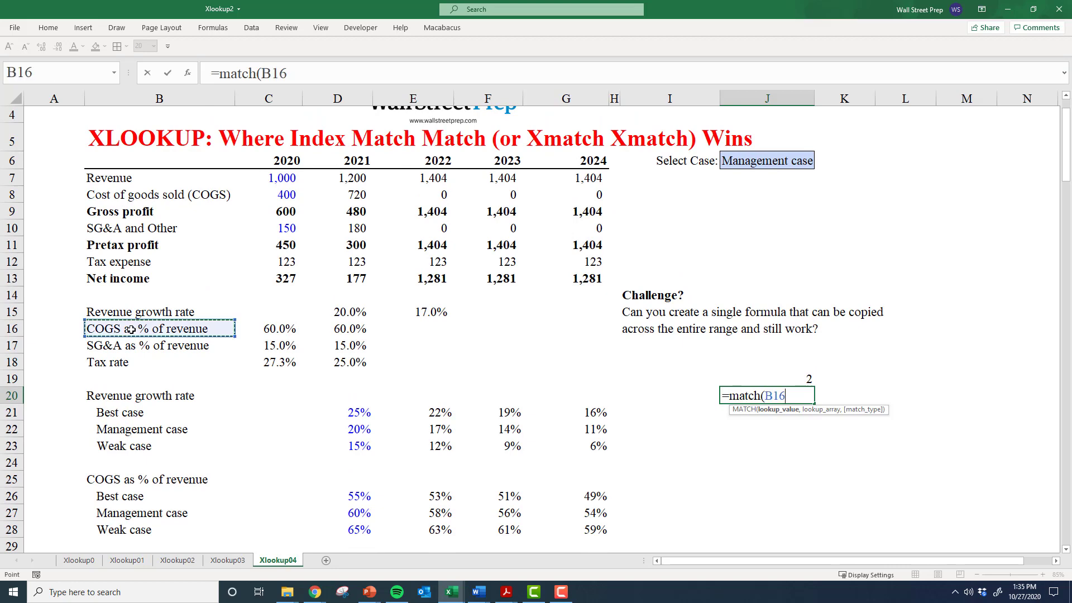
Complete the J20 MATCH formula with lookup array B20:B38 and match type 0.
type(",")
left_click_drag(97, 395, 144, 380)
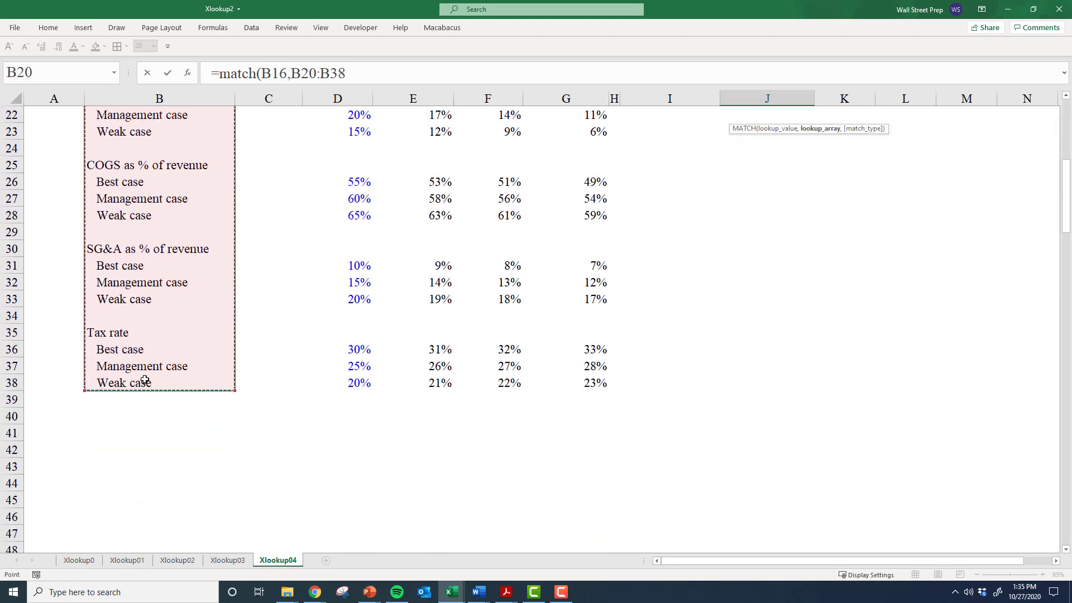
type(",09")
key("BackSpace")
key("BackSpace")
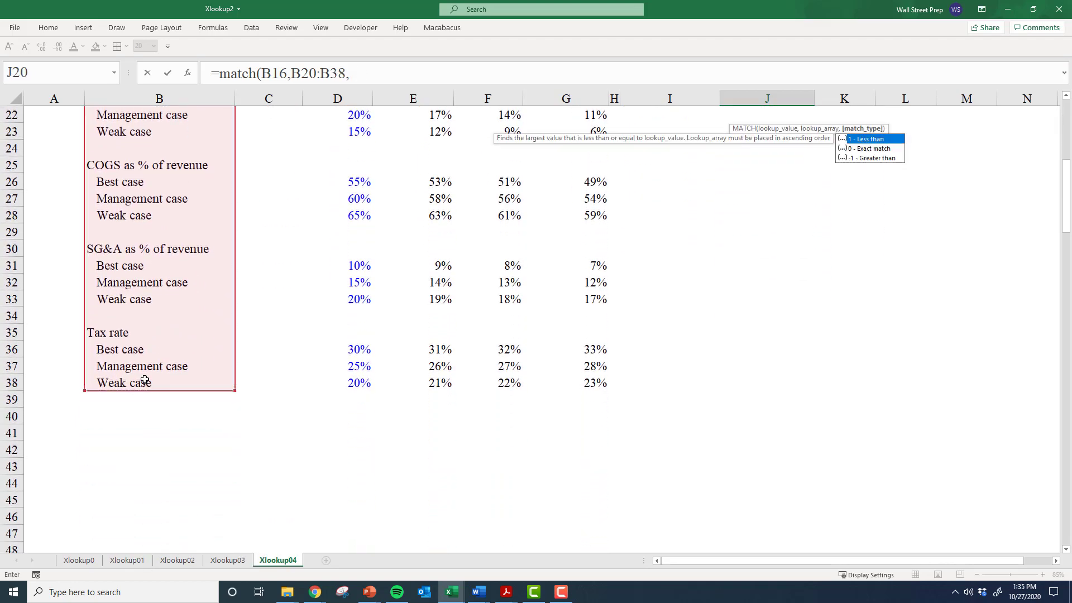
type("0)")
key("ctrl+Return")
Subtract 1 from the MATCH formula in J20, giving =MATCH(B16,B20:B38,0)-1.
key("Up")
key("Up")
key("Up")
key("Up")
key("Up")
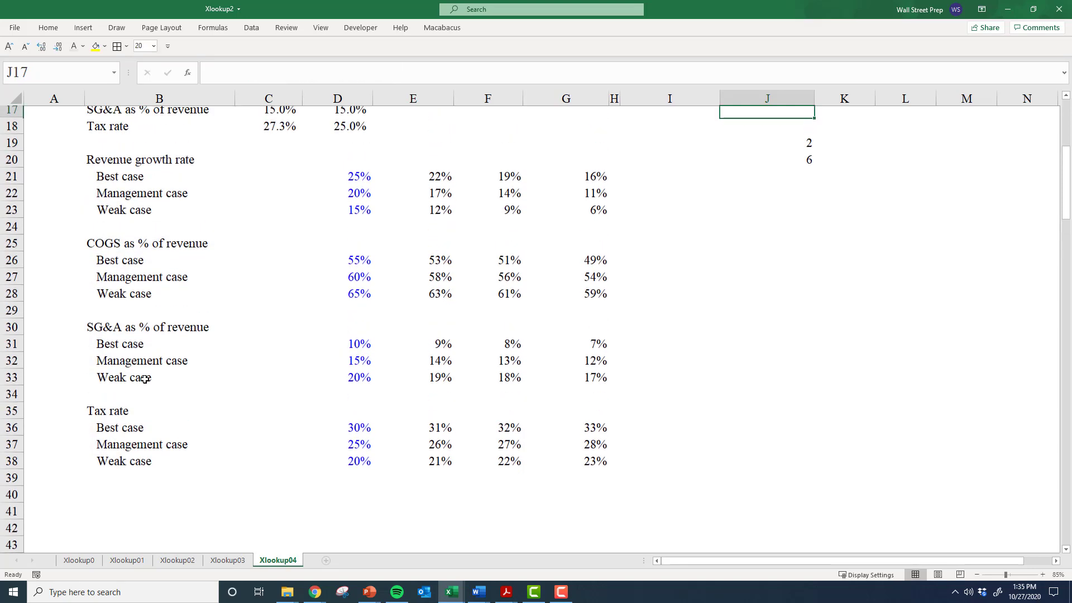
key("Down")
key("Down")
key("Down")
key("Down")
key("Down")
key("F2")
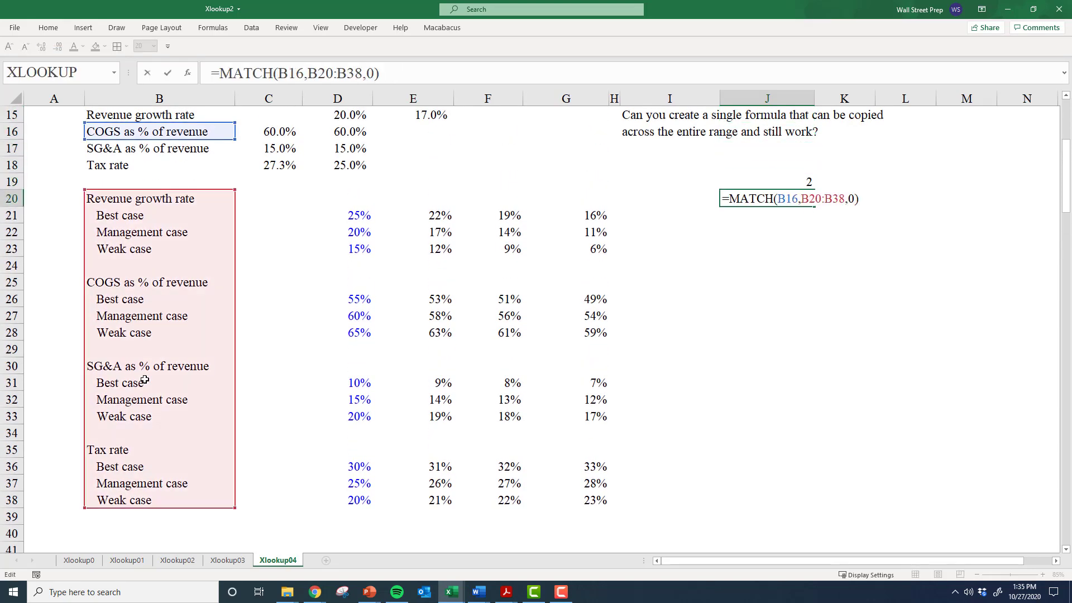
scroll(532, 340, "up", 1)
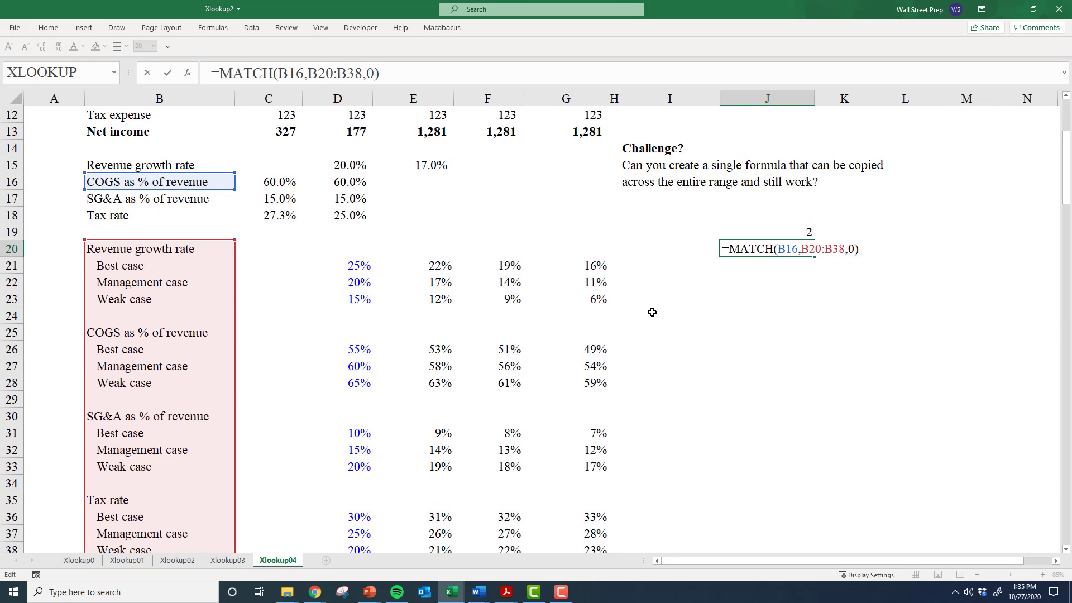
key("ctrl+Return")
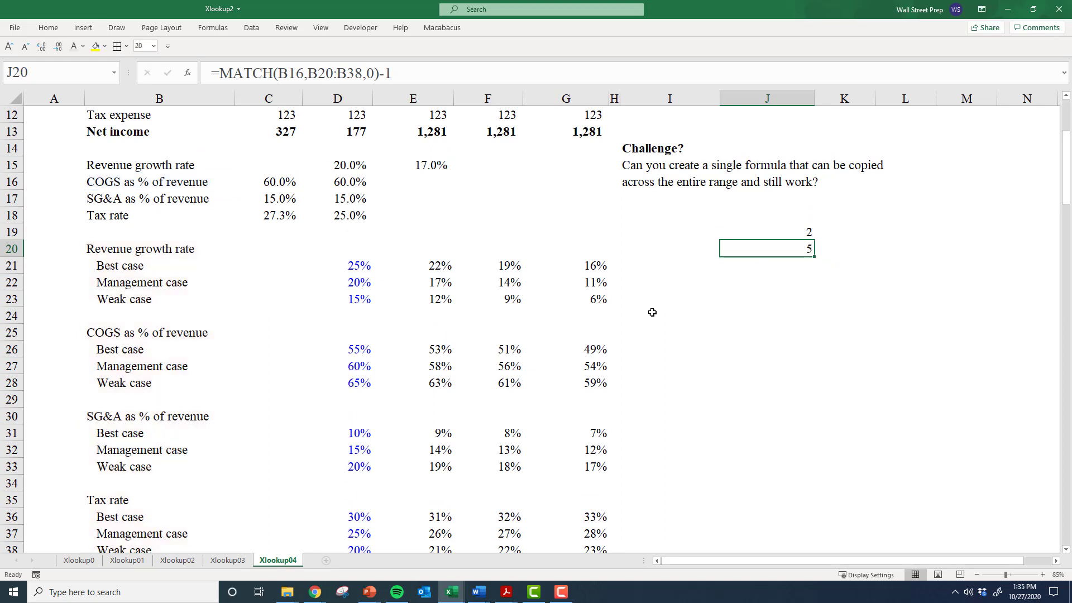
Check the MATCH formulas in J20 and J19 against the INDEX formula for 2022 revenue growth in E15.
key("F2")
scroll(557, 304, "up", 1)
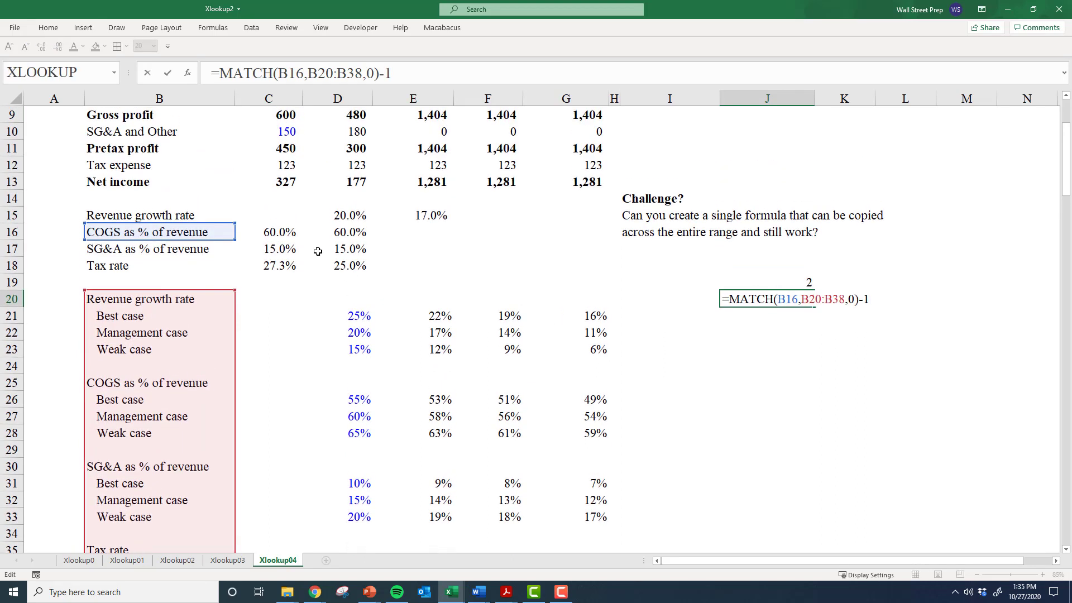
left_click(186, 252)
key("ctrl+Return")
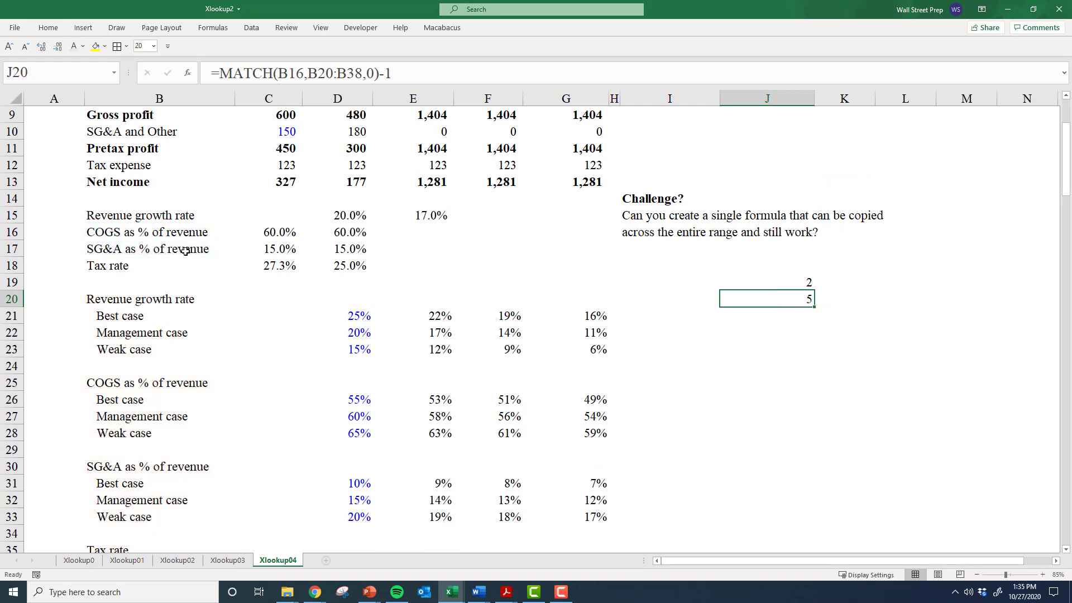
key("F2")
key("Escape")
left_click(425, 215)
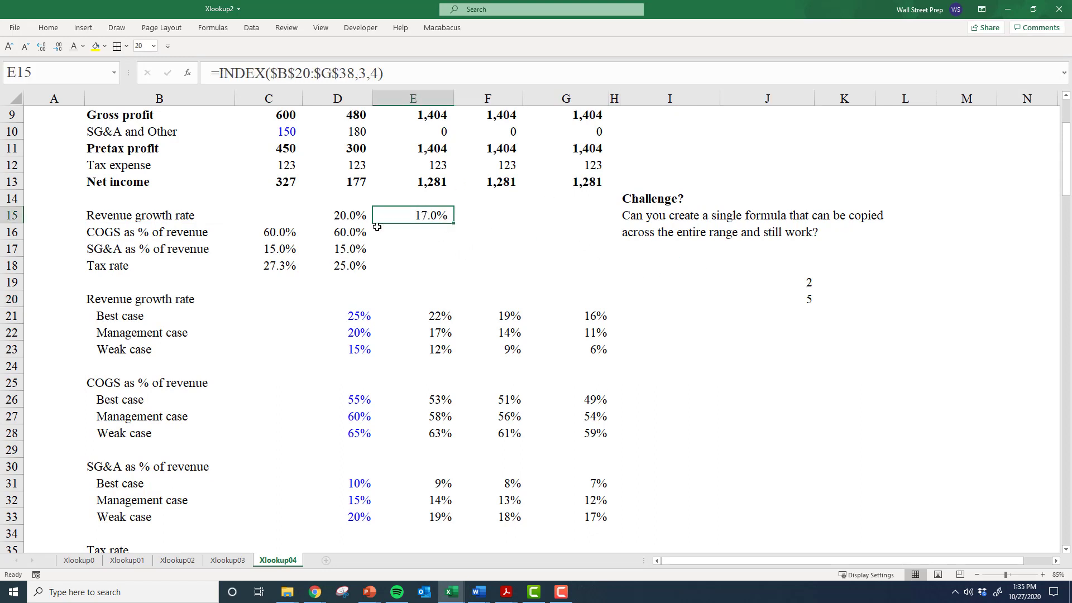
key("F2")
key("Escape")
left_click(797, 283)
scroll(782, 283, "up", 2)
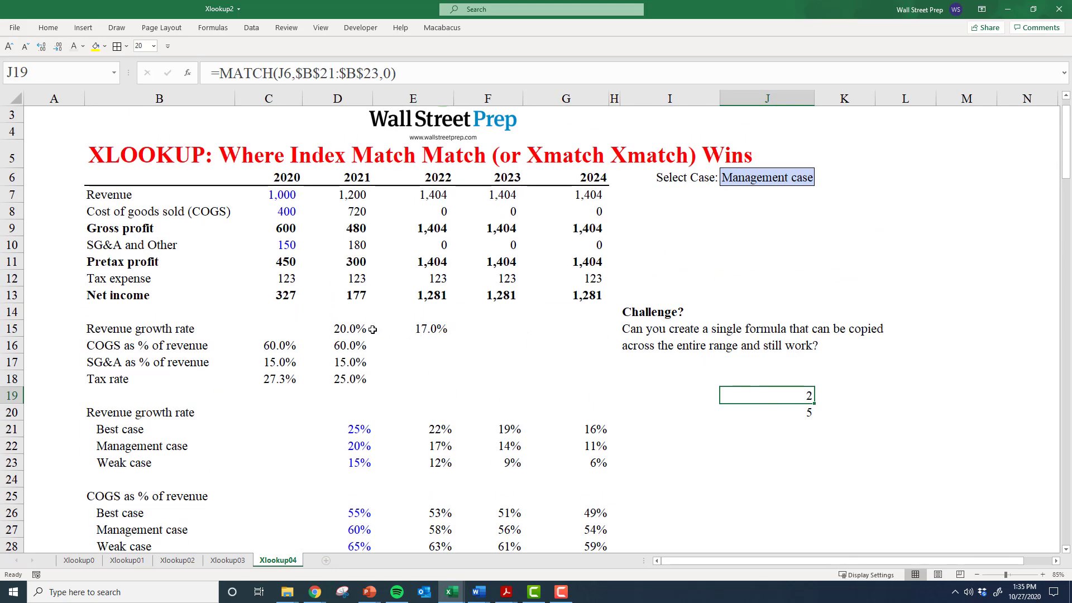
left_click(784, 410)
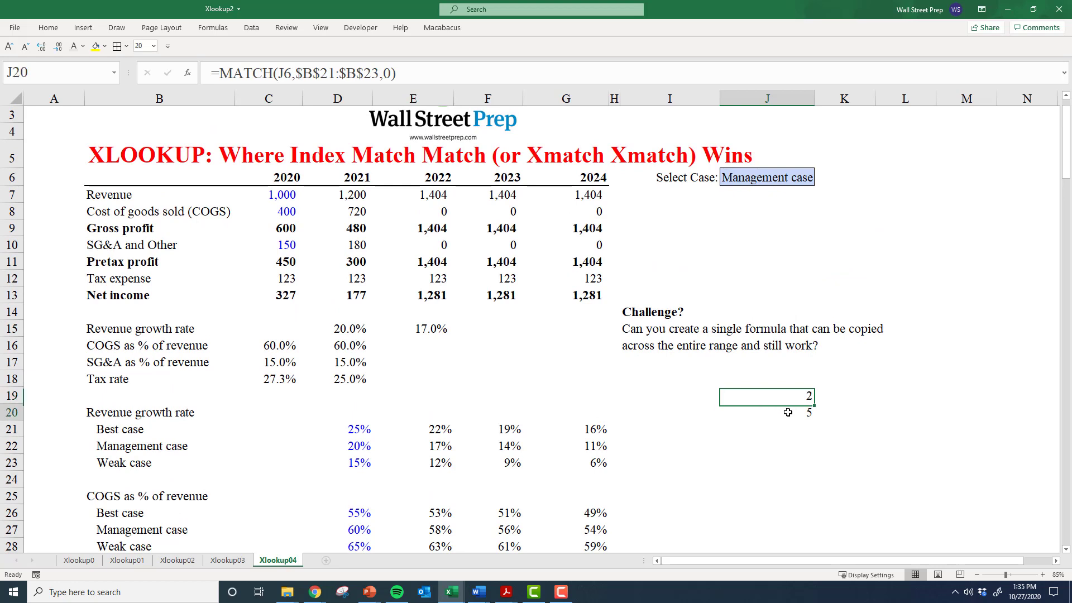
left_click(797, 382)
type("1")
key("Return")
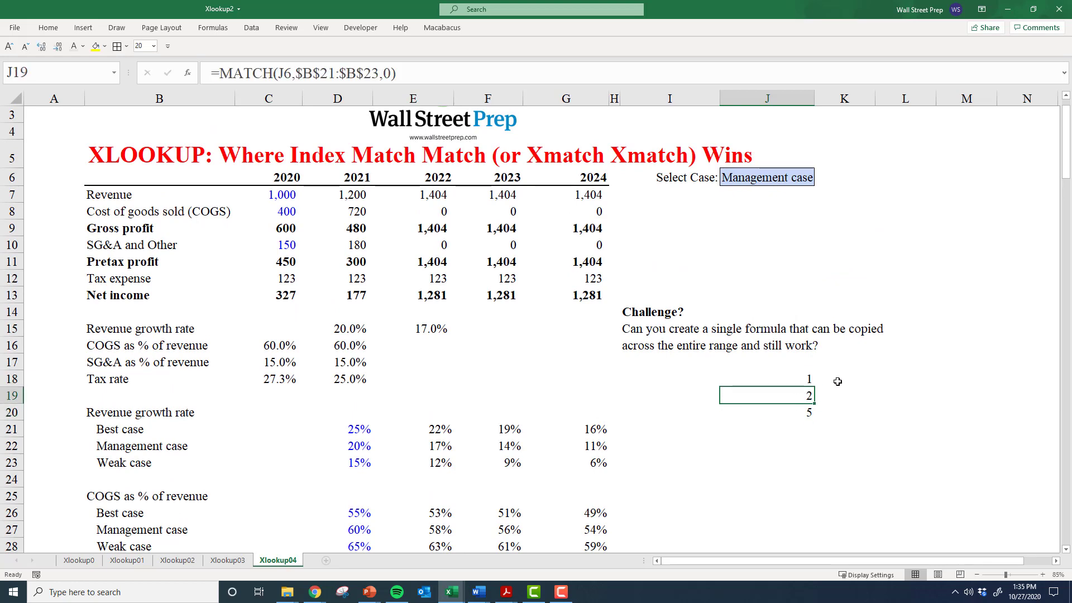
key("Down")
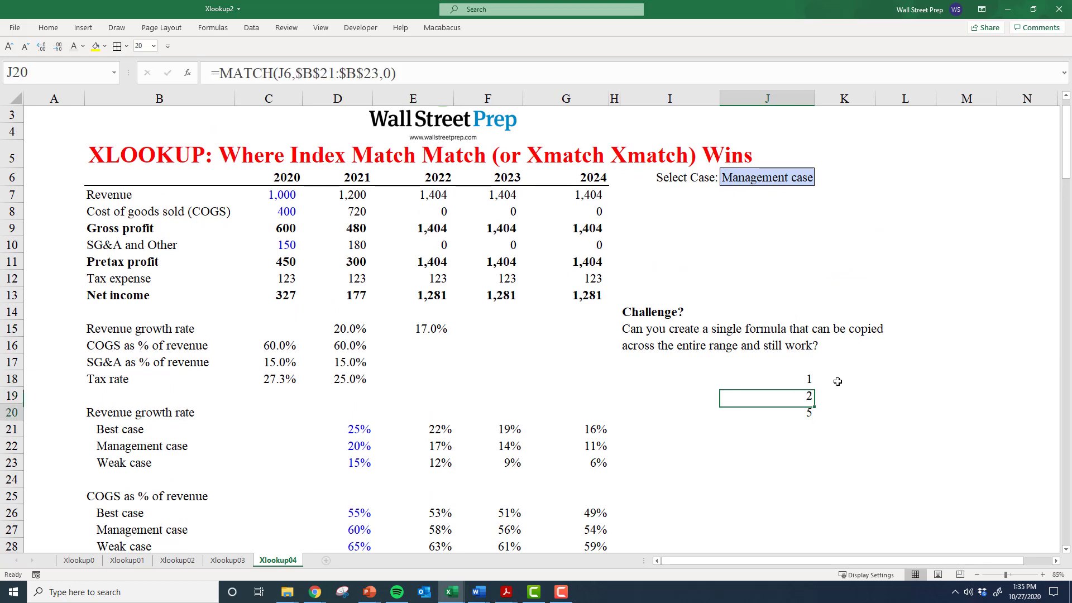
key("Up")
key("Up")
key("Delete")
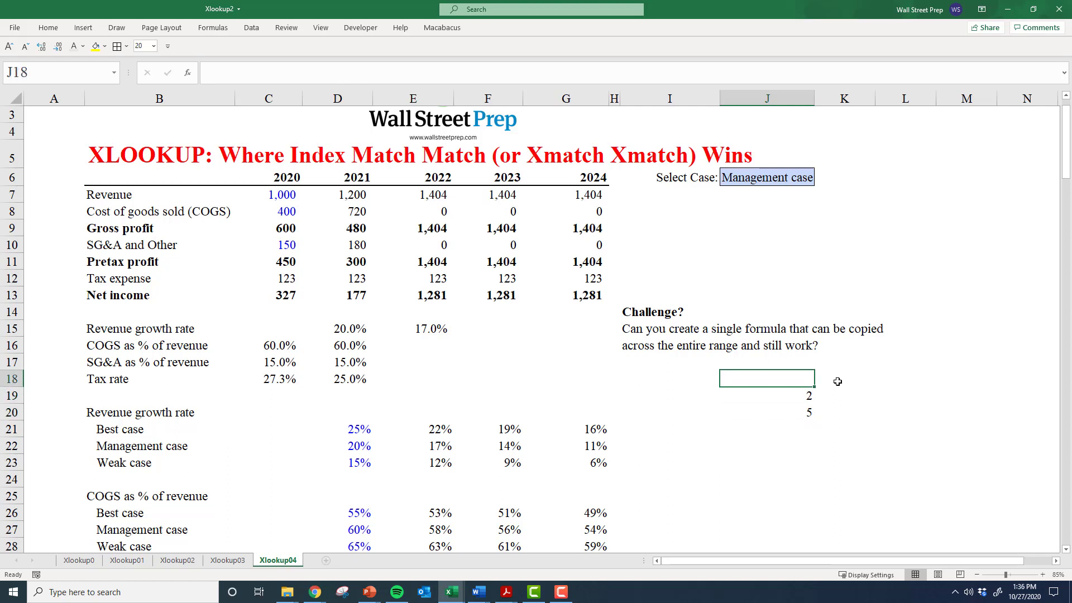
Recheck the arguments of the two MATCH formulas in J19 and J20.
key("Down")
key("F2")
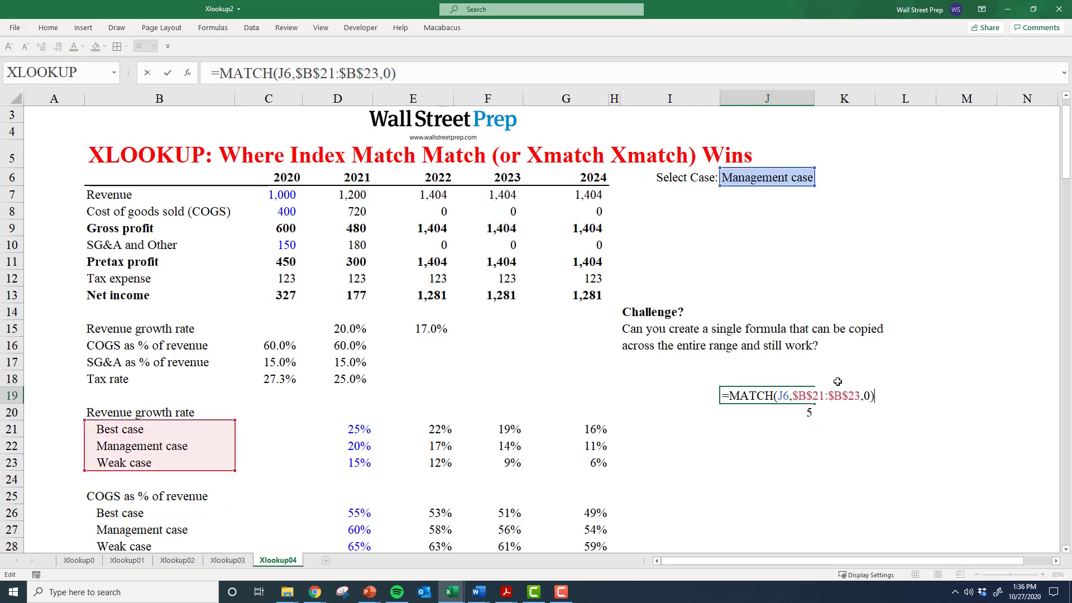
key("Return")
key("F2")
key("Escape")
Review the row number argument of the INDEX formula for 2021 COGS as % of revenue in D16.
key("Left")
key("Up")
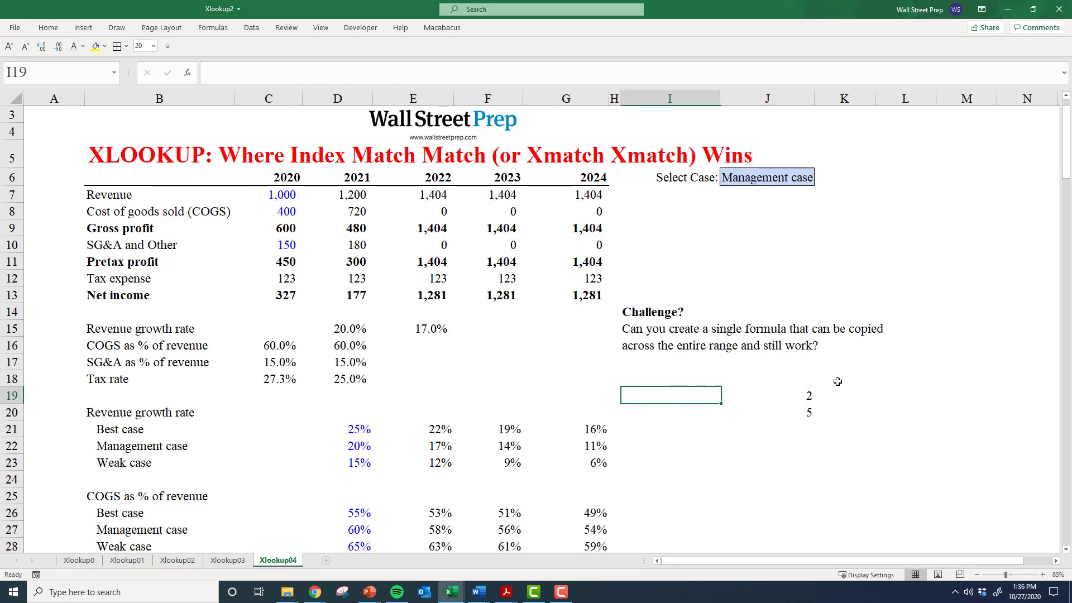
key("Left")
key("Left")
key("Up")
key("Up")
key("Up")
key("Left")
key("Left")
key("Left")
key("Up")
key("Down")
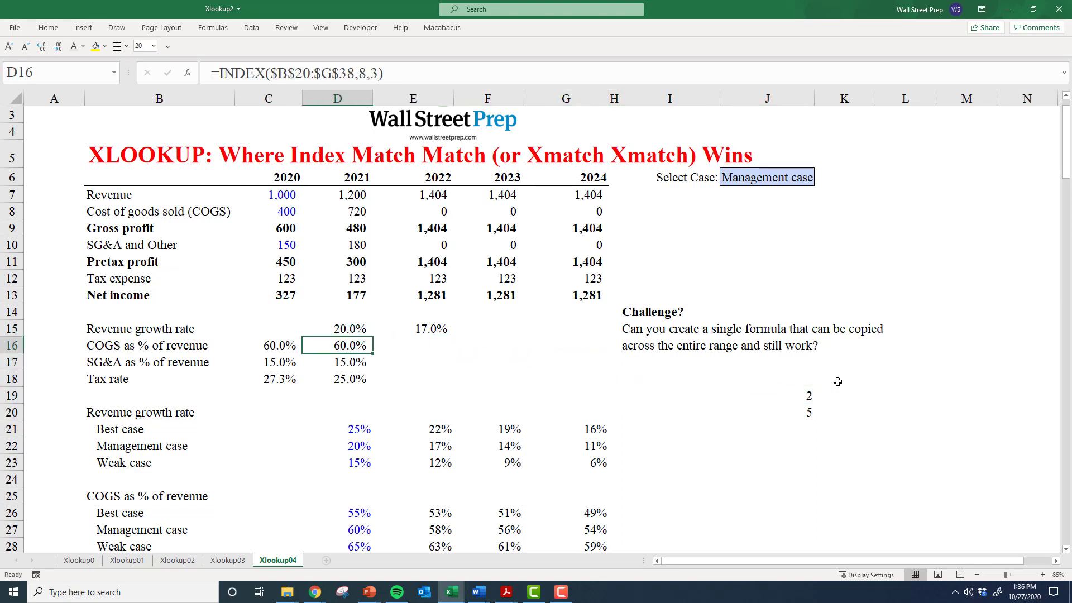
key("F2")
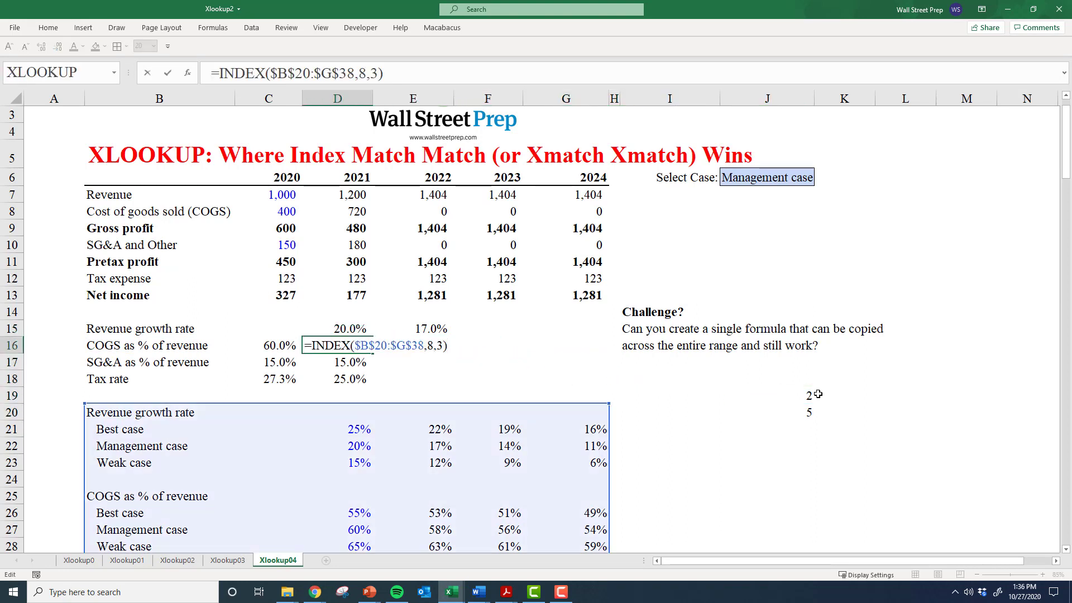
double_click(427, 345)
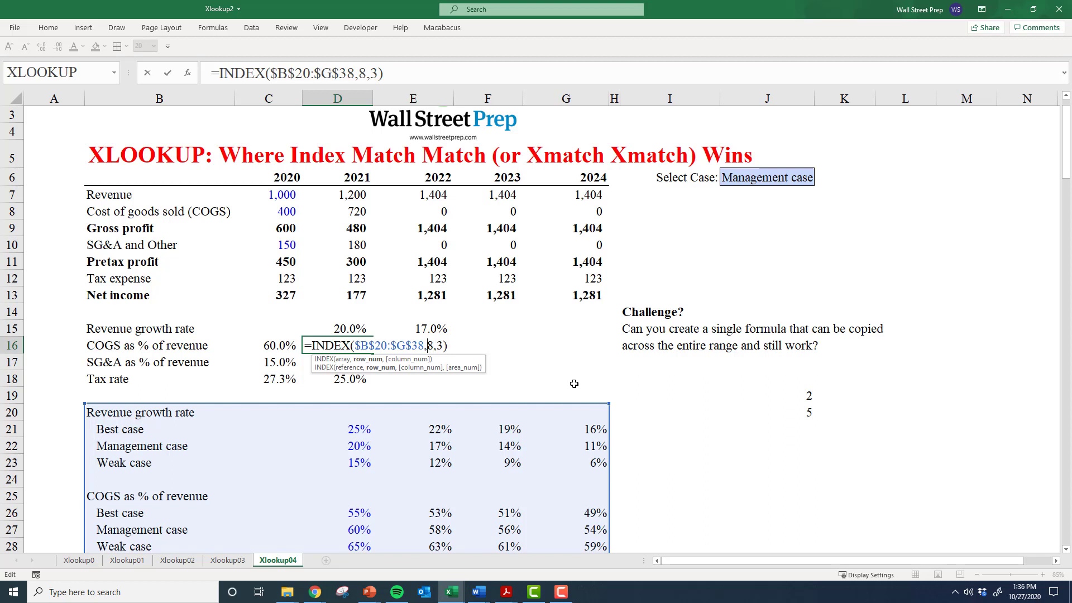
Review the arguments of the case MATCH formula in J19.
key("Tab")
key("Right")
key("Right")
key("Right")
key("Right")
key("Down")
key("Right")
key("Down")
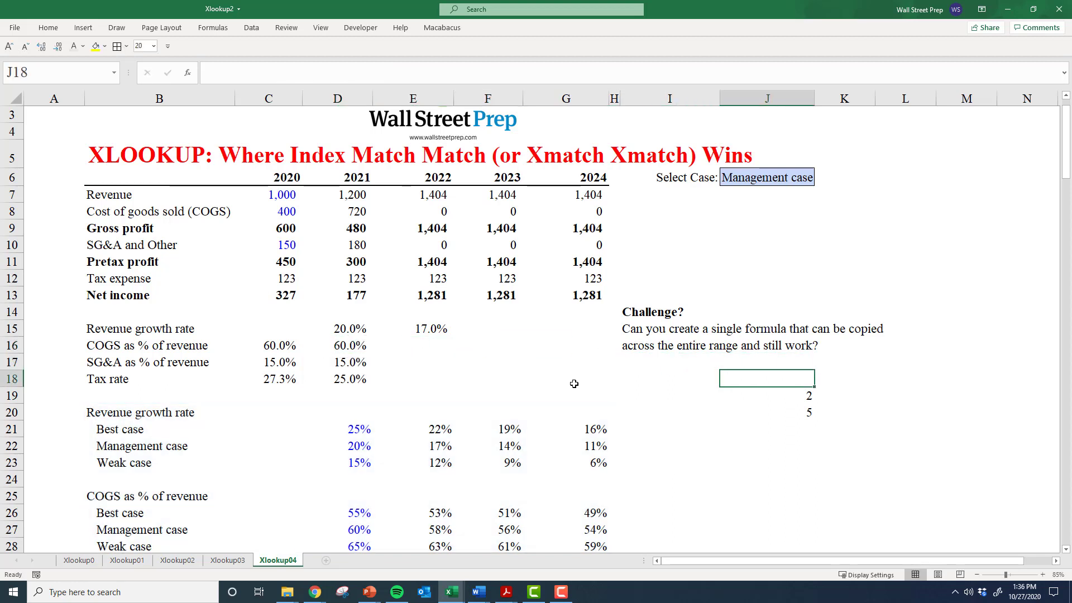
key("Down")
key("F2")
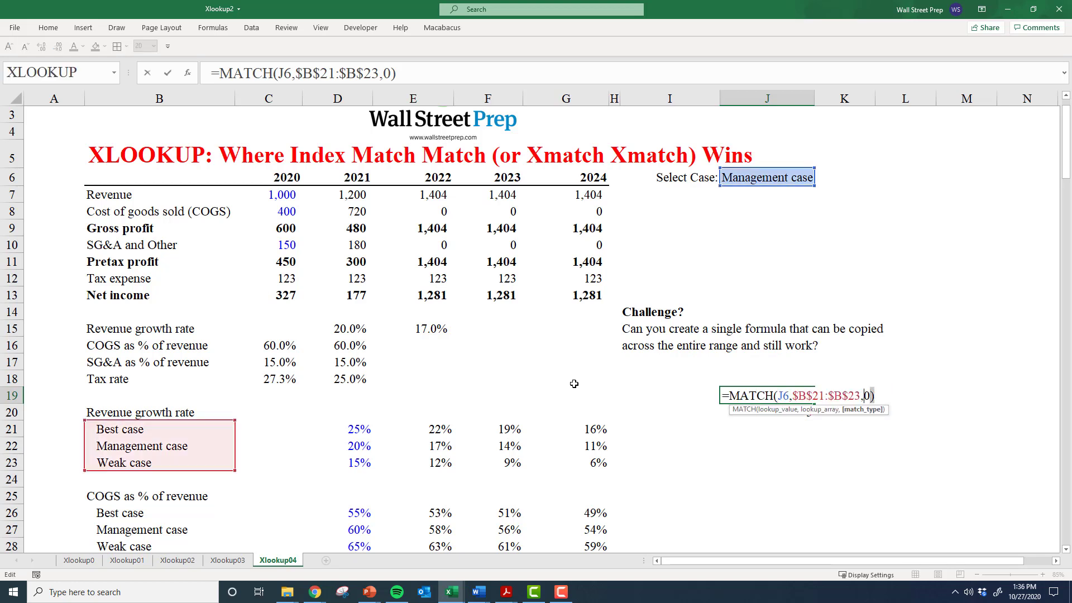
key("Escape")
Start an XMATCH formula in K19 with the selected case, $J$6, as the absolute lookup value.
key("Right")
type("=")
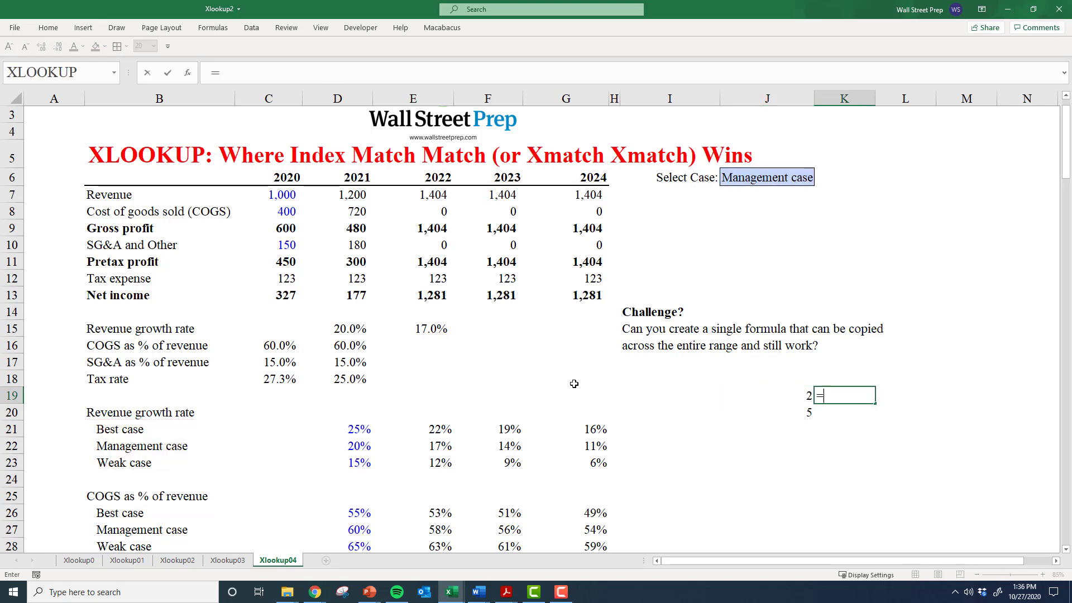
type("xm")
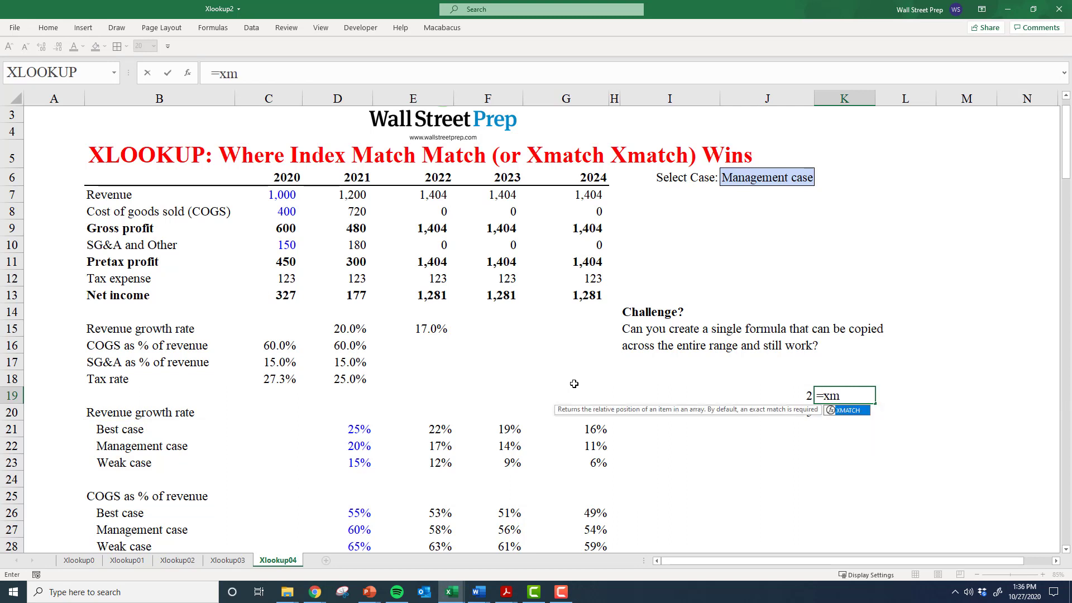
key("Tab")
key("Up")
key("Left")
key("Up")
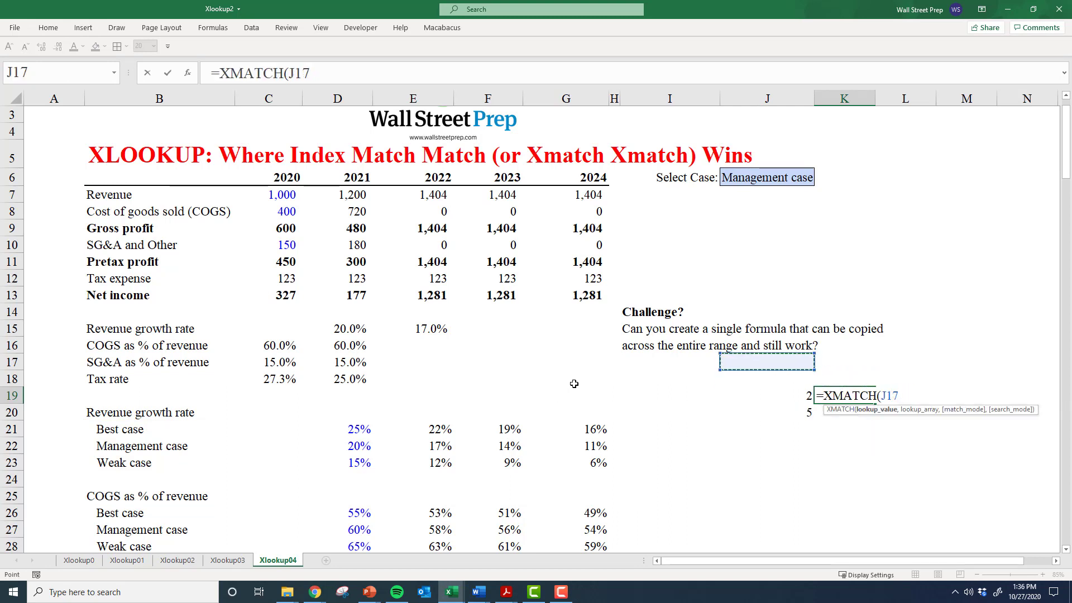
key("Up")
key("Up")
key("Up")
key("Up")
key("Up")
key("Up")
key("Up")
key("Up")
key("Up")
key("Up")
key("Up")
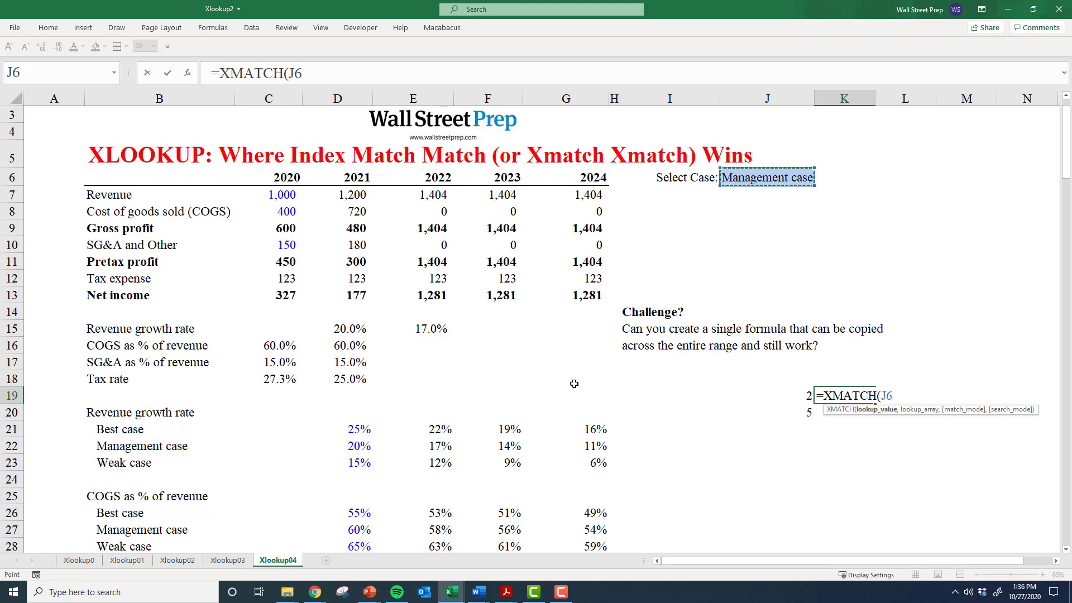
key("F4")
Complete the K19 formula with the case names as absolute lookup array, giving =XMATCH($J$6,$B$21:$B$23).
type(",")
key("Up")
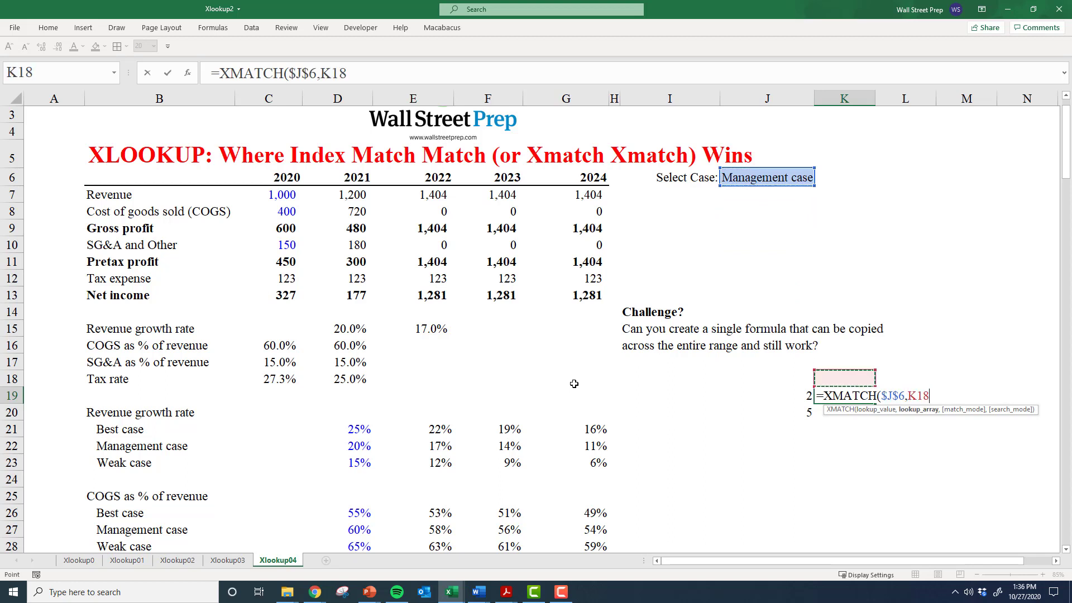
key("Up")
key("Left")
key("Left")
key("Left")
key("Left")
key("Down")
key("Left")
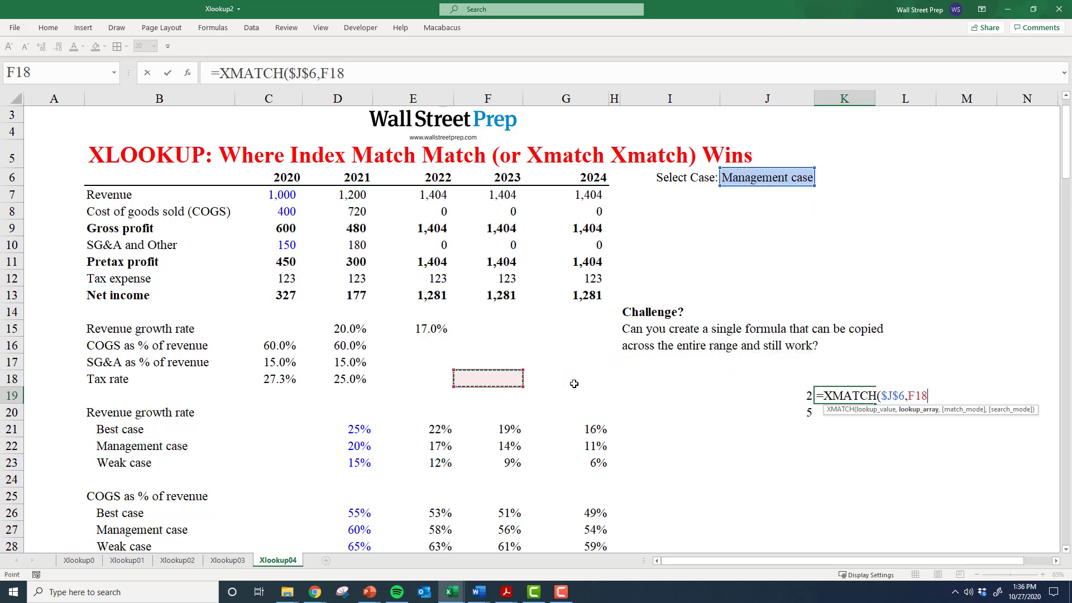
key("Left")
key("Left")
key("Left")
key("Left")
key("Down")
key("Down")
key("Down")
key("shift+Down")
key("shift+Down")
key("F4")
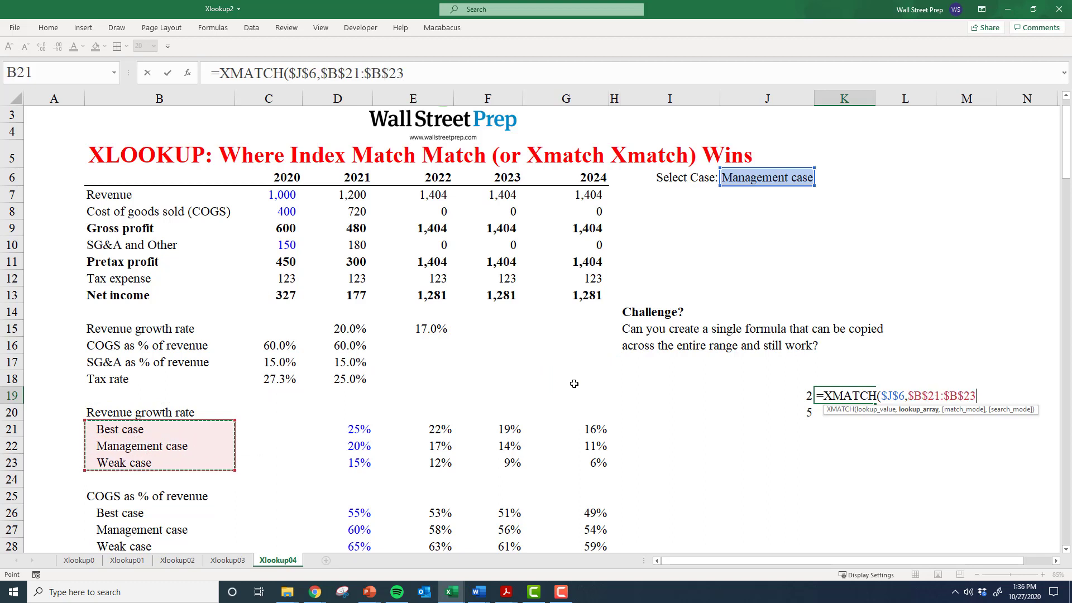
key("ctrl+Return")
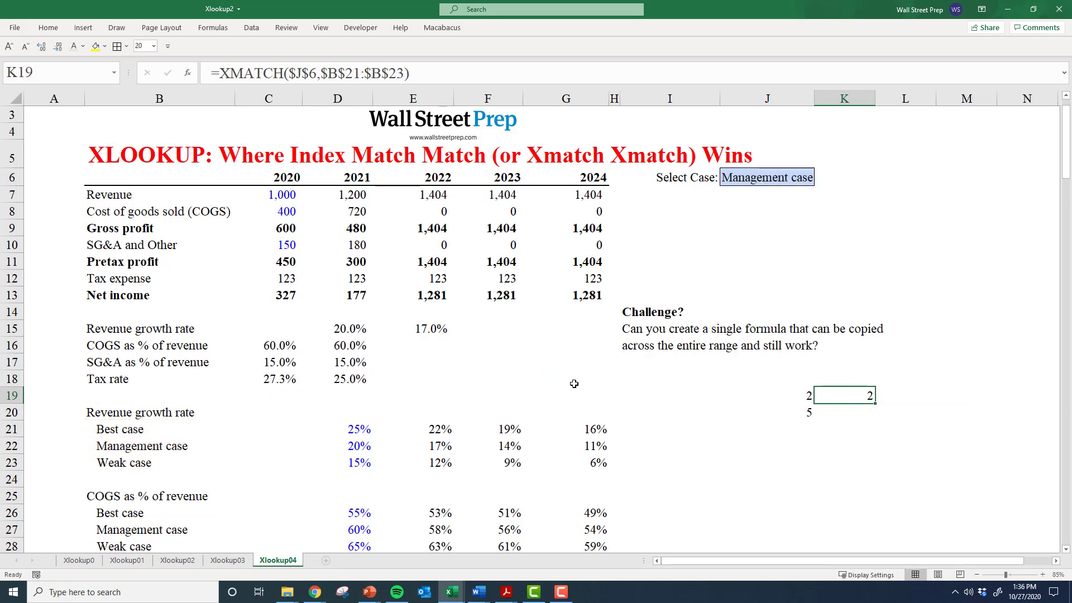
key("F2")
key("Escape")
Start an XMATCH formula in K20 with the COGS label in B16 as lookup value, locking only the column as $B16.
key("Down")
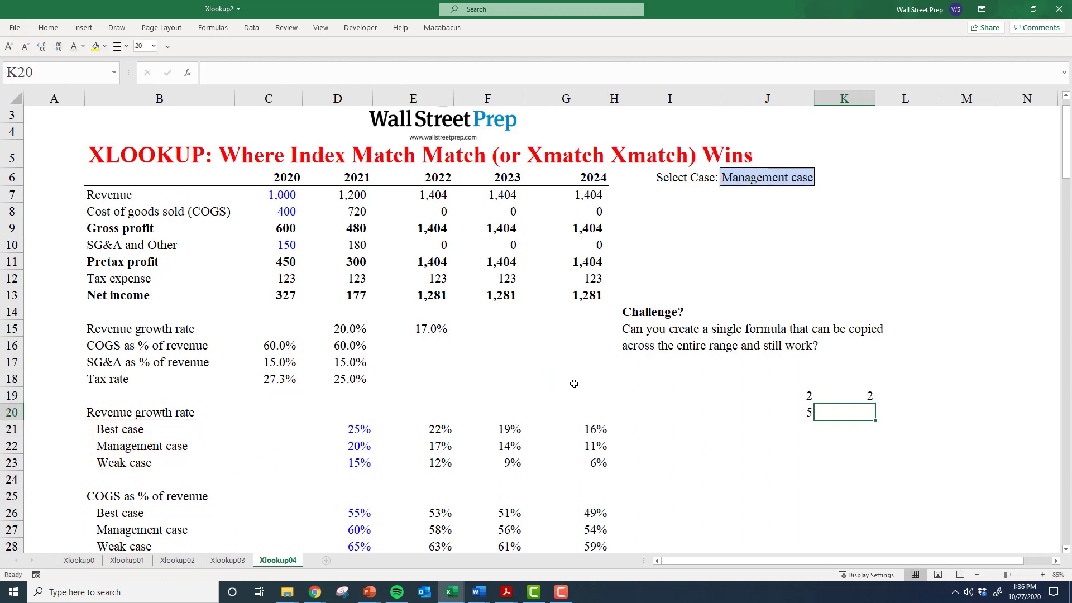
type("=xm")
key("Tab")
key("Up")
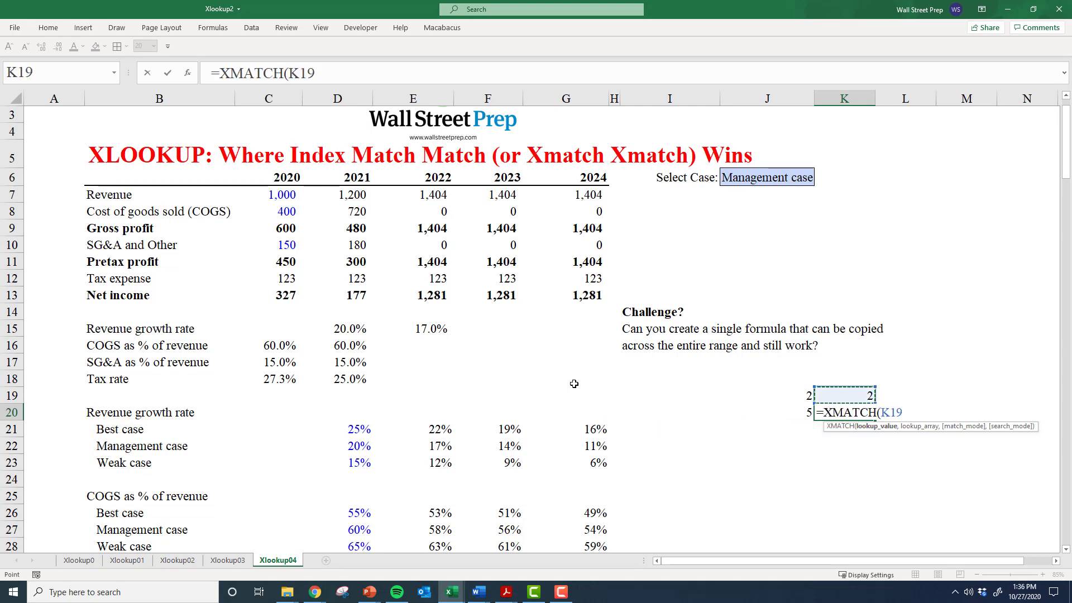
key("Up")
key("Up")
key("Up")
key("Up")
key("Up")
key("Up")
key("Up")
key("Up")
key("Up")
key("Up")
key("Left")
key("Left")
key("Left")
key("Left")
key("Left")
key("Down")
key("Down")
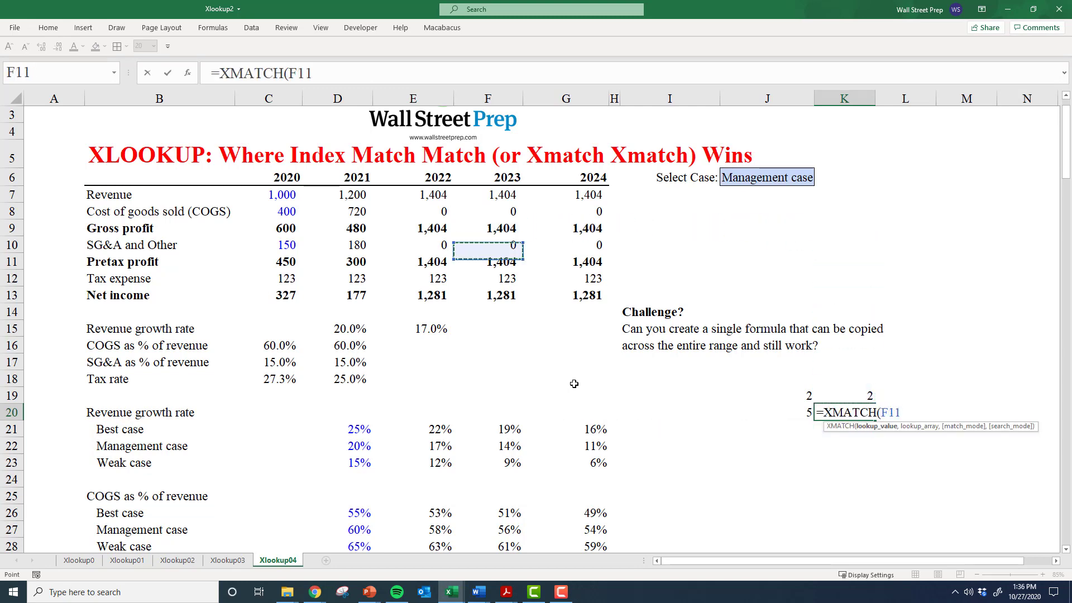
key("Down")
key("Down")
key("Down")
key("Down")
key("Down")
key("Left")
key("Left")
key("Left")
key("Left")
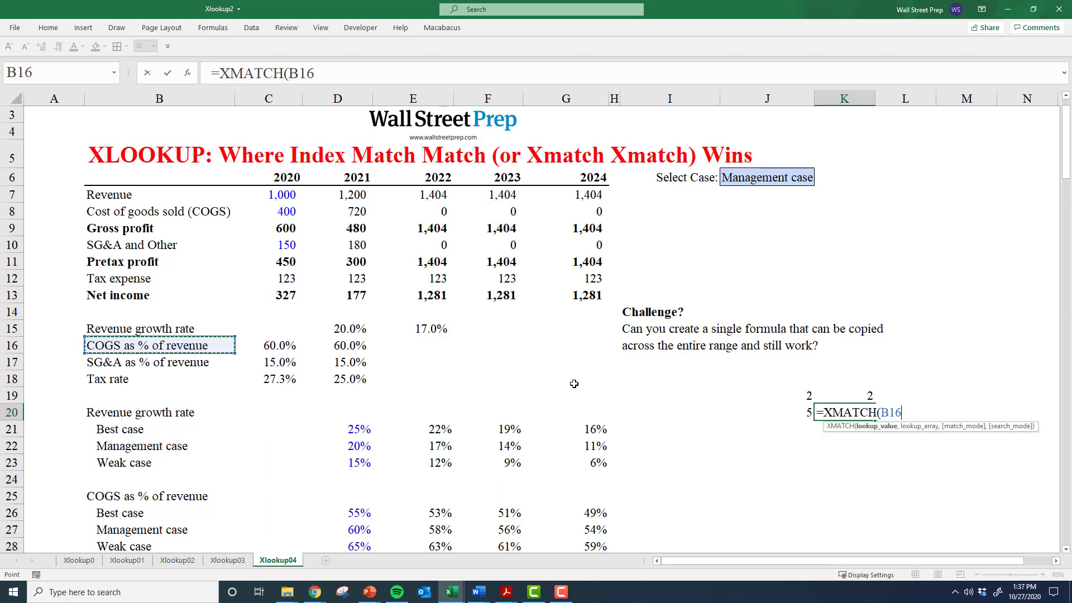
key("F4")
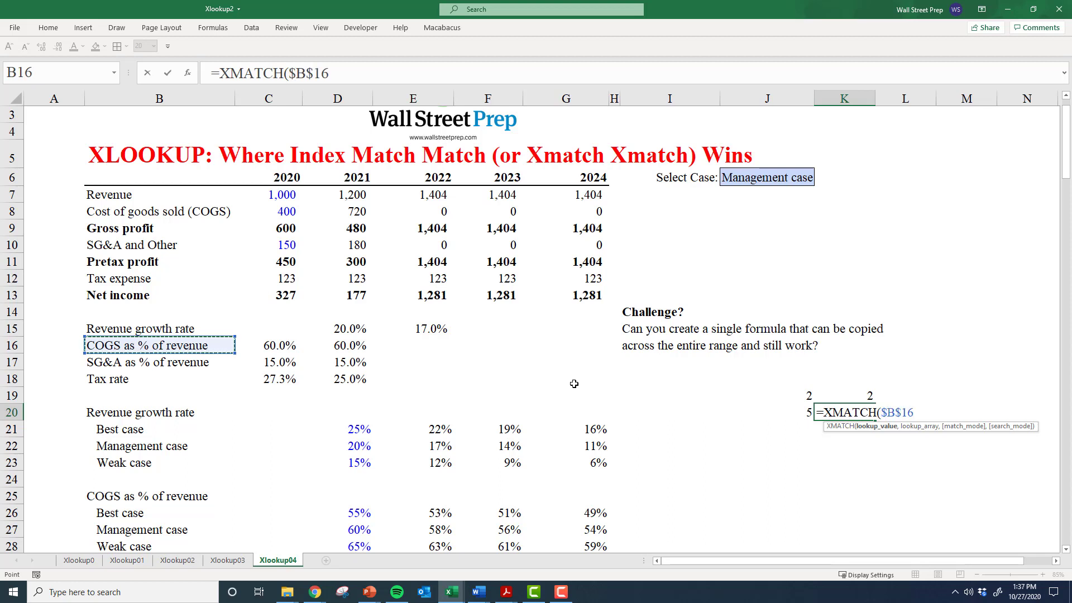
key("F4")
key("Return")
key("Return")
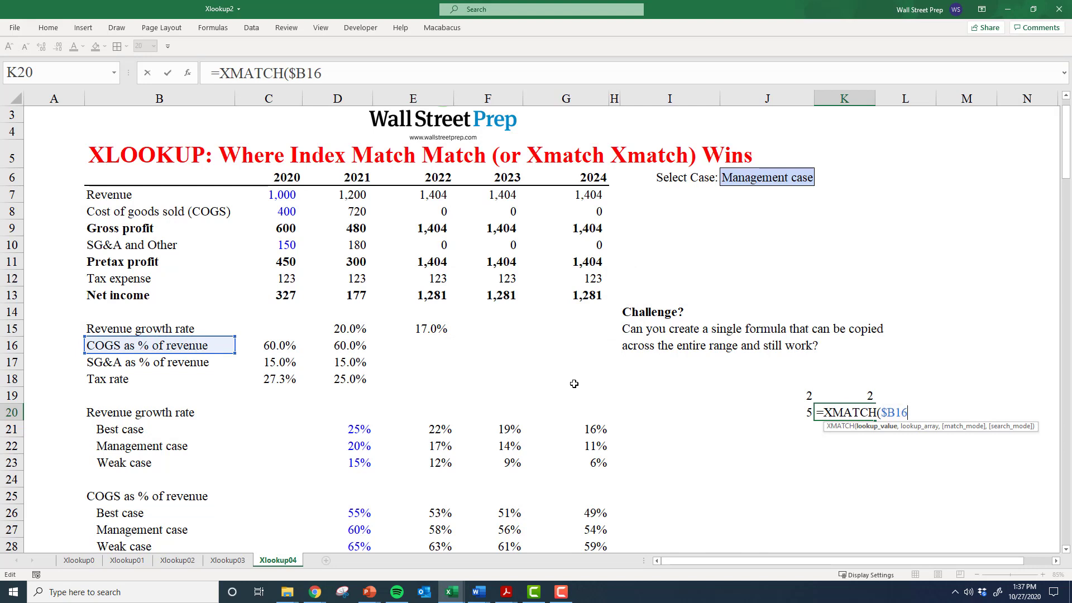
Complete the K20 formula with an absolute lookup array, giving =XMATCH($B16,$B$20:$B$38).
type(",")
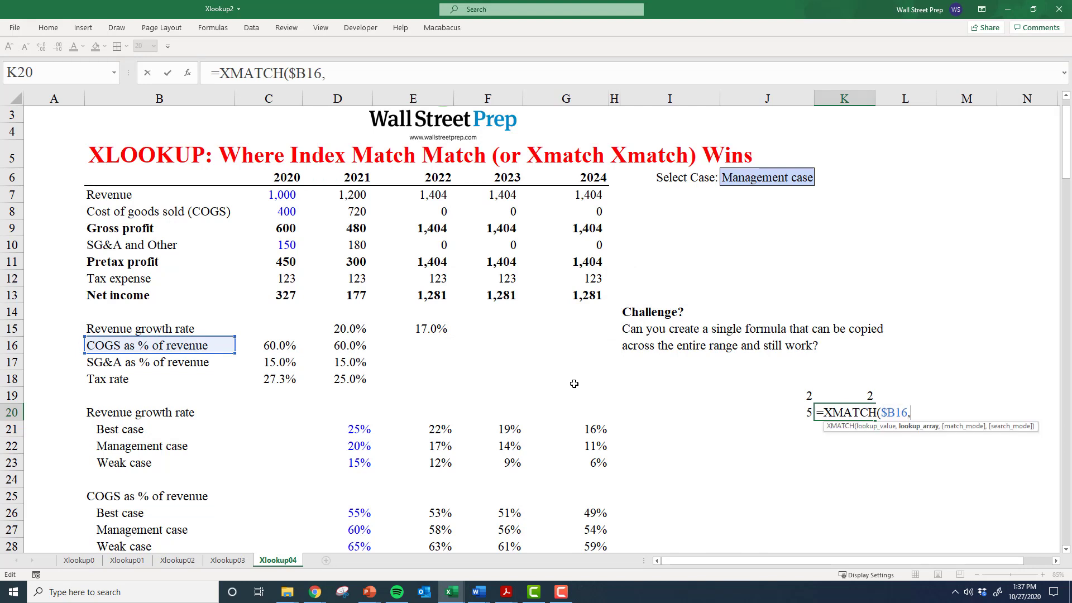
key("Up")
key("Up")
key("Left")
key("Left")
key("Left")
key("Left")
key("Left")
key("Left")
key("Left")
key("Left")
key("Down")
key("Left")
key("Down")
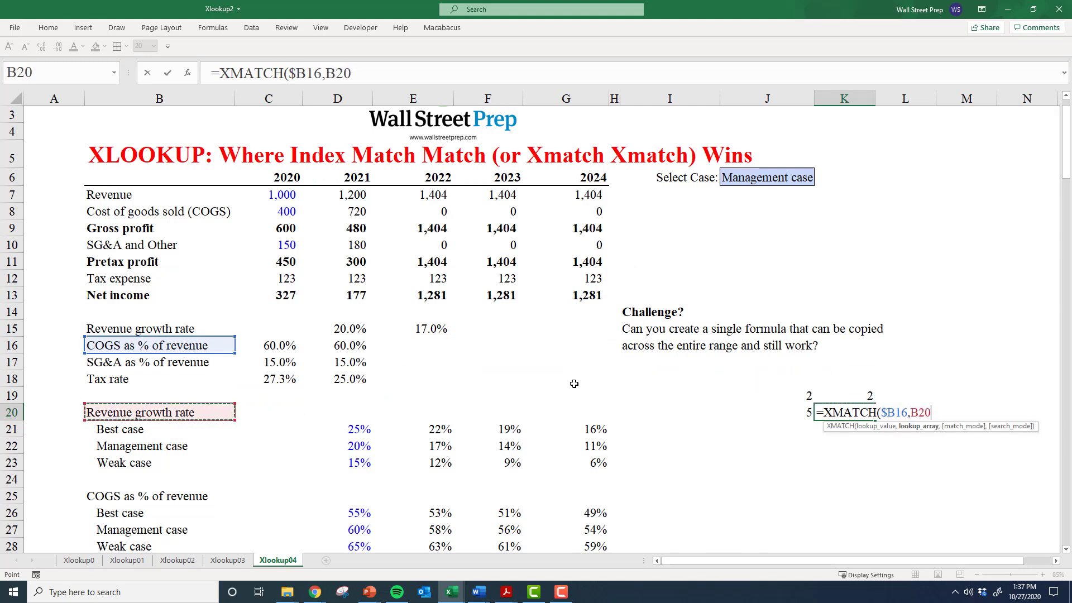
key("Down")
key("Up")
key("shift+Down")
key("shift+Down")
key("shift+Down")
key("shift+Down")
key("shift+Down")
key("shift+Down")
key("shift+Down")
key("shift+Down")
key("shift+Down")
key("shift+Down")
key("shift+Down")
key("shift+Down")
key("shift+Down")
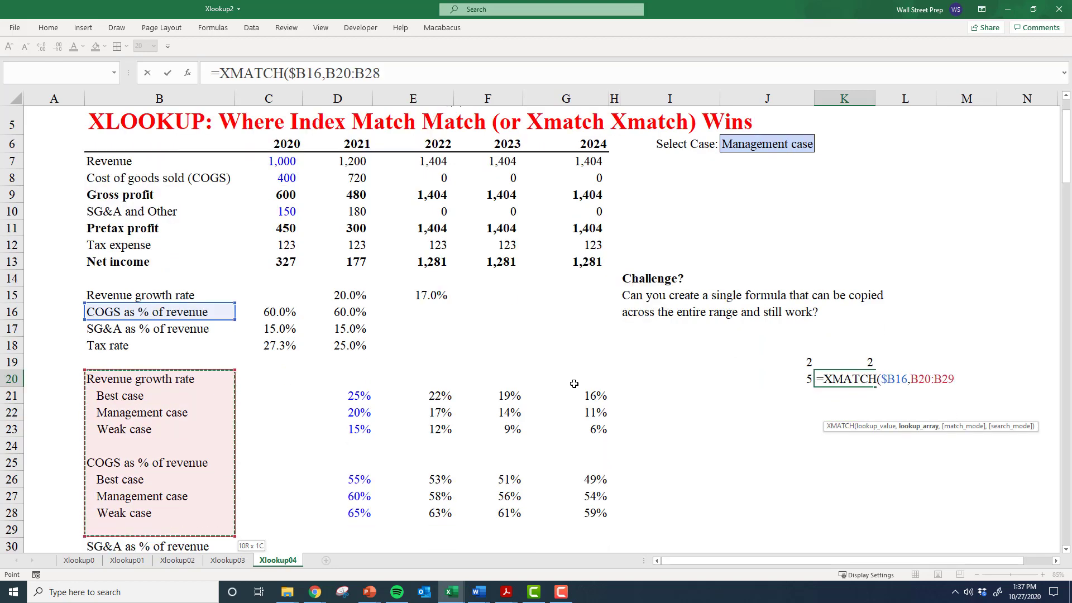
key("shift+Down")
key("shift+Down")
key("shift+Down")
key("shift+Down")
key("shift+Down")
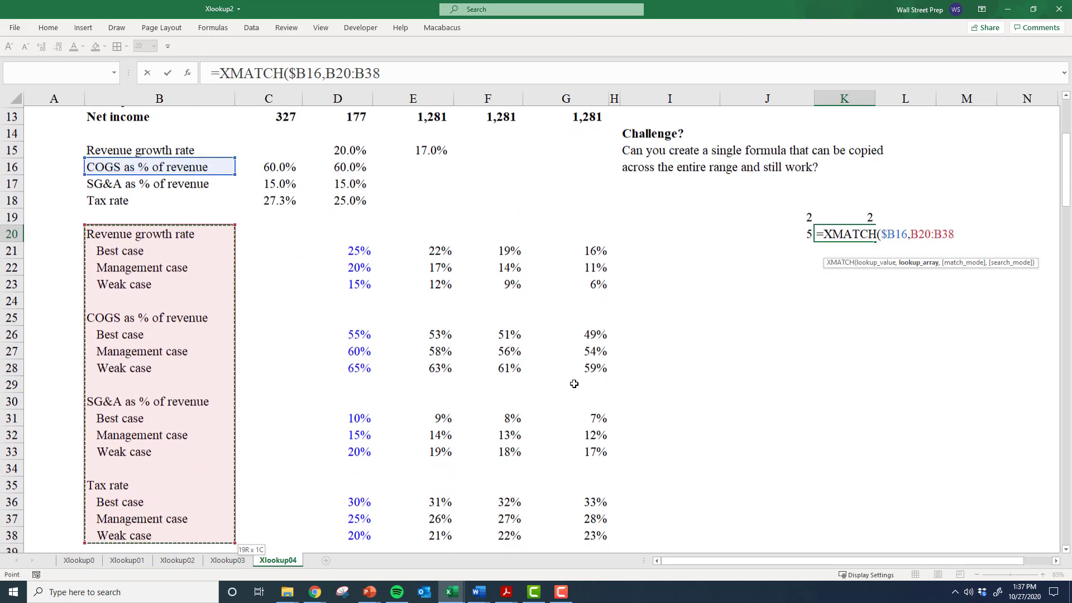
key("F4")
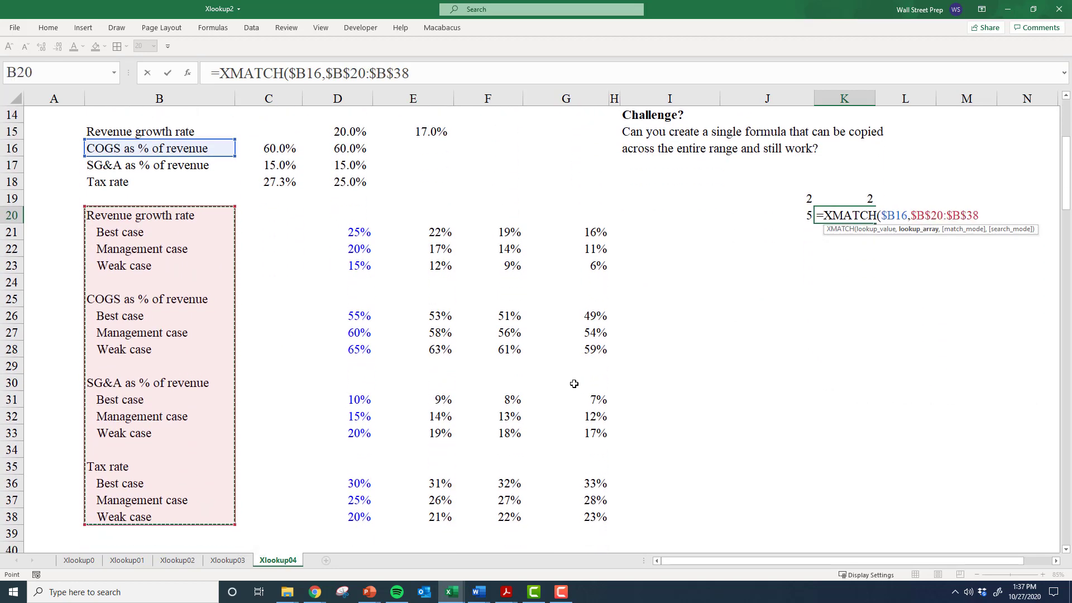
key("ctrl+Return")
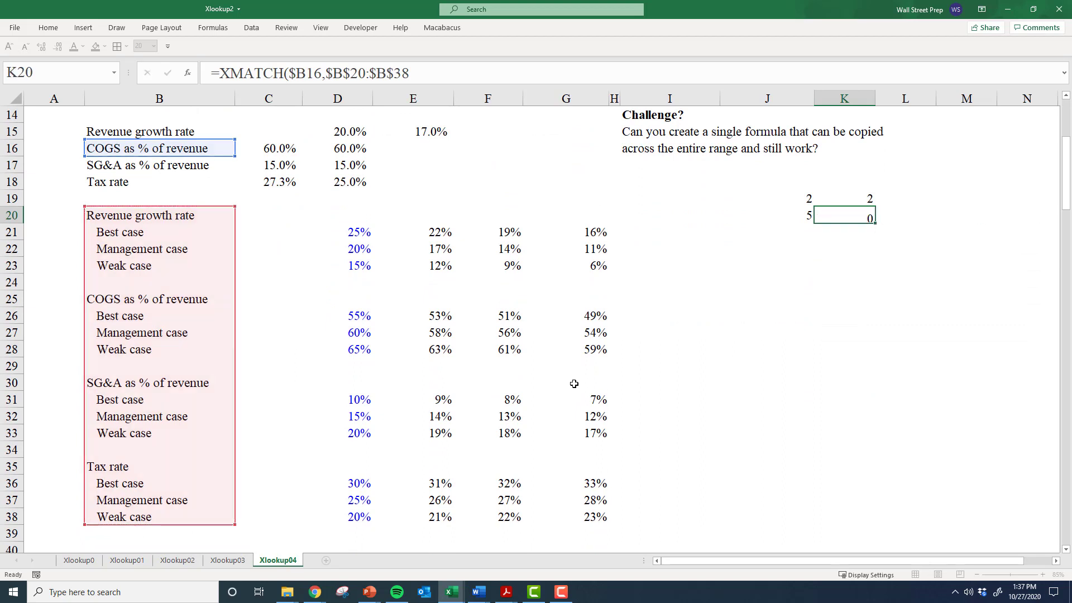
Compare the MATCH formulas in J19 and J20 with the XMATCH formula in K20.
key("Up")
key("Up")
key("Up")
key("Down")
key("Down")
key("Left")
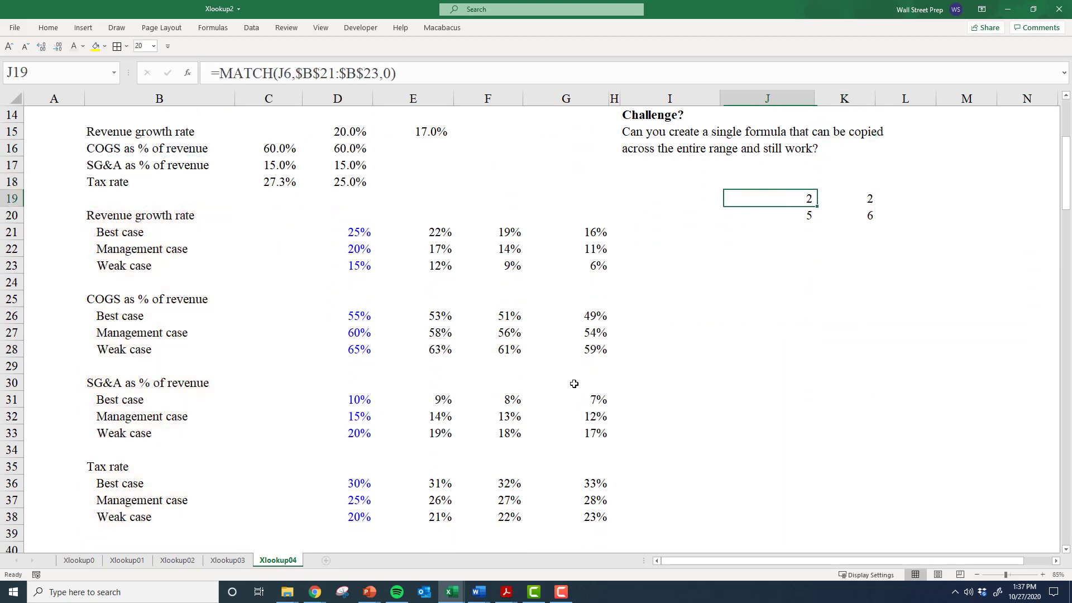
key("F2")
key("Return")
key("F2")
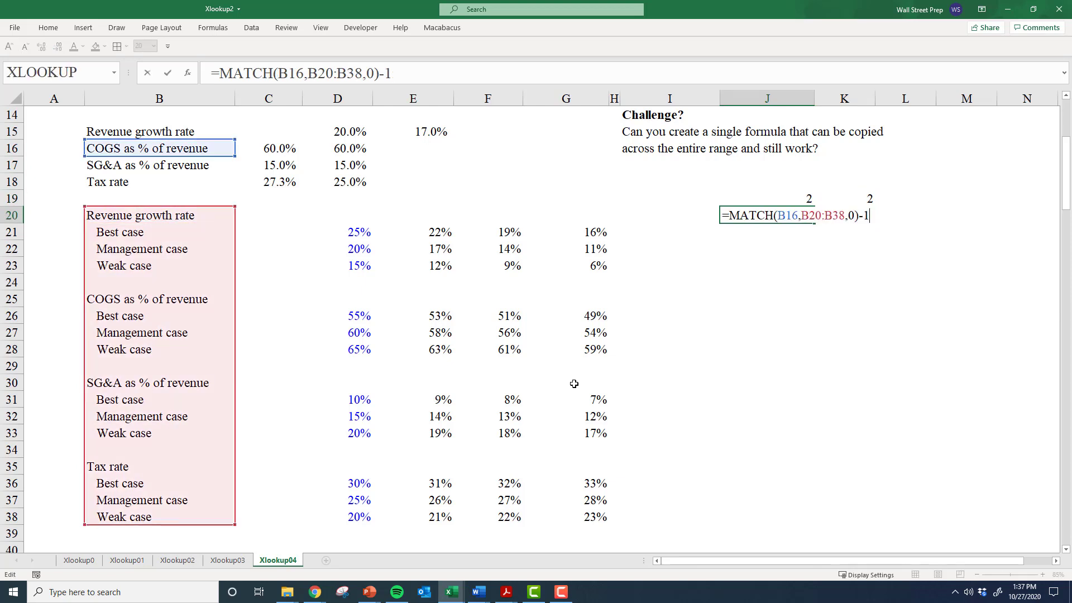
key("Tab")
key("F2")
key("Escape")
key("Left")
key("F2")
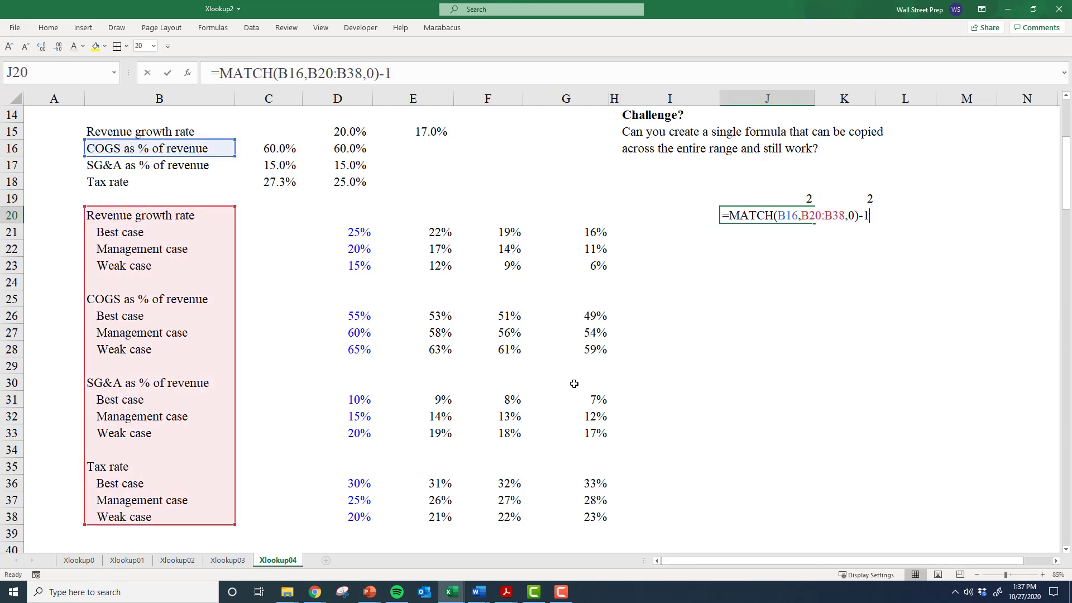
key("Escape")
key("F2")
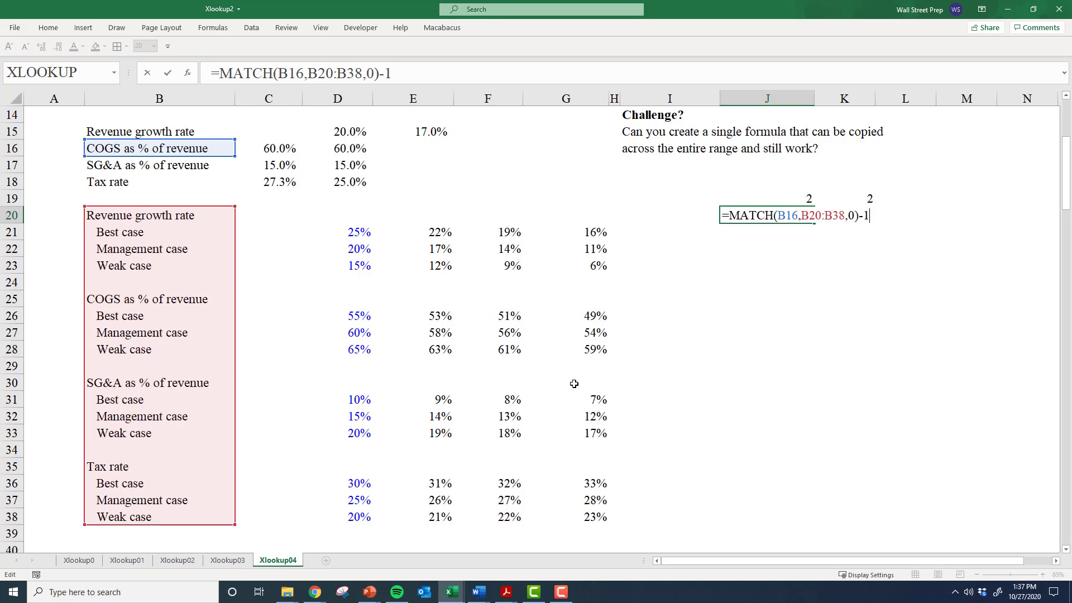
Subtract 1 from the XMATCH formula in K20, giving =XMATCH($B16,$B$20:$B$38)-1.
key("Tab")
key("F2")
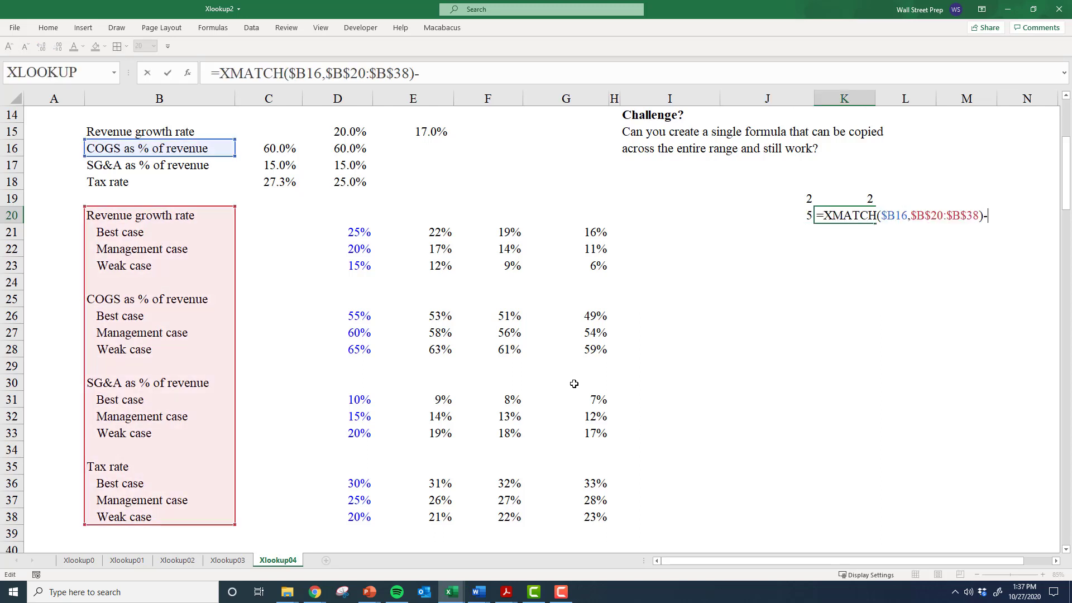
key("Escape")
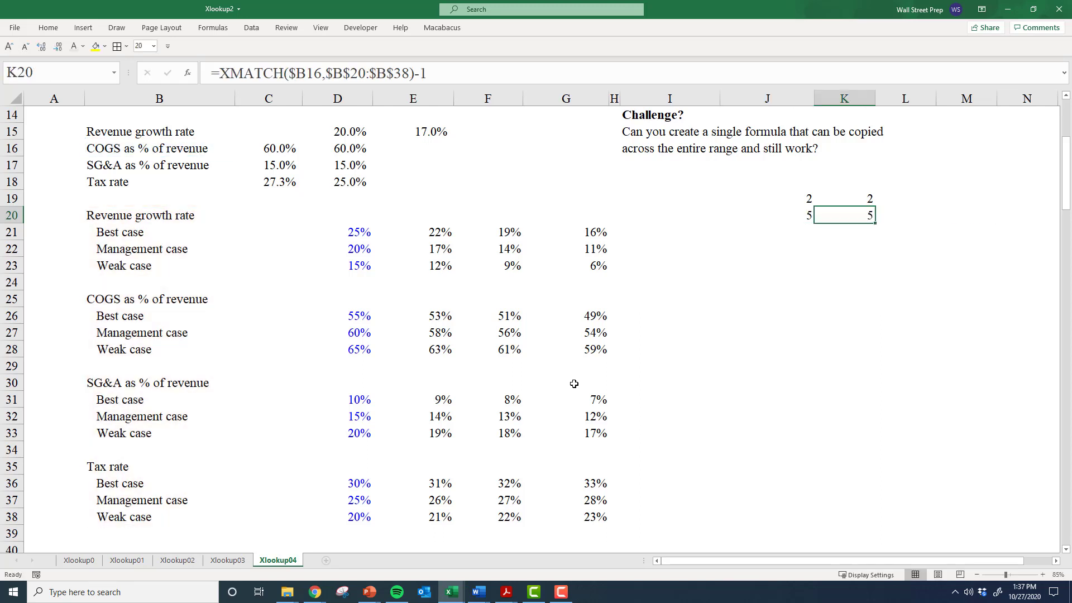
key("Up")
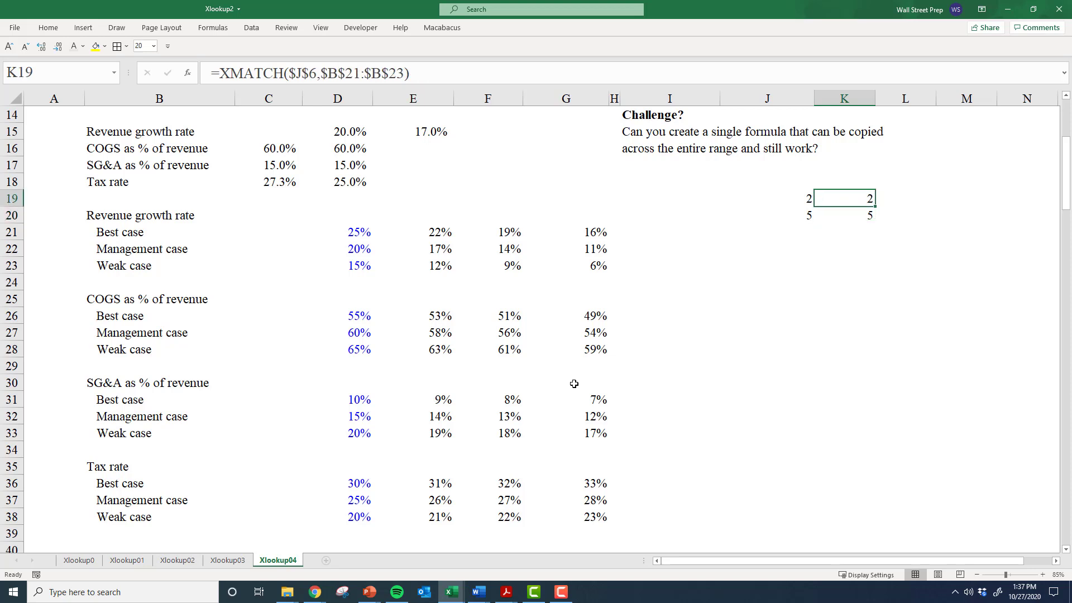
Label the two formula columns match in J18 and xmatch in K18.
key("F2")
key("Escape")
key("Up")
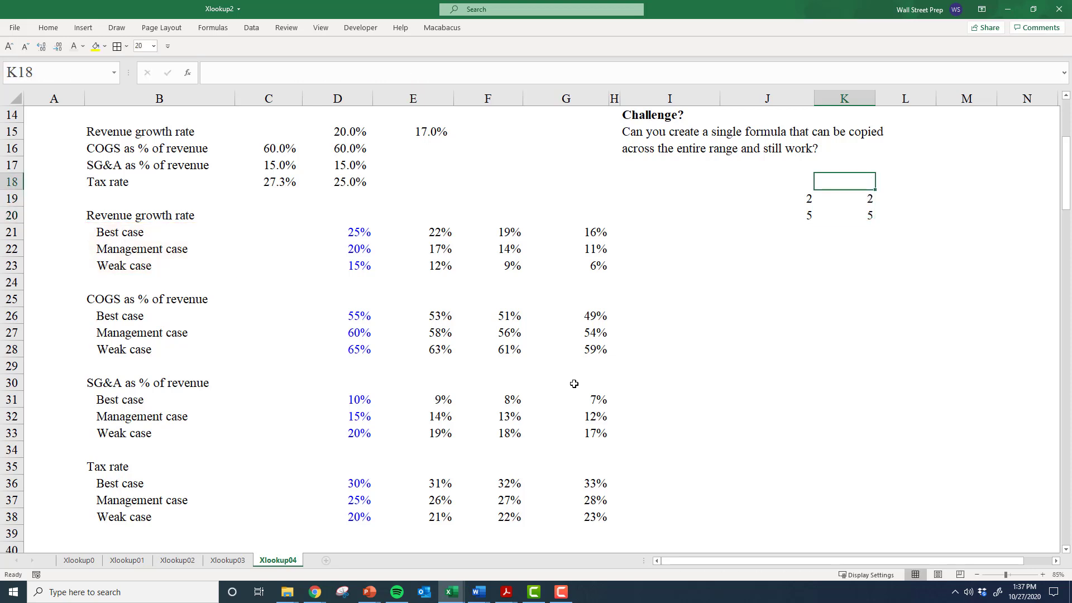
type("xmatch")
key("Left")
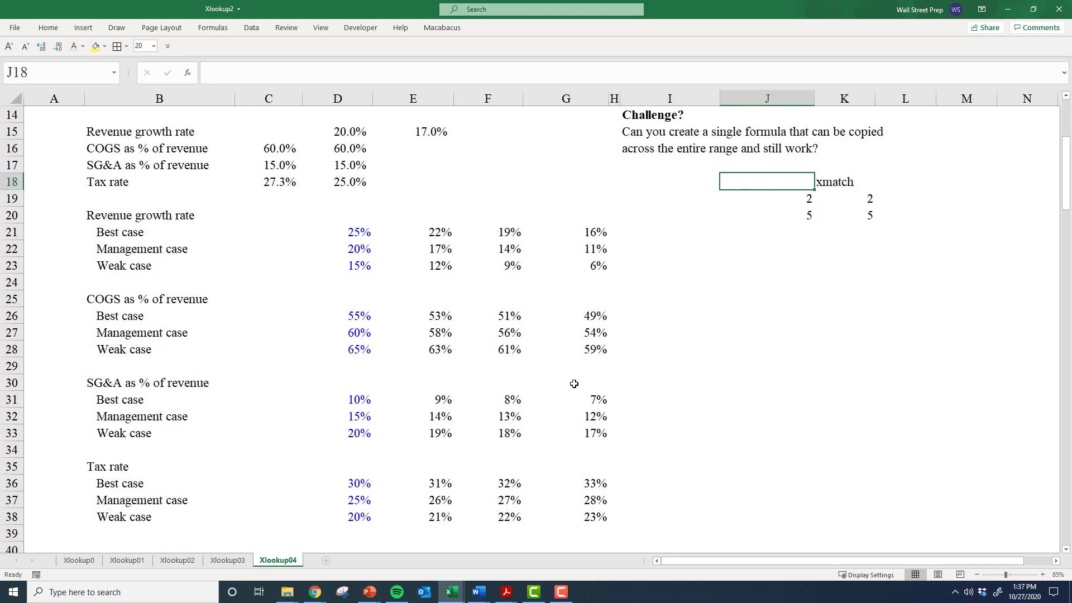
type("match")
key("Right")
key("Left")
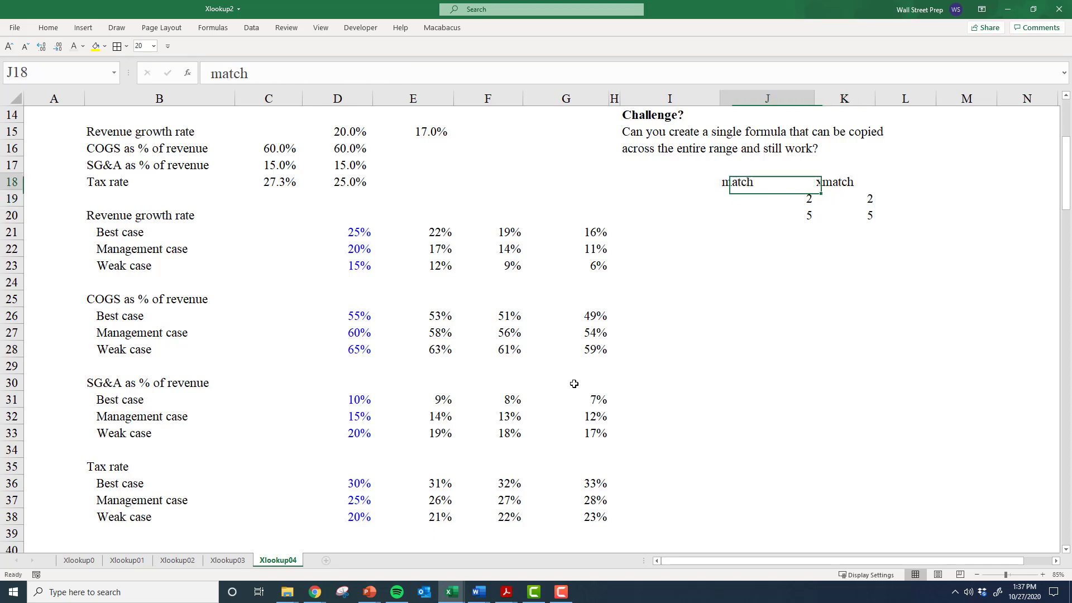
Set the horizontal alignment of the labels in J18:K18 to Right (Indent).
key("shift+Right")
key("ctrl+1")
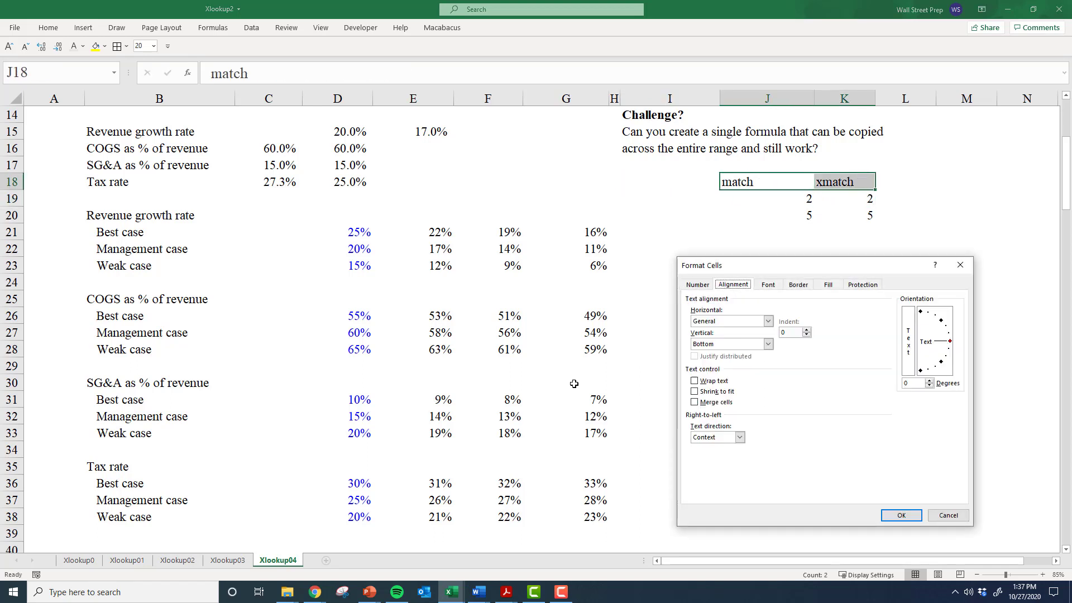
key("alt+h")
key("alt+Down")
key("Down")
key("Down")
key("Down")
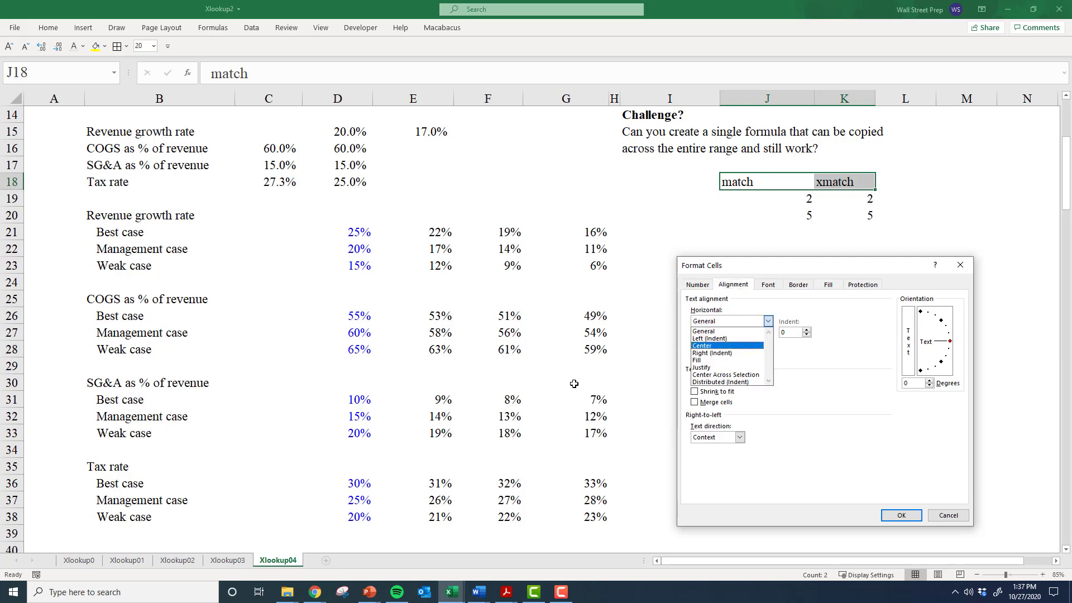
key("Return")
key("Return")
key("Down")
key("Down")
key("Down")
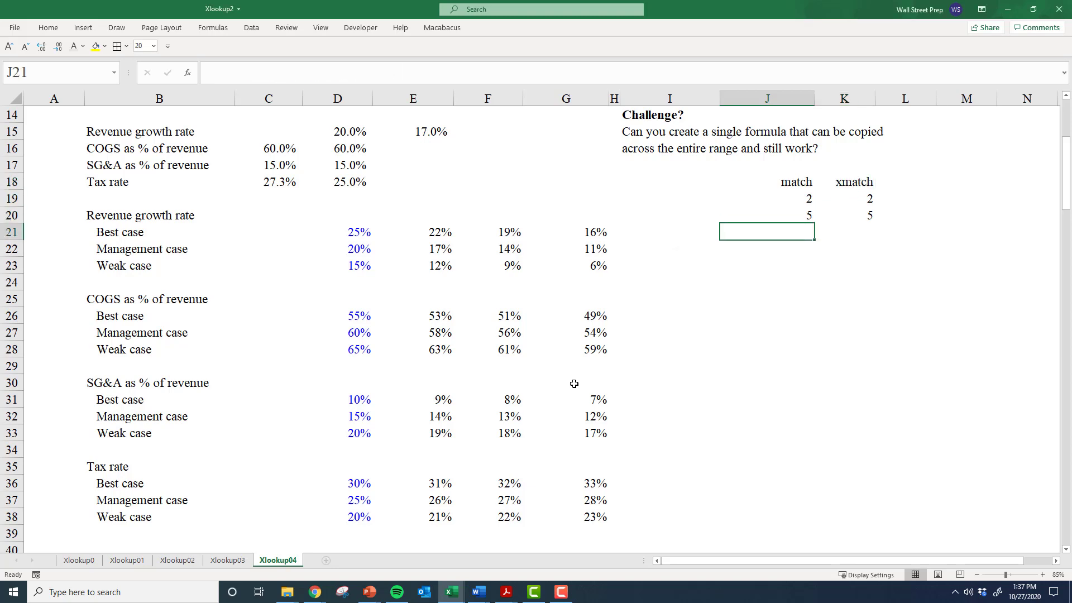
Compare the INDEX formulas in D15 and E15, checking their hardcoded column number arguments.
scroll(395, 304, "up", 2)
scroll(374, 304, "up", 1)
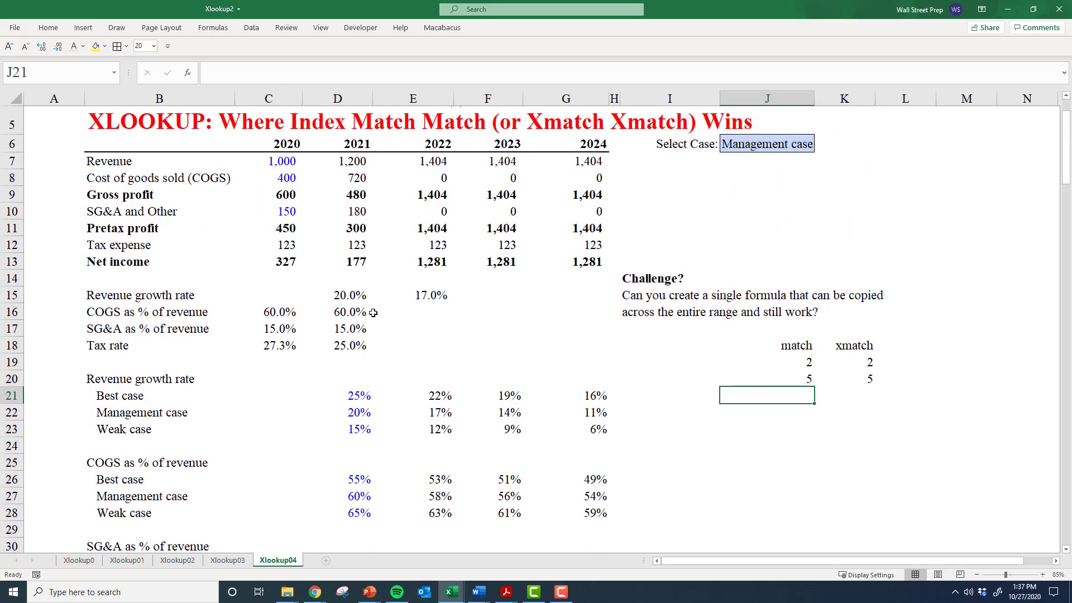
left_click(342, 328)
left_click(349, 312)
double_click(414, 299)
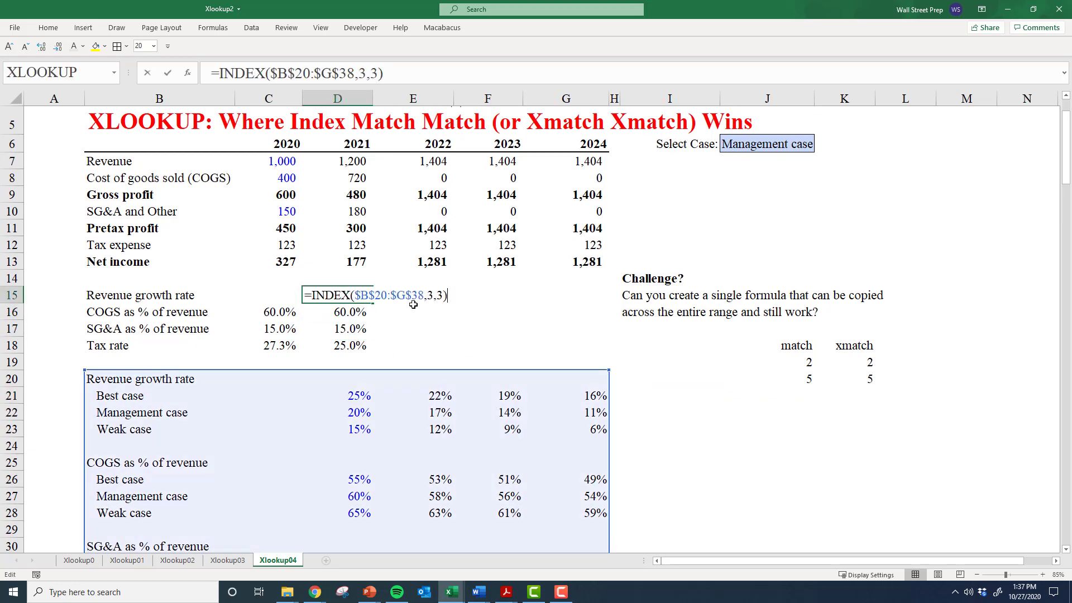
key("Escape")
double_click(413, 304)
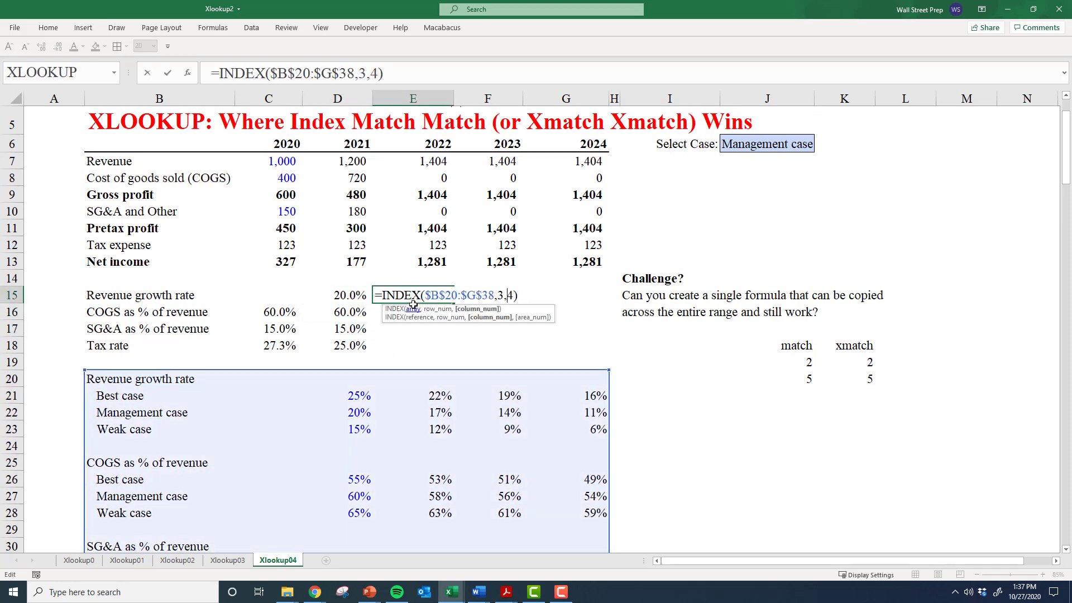
key("Escape")
key("Left")
key("F2")
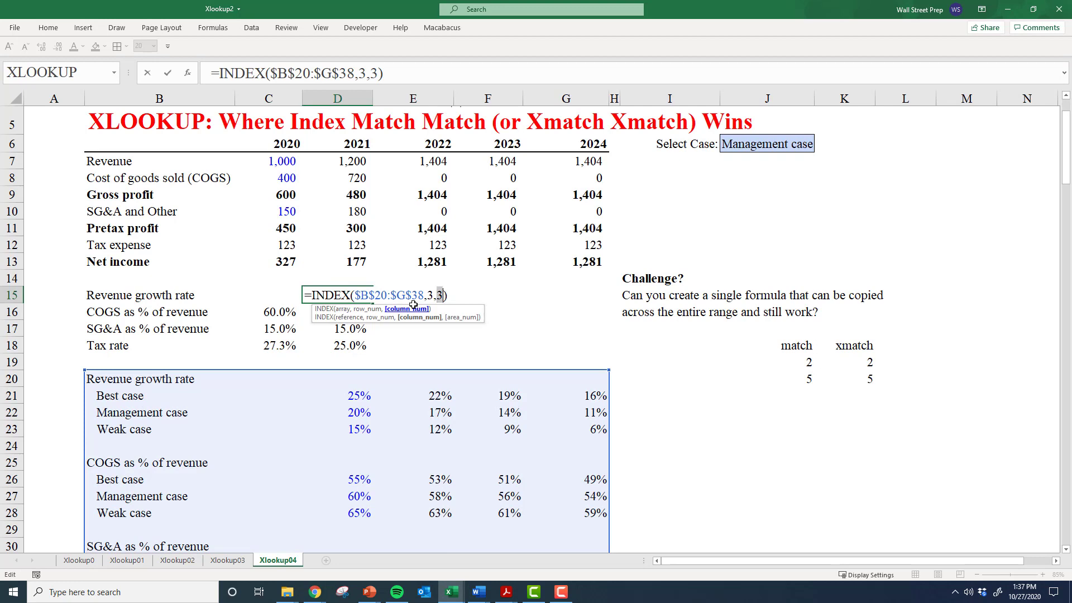
key("Tab")
Start a COLUMN formula in J22 that references the entire column D as D:D.
key("Right")
key("Down")
key("Right")
key("Right")
key("Right")
key("Right")
key("Down")
key("Down")
key("Down")
key("Down")
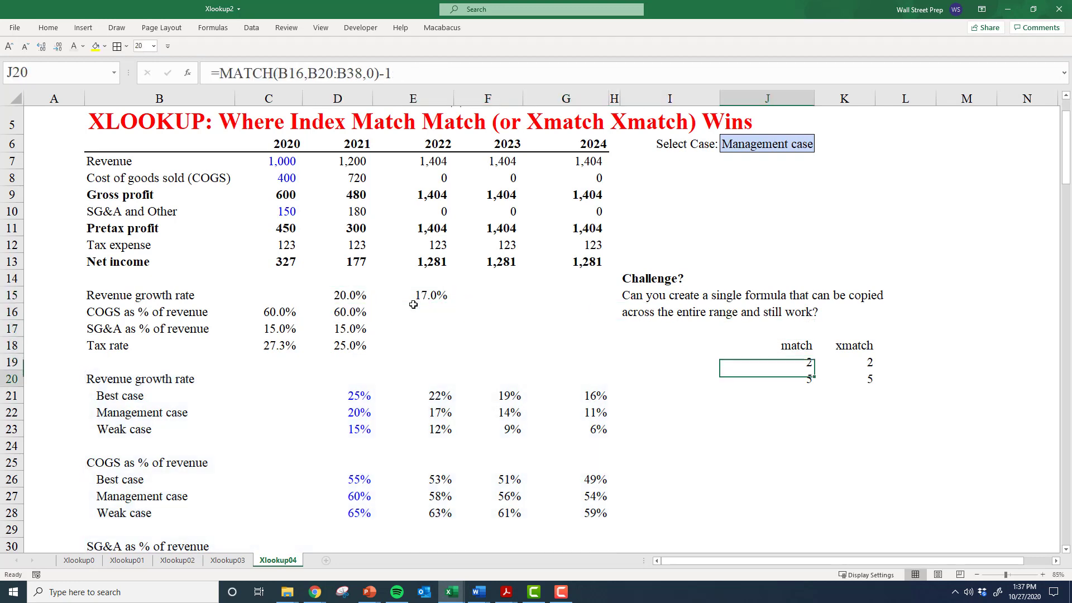
key("Down")
key("Down")
type("=")
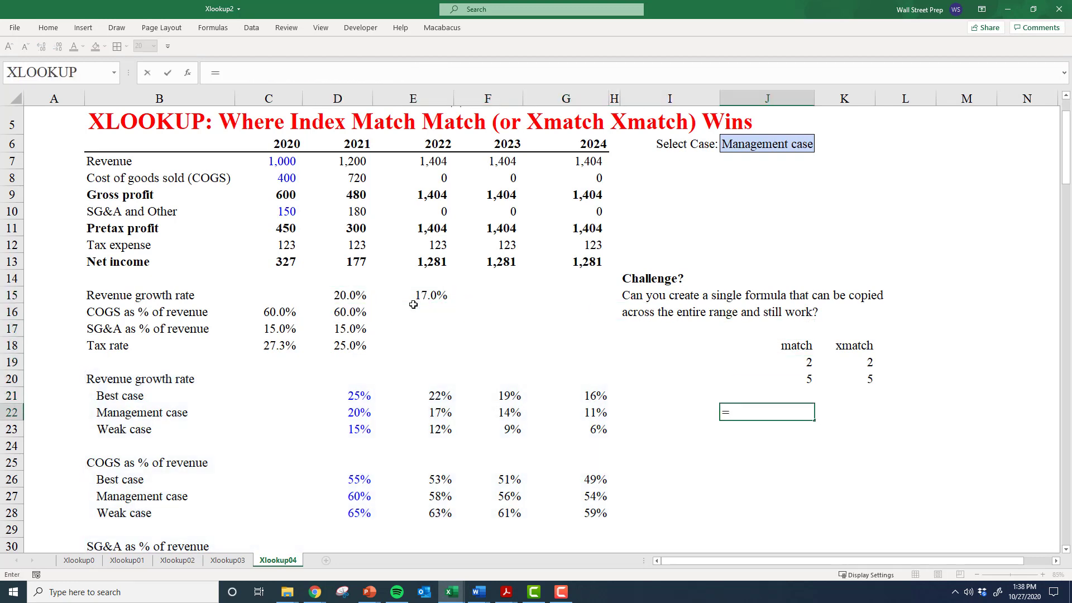
type("column")
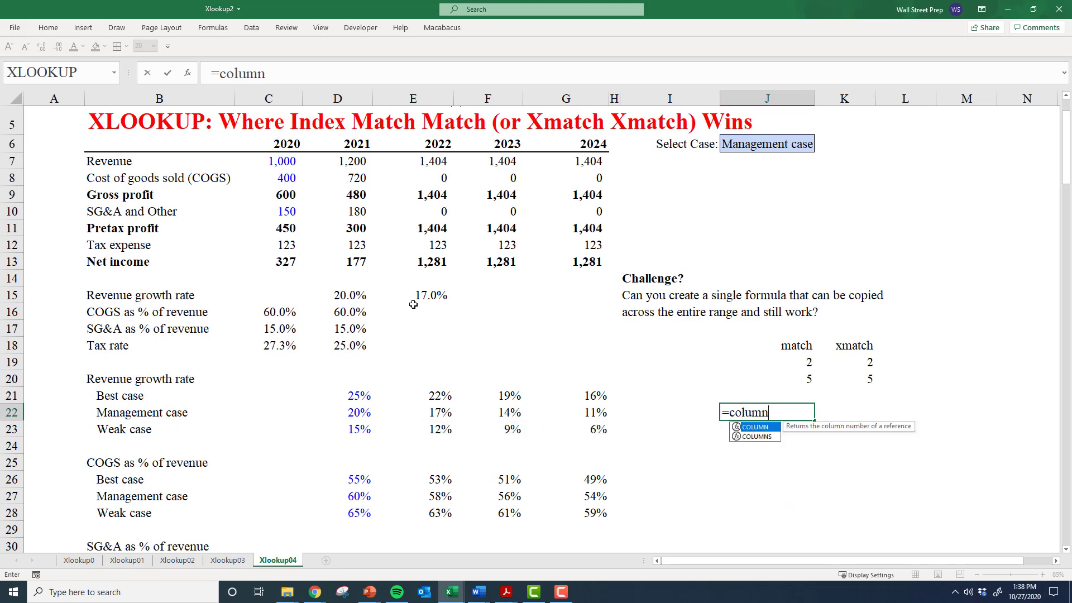
type("(")
key("Up")
key("Up")
key("Left")
key("Left")
key("Up")
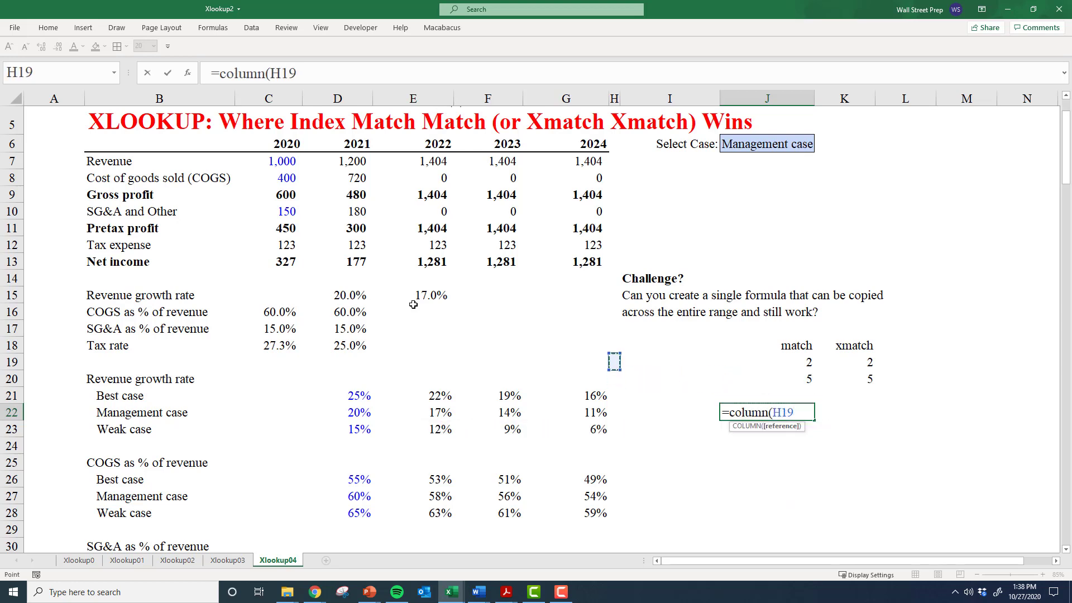
key("Left")
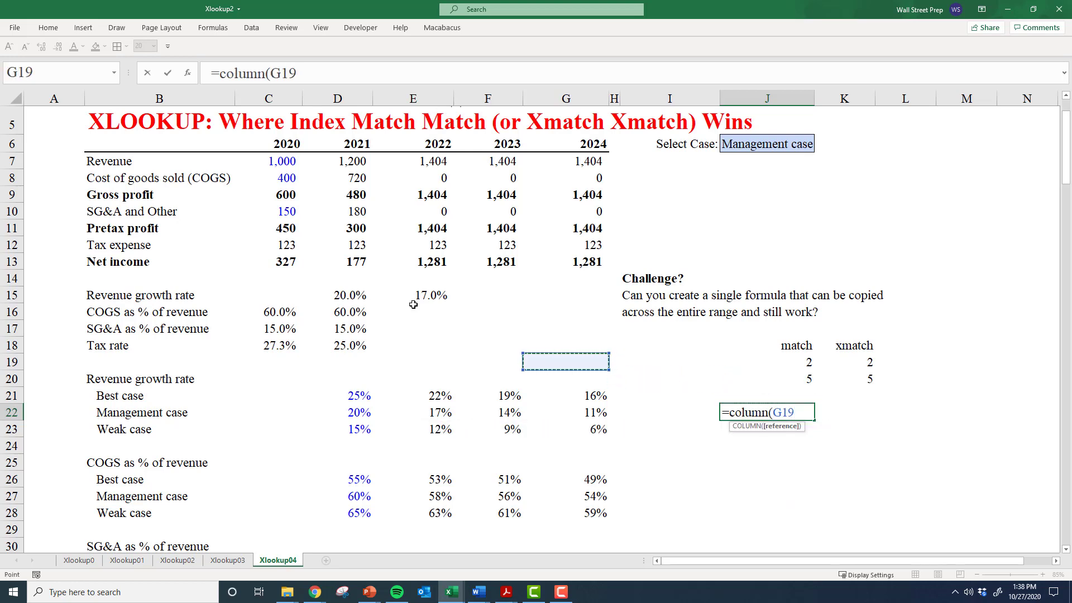
key("Left")
key("Left")
key("Left")
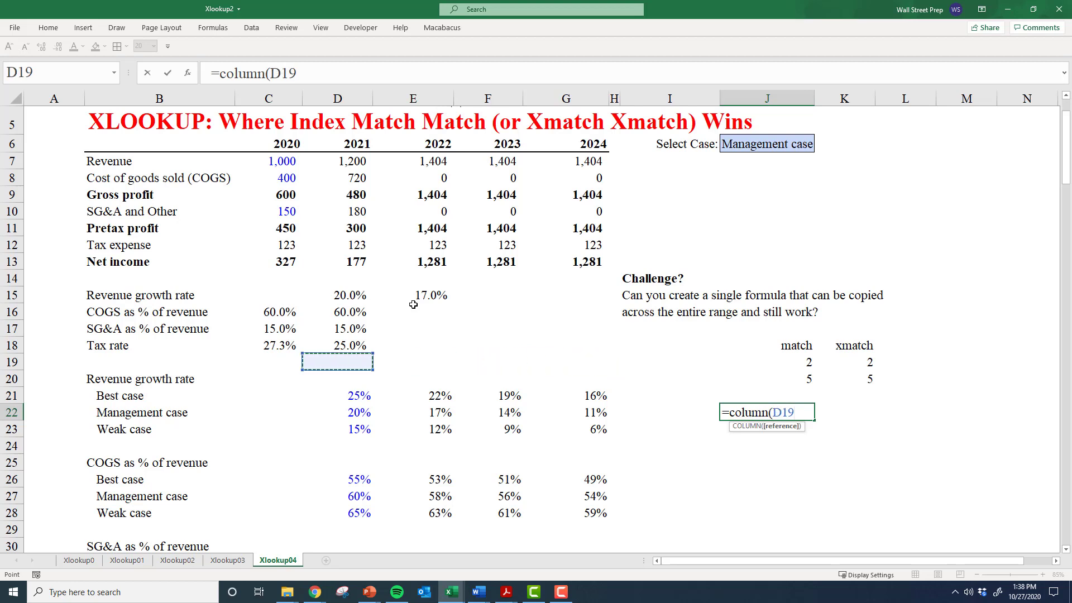
key("Left")
key("Left")
key("Right")
key("Left")
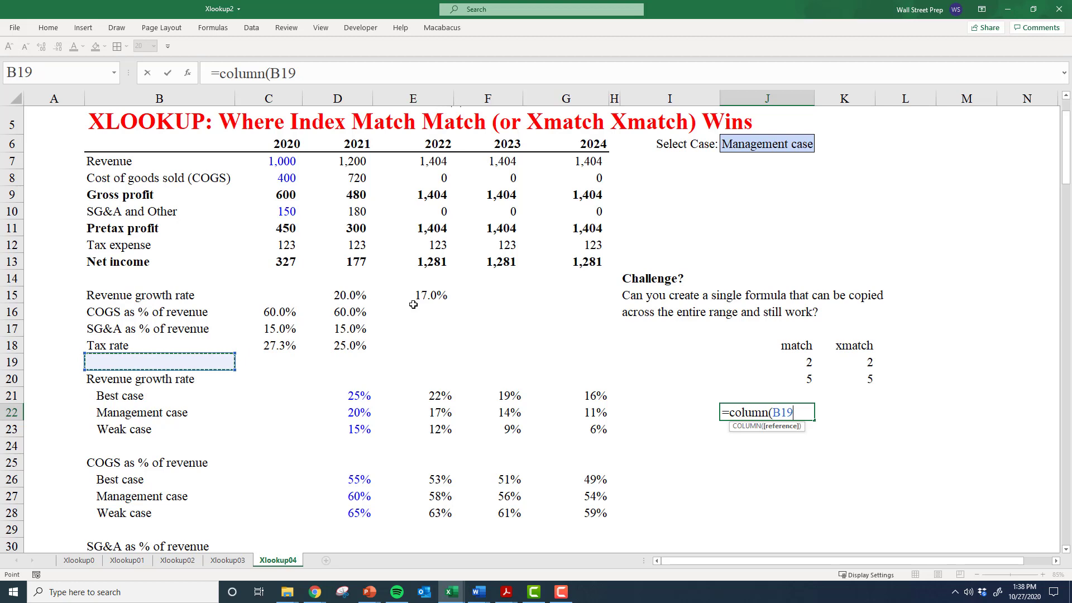
key("Right")
key("Right")
key("Right")
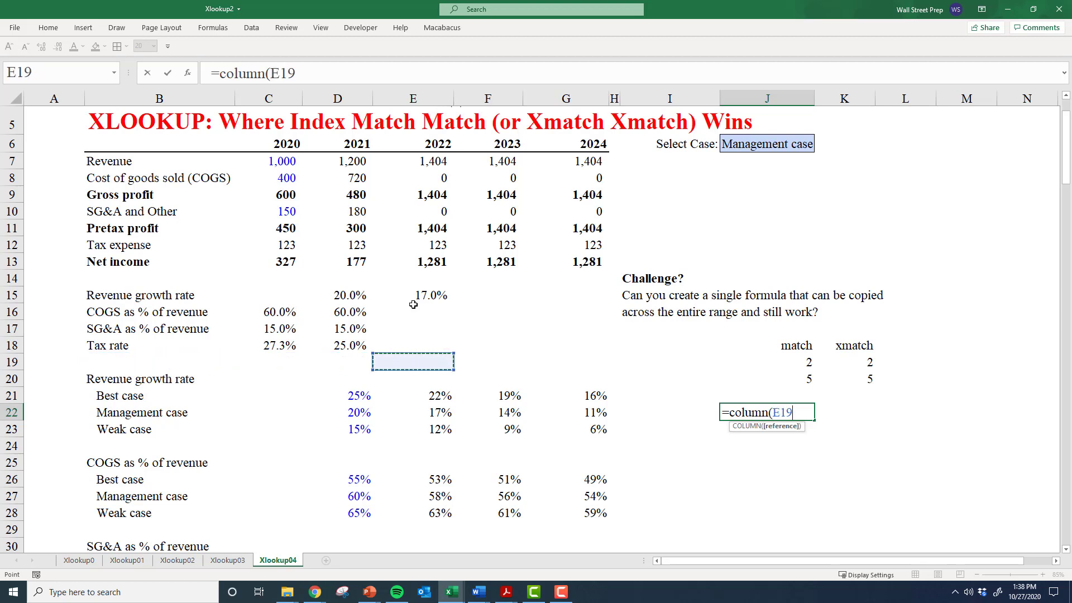
key("Left")
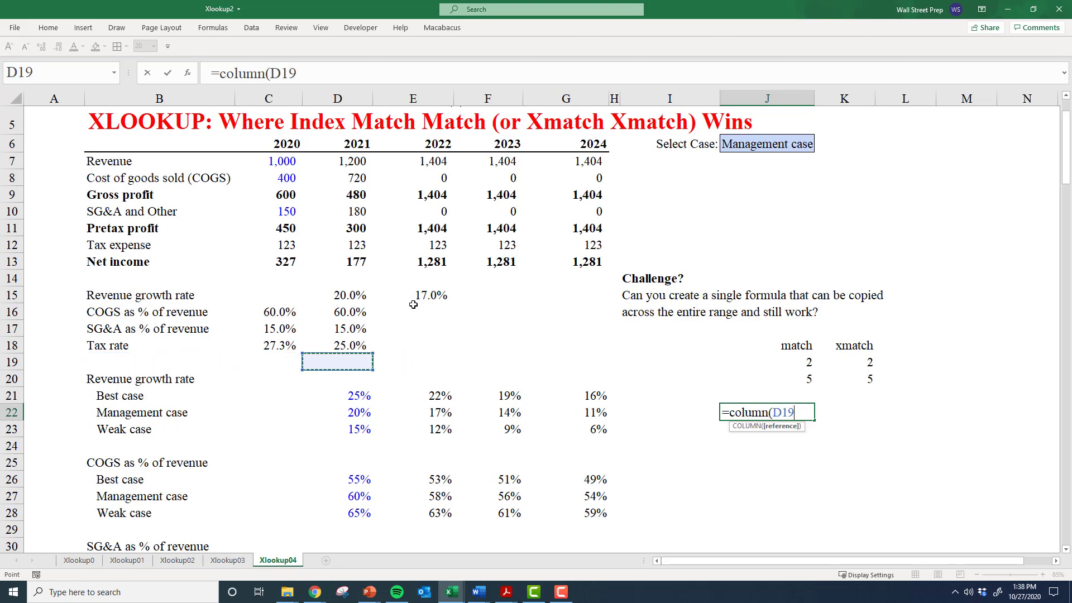
key("ctrl+space")
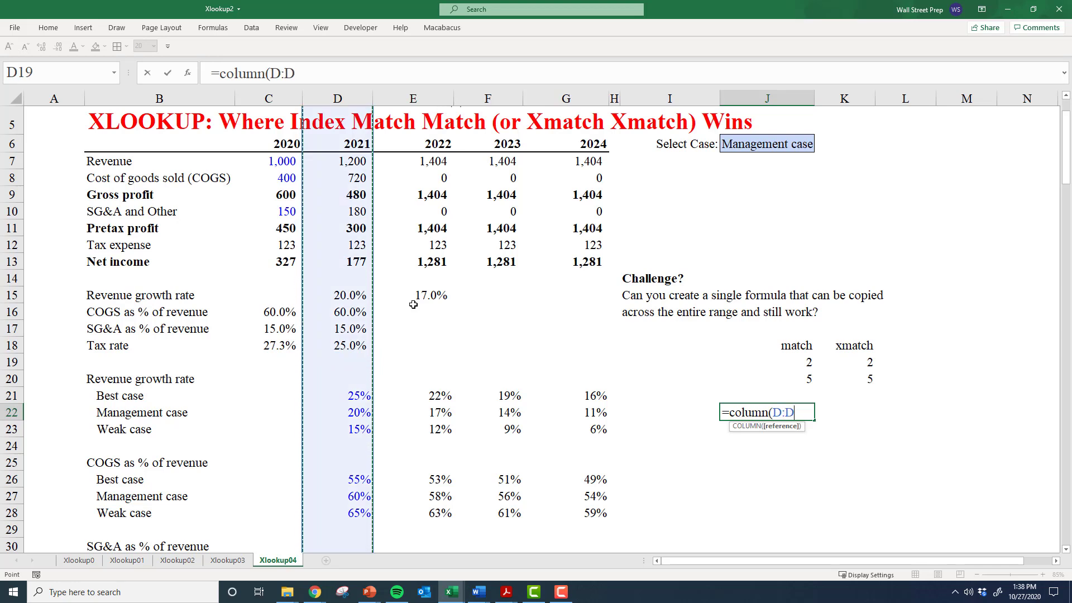
Complete the J22 formula by subtracting the column number of an absolute column A, giving =COLUMN(D:D)-COLUMN($A:$A).
type(")-")
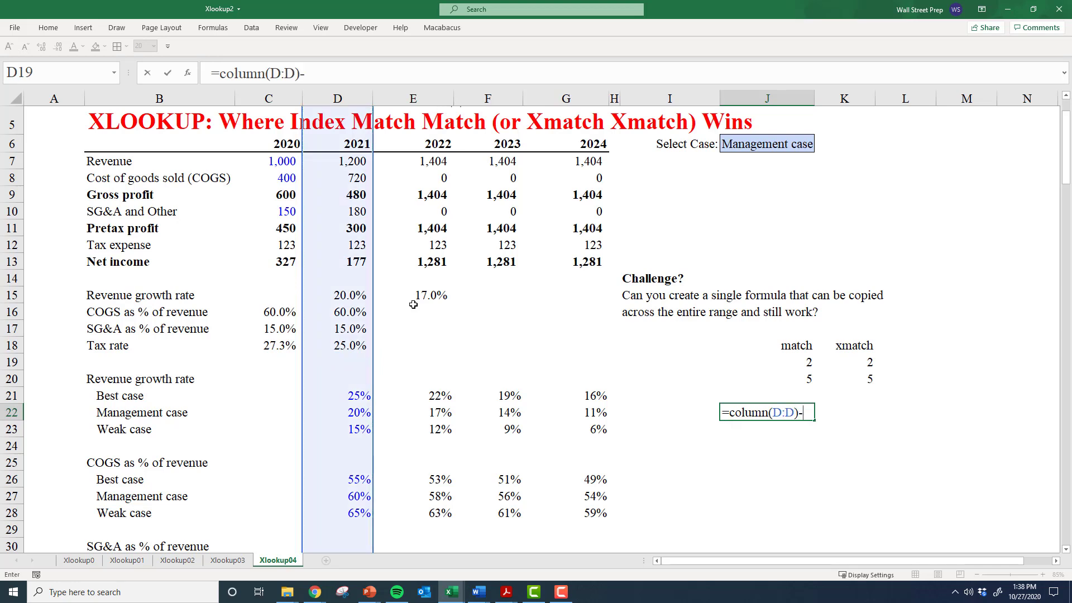
type("column(")
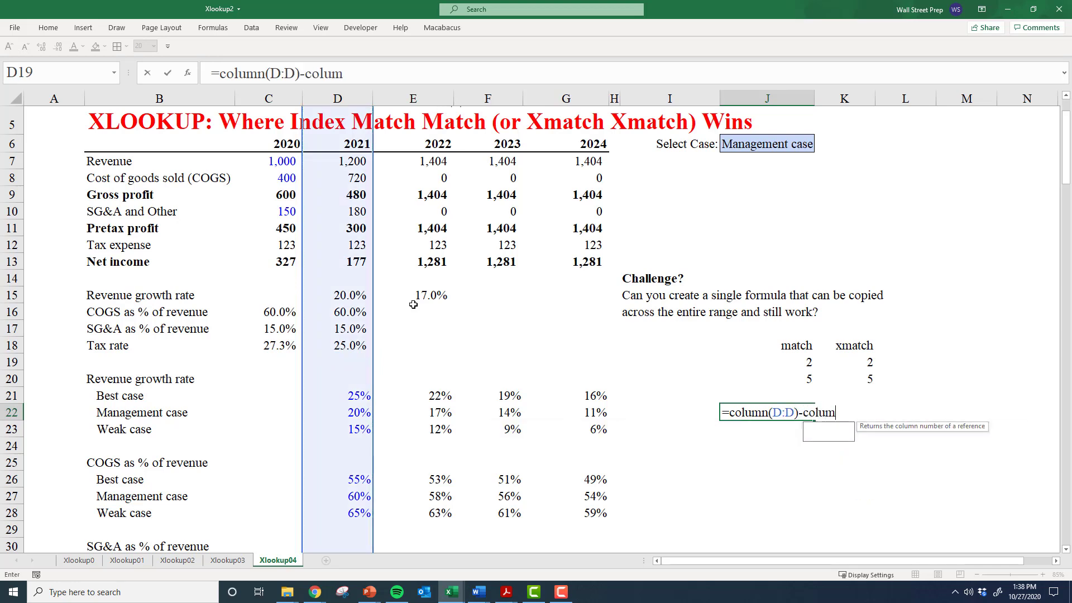
key("Left")
key("Left")
key("Left")
key("Left")
key("Left")
key("Left")
key("Left")
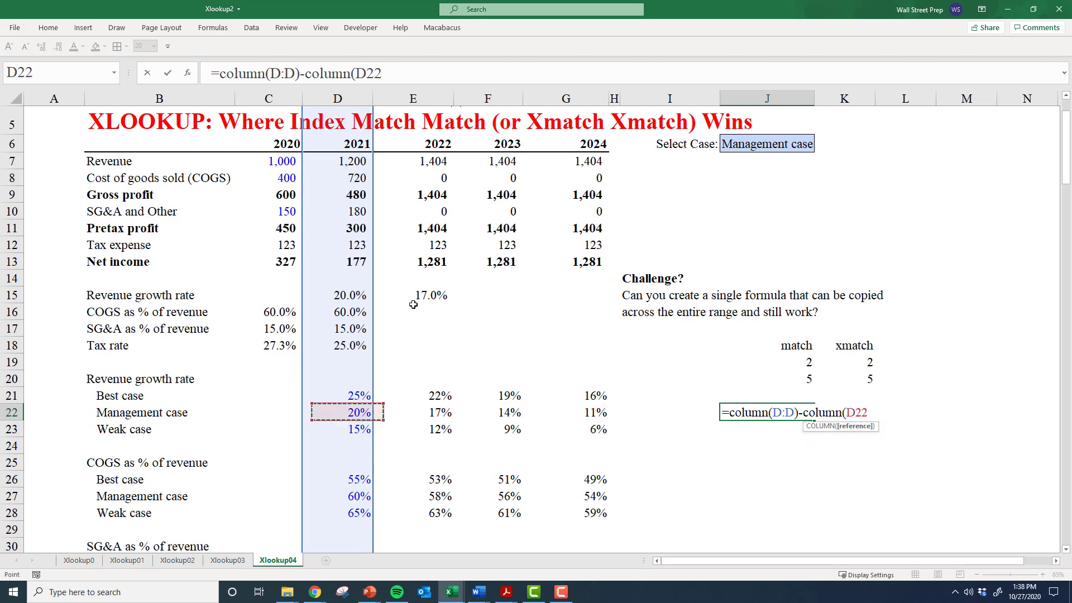
key("Left")
key("Left")
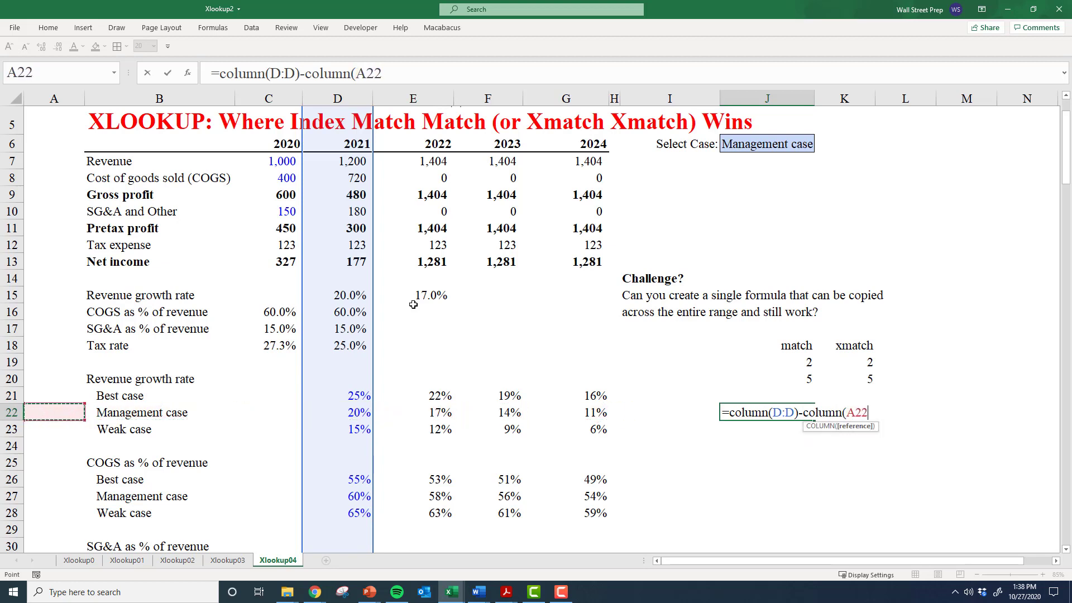
key("Right")
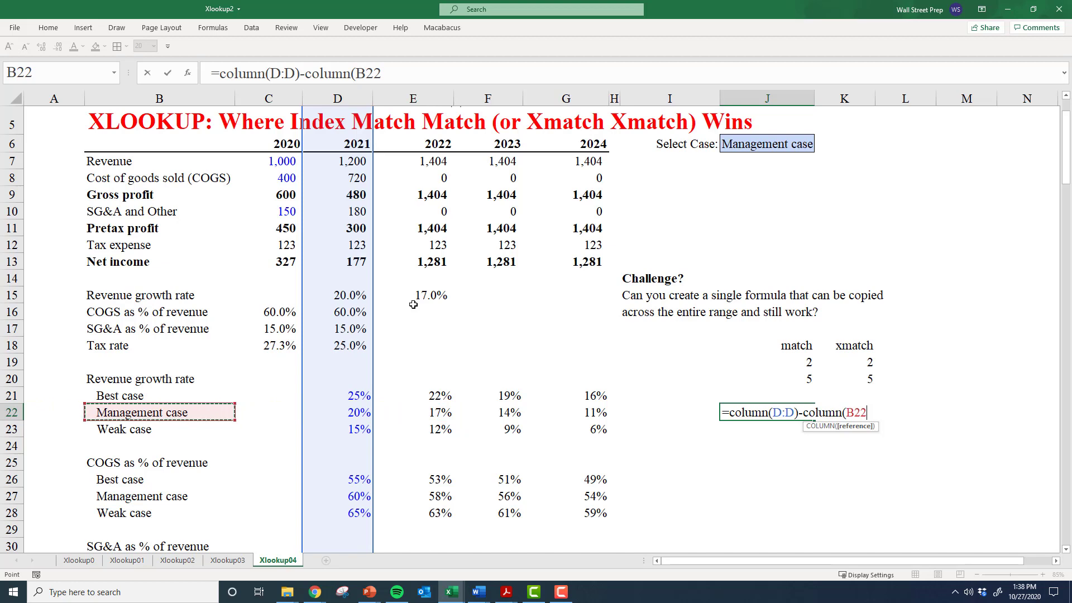
key("Left")
key("ctrl+space")
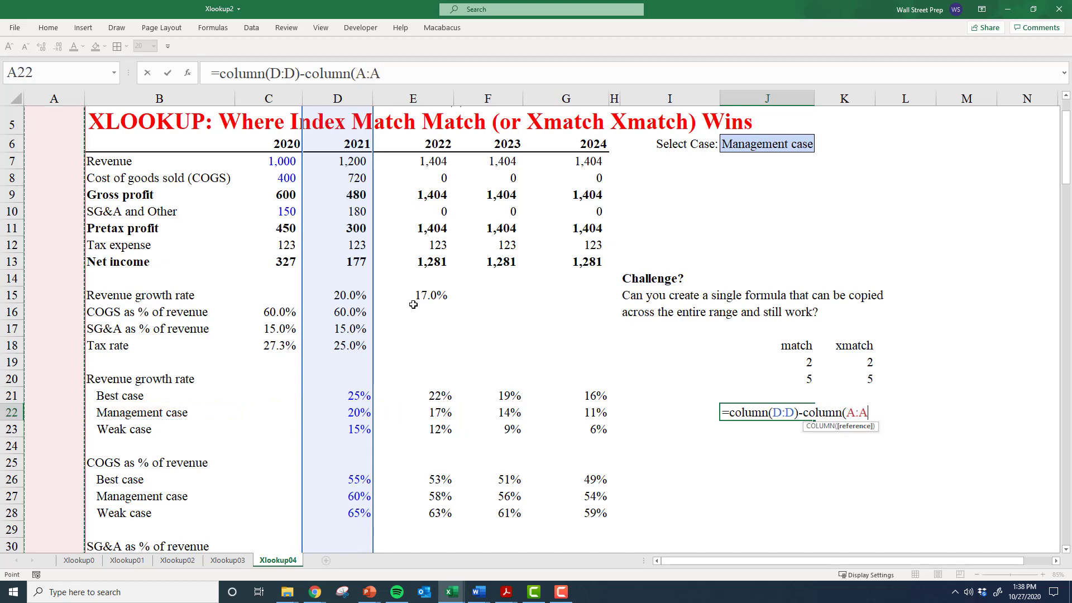
key("F4")
type(")")
key("ctrl+Return")
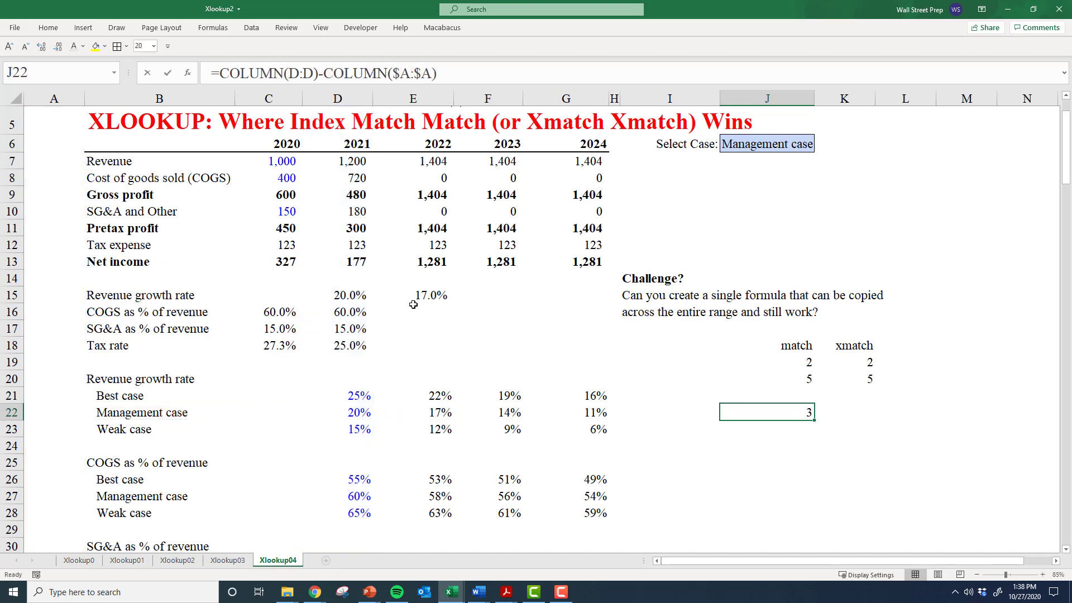
Review the COLUMN formula in J22 and copy it into K22.
key("F2")
key("Escape")
key("Right")
key("Left")
key("F2")
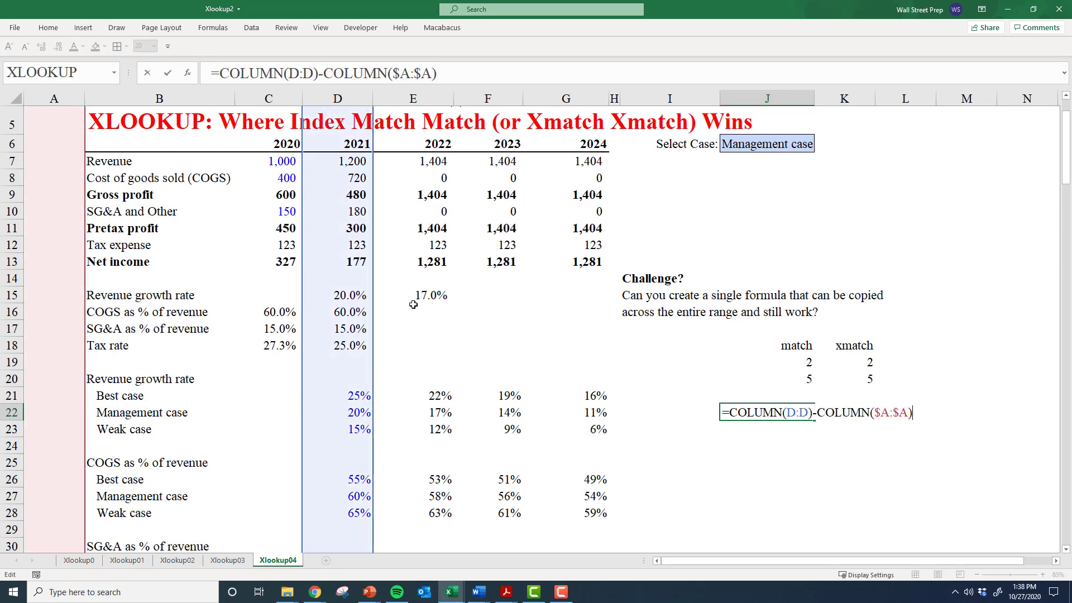
key("Escape")
key("ctrl+c")
key("Right")
key("ctrl+v")
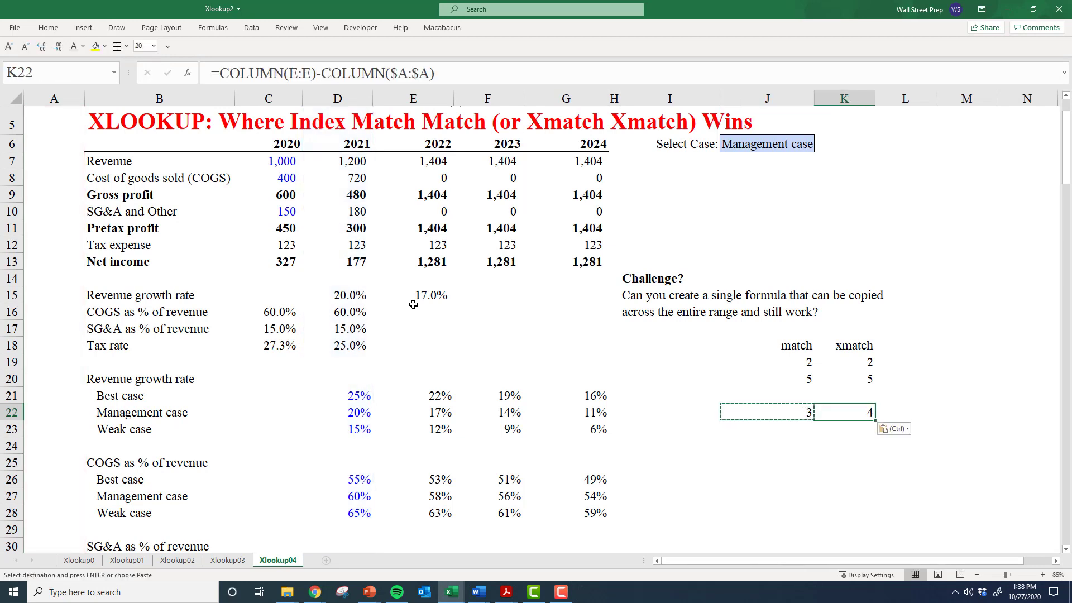
Copy the COLUMN formula from K22 into L22.
key("ctrl+c")
key("Right")
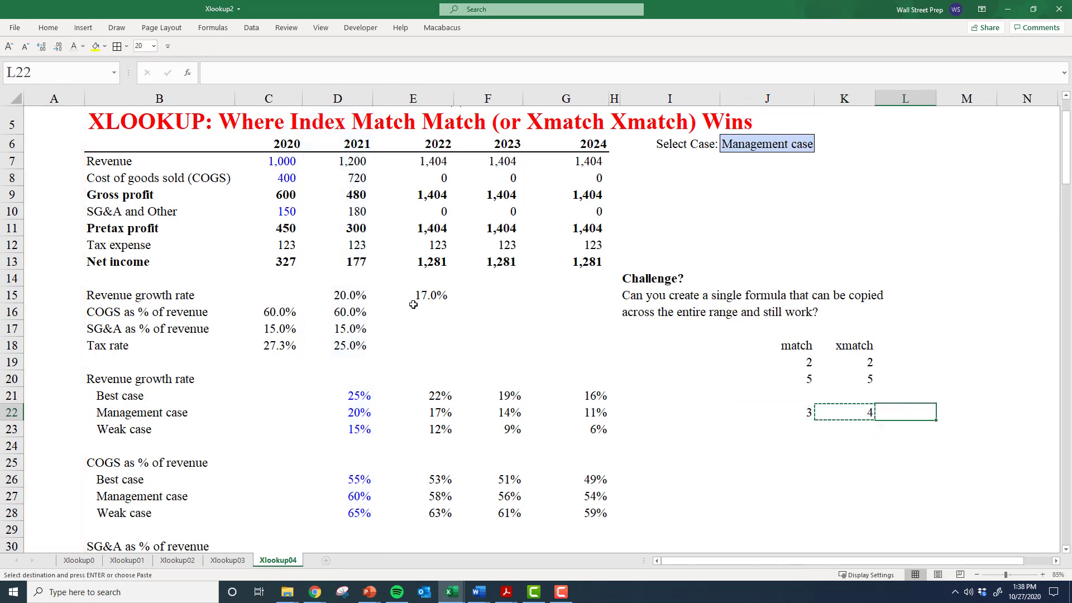
key("ctrl+v")
key("Escape")
key("Left")
key("Left")
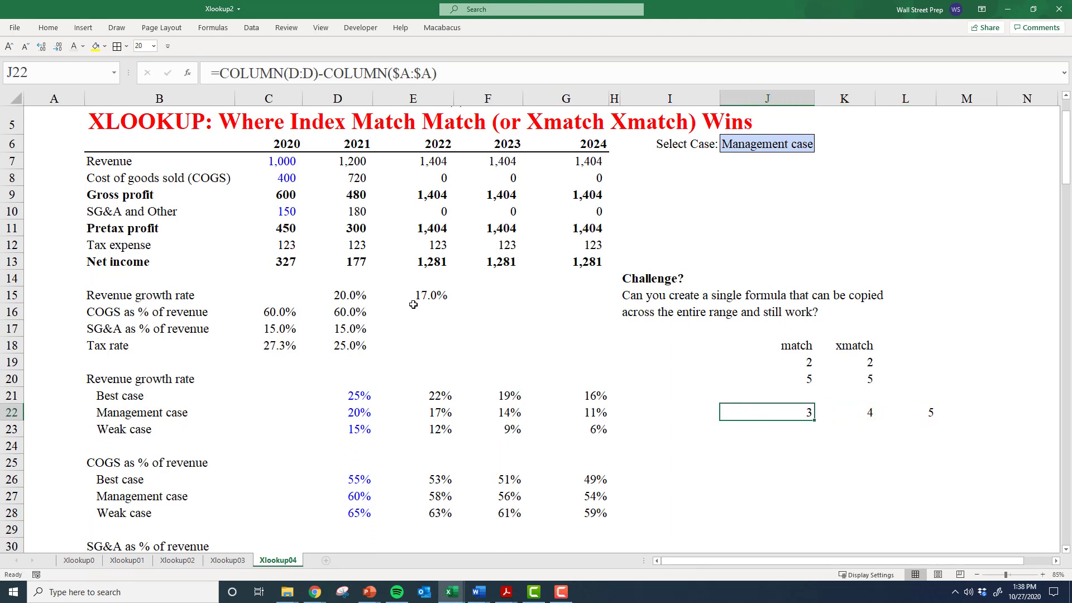
key("Up")
key("Up")
key("Up")
key("Up")
key("Up")
key("Up")
key("Up")
key("Left")
key("Up")
key("Up")
key("Up")
key("Up")
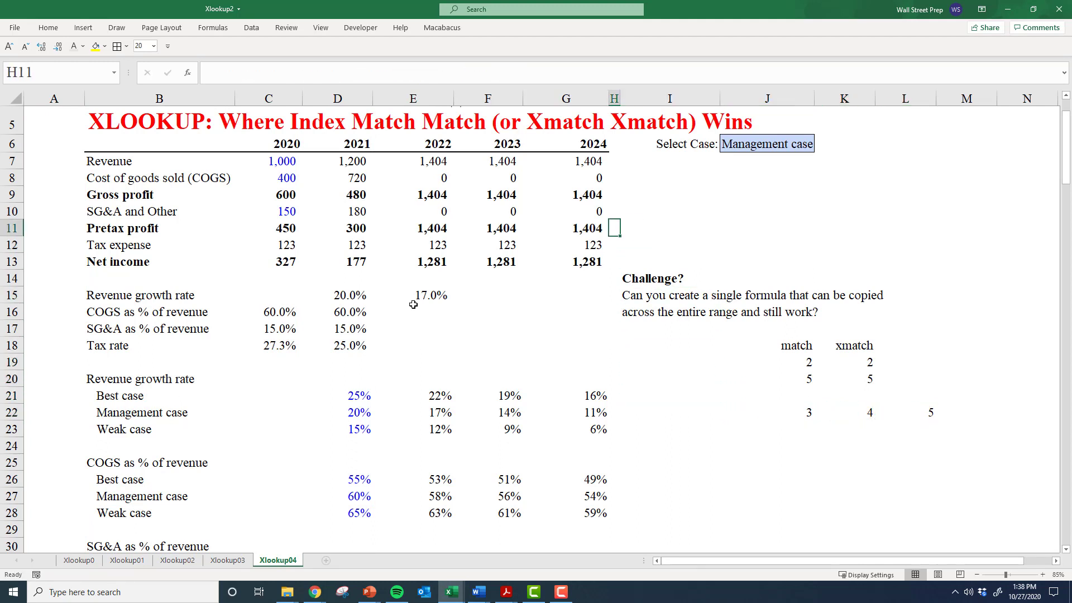
key("Left")
key("Left")
key("Left")
key("Up")
key("Up")
key("Right")
key("Up")
key("Down")
key("Down")
key("Down")
key("Down")
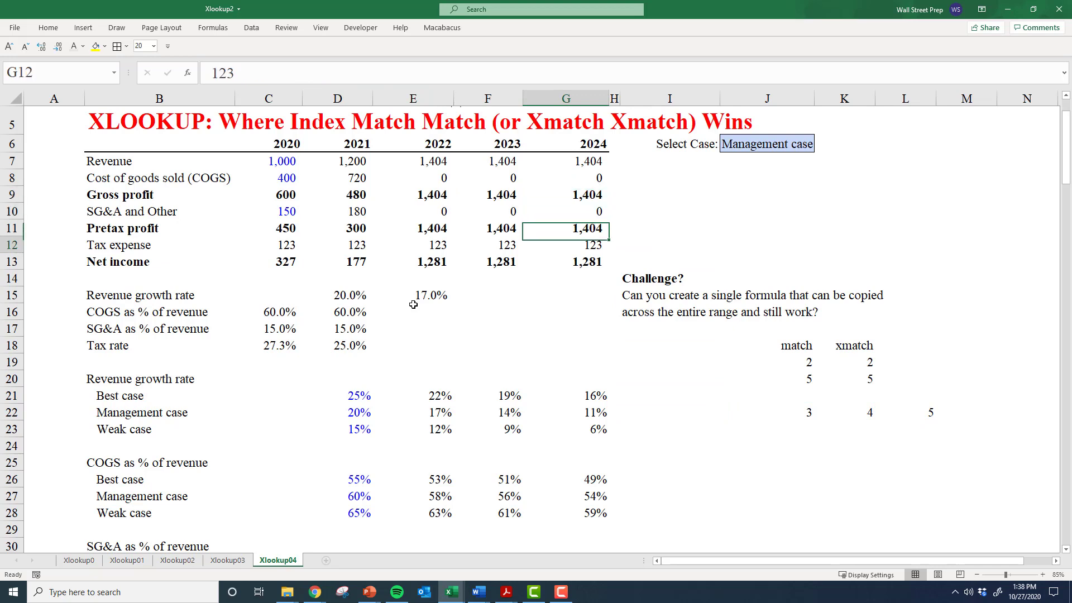
Delete the copied COLUMN formula from L22.
key("Down")
key("Down")
key("Down")
key("Down")
key("Down")
key("Down")
key("Down")
key("Down")
key("Down")
key("Down")
key("Down")
key("Down")
key("Right")
key("Right")
key("Right")
key("Right")
key("Right")
key("Up")
key("Up")
key("Delete")
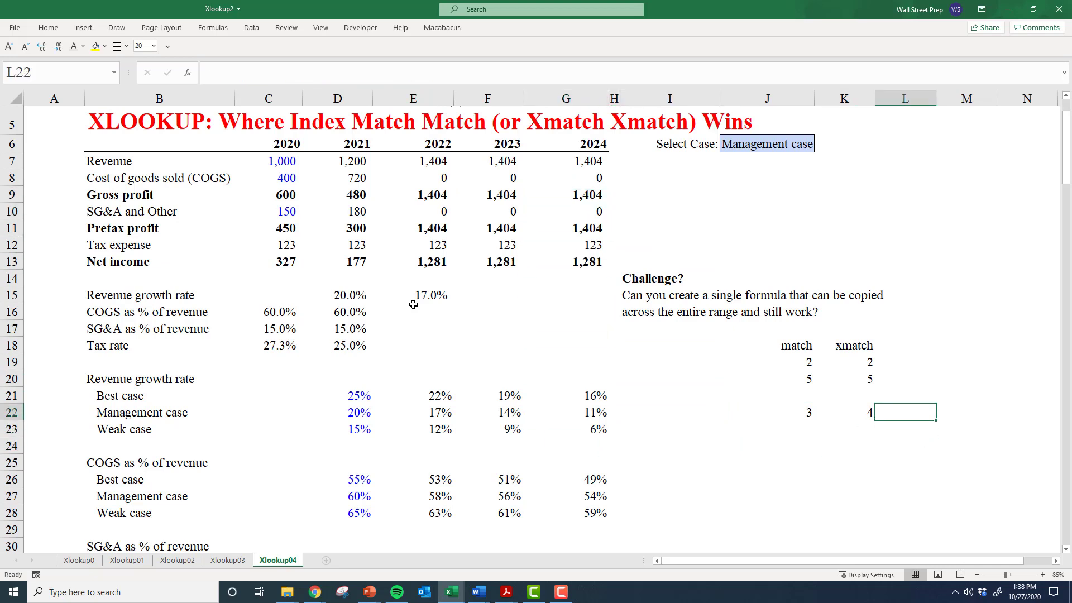
Examine the range, row and column arguments of the INDEX formula in D15.
key("Left")
key("Left")
key("Up")
key("Left")
key("Left")
key("Left")
key("Up")
key("Left")
key("Left")
key("Up")
key("Up")
key("Up")
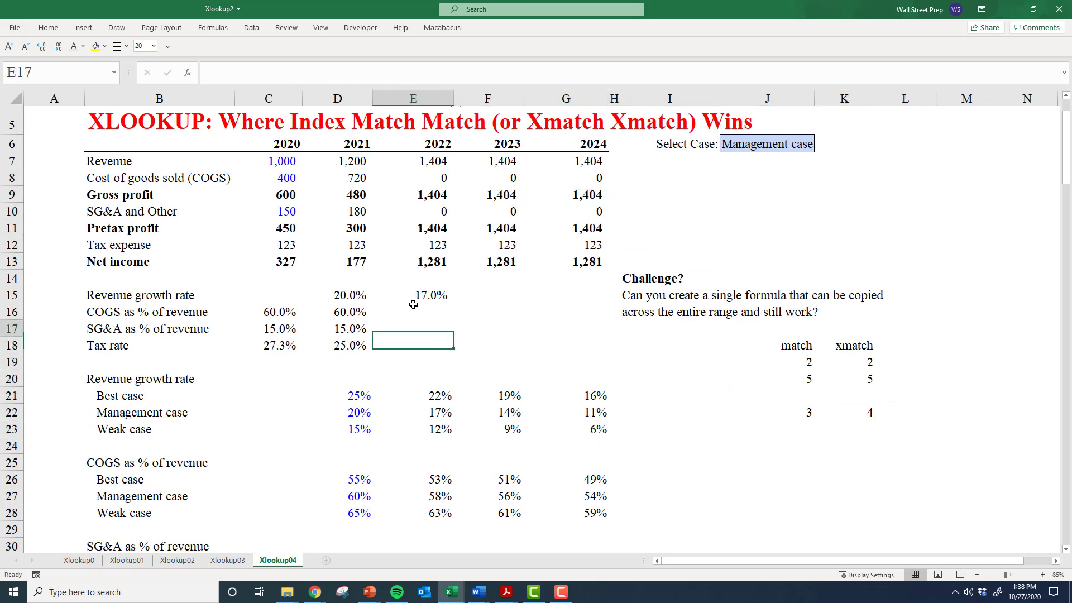
key("Left")
key("Up")
key("Up")
key("F2")
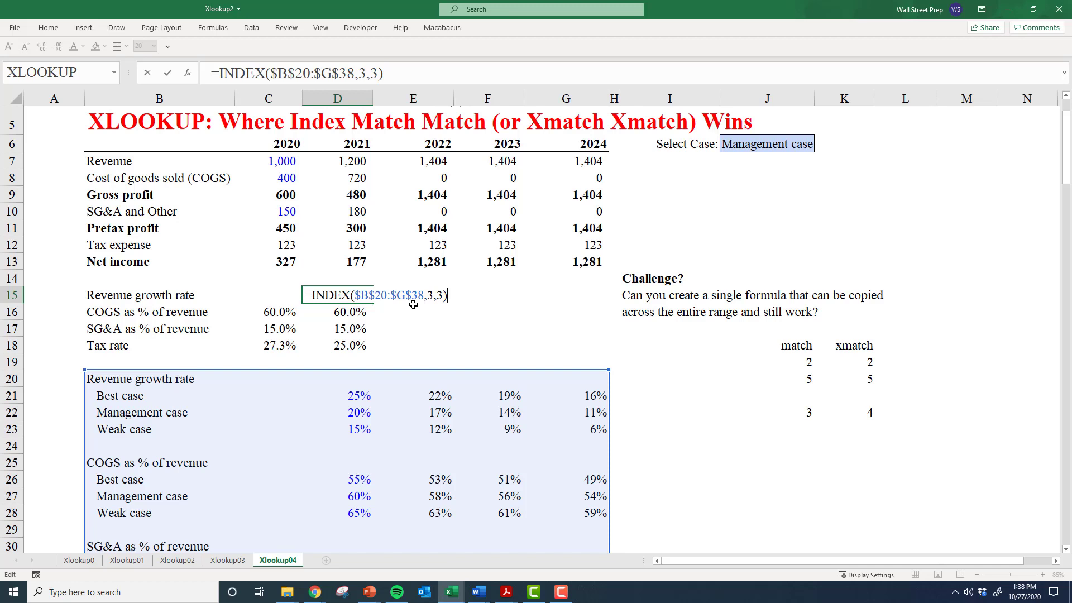
key("Escape")
key("F2")
key("Escape")
Examine the MATCH formulas in the match helper cells J19 and J20.
key("Right")
key("Right")
key("Right")
key("Right")
key("Right")
key("Down")
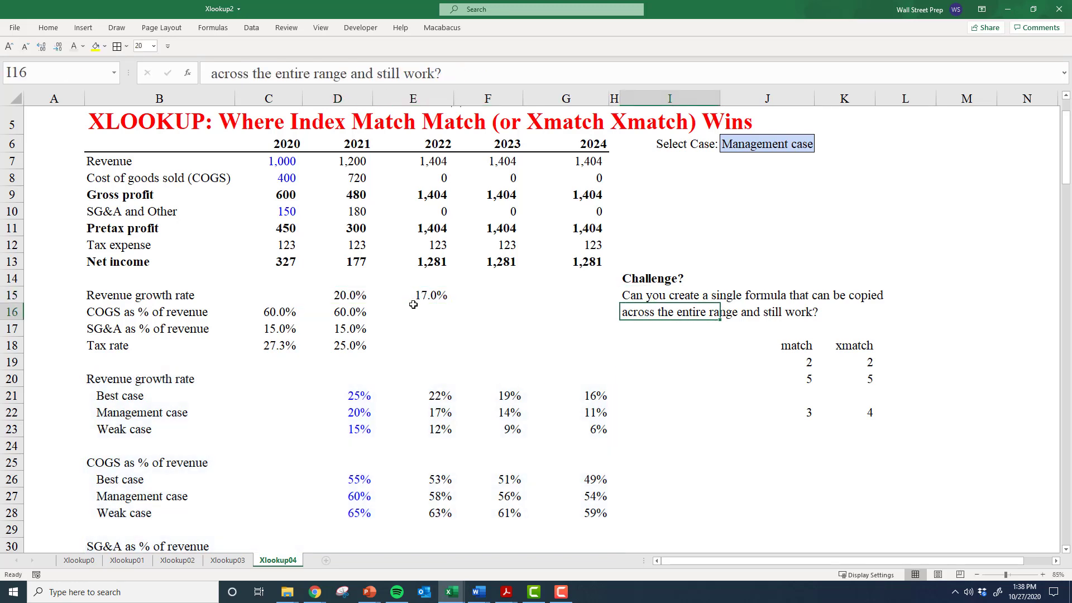
key("Down")
key("Right")
key("Right")
key("Left")
key("Down")
key("Down")
key("F2")
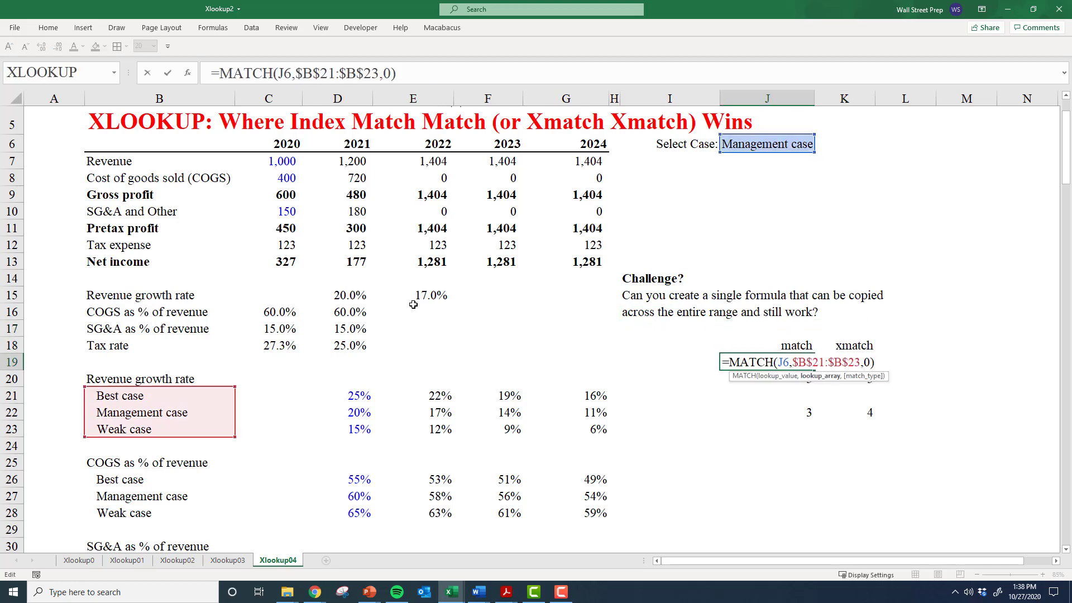
key("Escape")
key("F2")
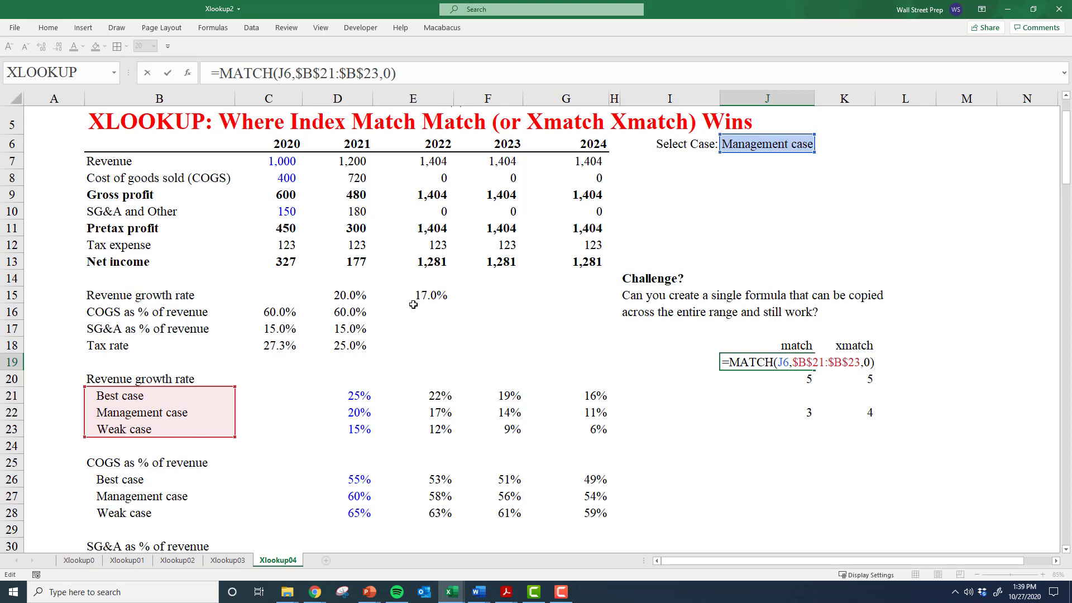
key("Escape")
key("Down")
key("F2")
key("Escape")
Make the J6 lookup value absolute in J19's MATCH formula, giving =MATCH($J$6,$B$21:$B$23,0).
key("Up")
key("F2")
key("Left")
key("Left")
key("Left")
key("Left")
key("Left")
key("Left")
key("Left")
key("Left")
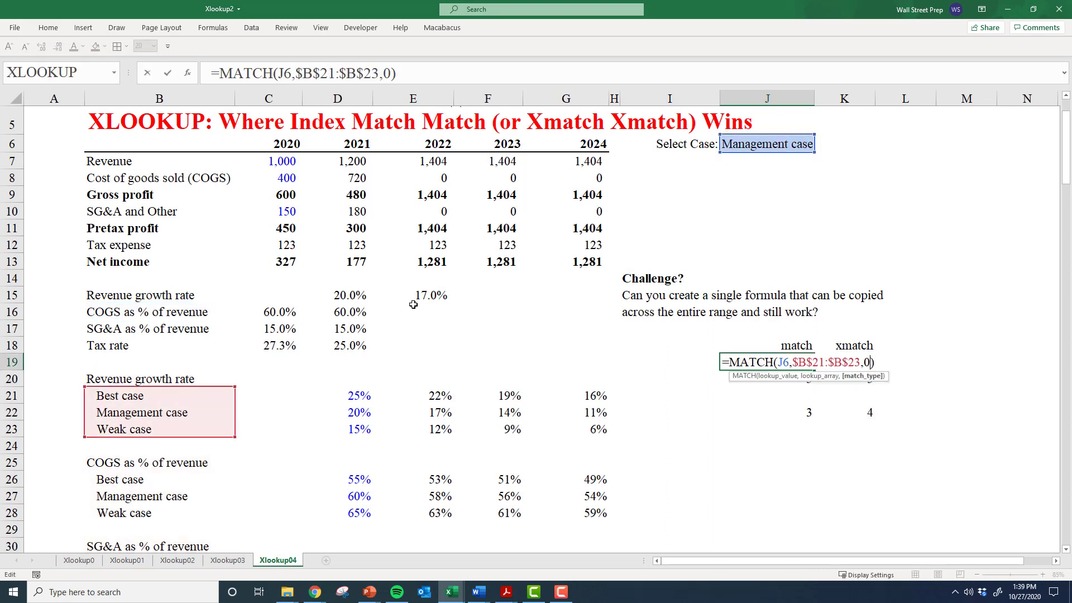
key("Left")
key("Left")
key("Left")
key("Left")
key("Left")
key("Left")
key("Left")
key("F4")
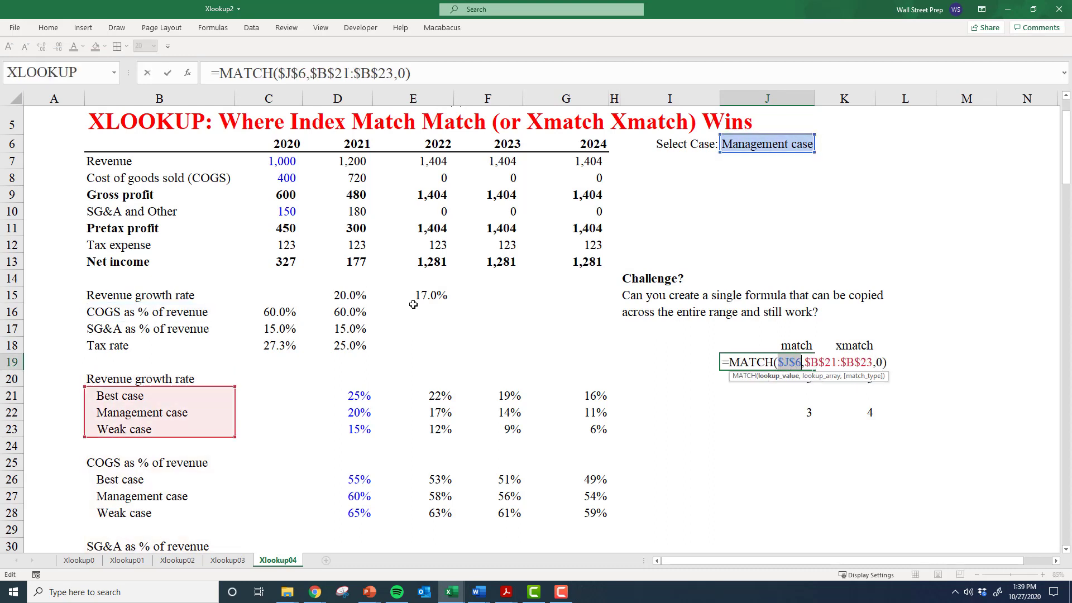
key("Tab")
Check the cell anchoring in the XMATCH formulas in K19 and K20.
key("F2")
key("Left")
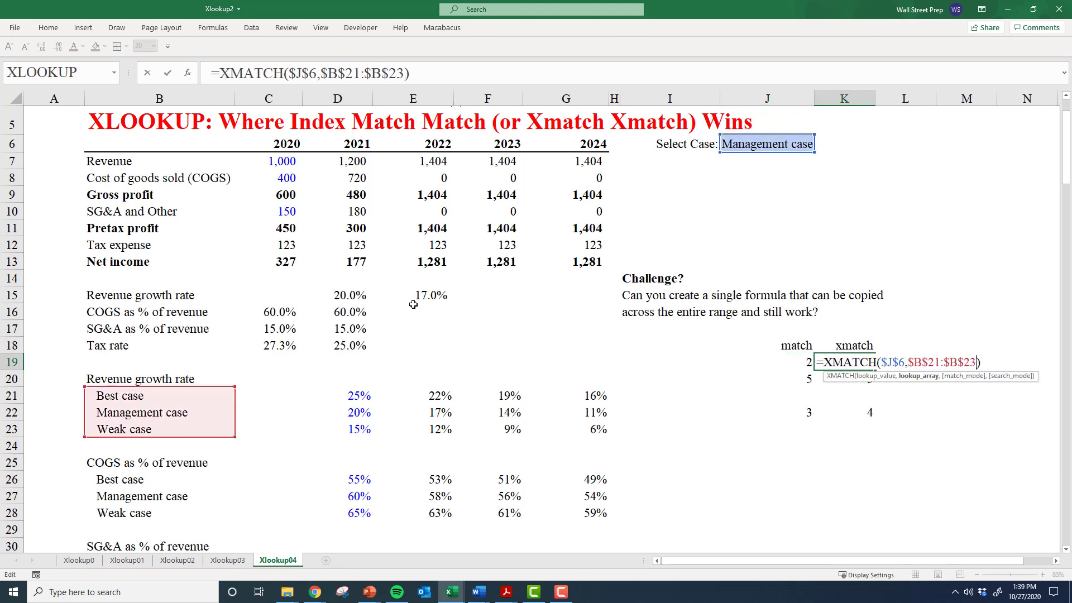
key("Return")
key("F2")
key("Left")
key("Left")
key("Left")
key("Left")
key("Left")
key("Left")
key("Left")
key("Left")
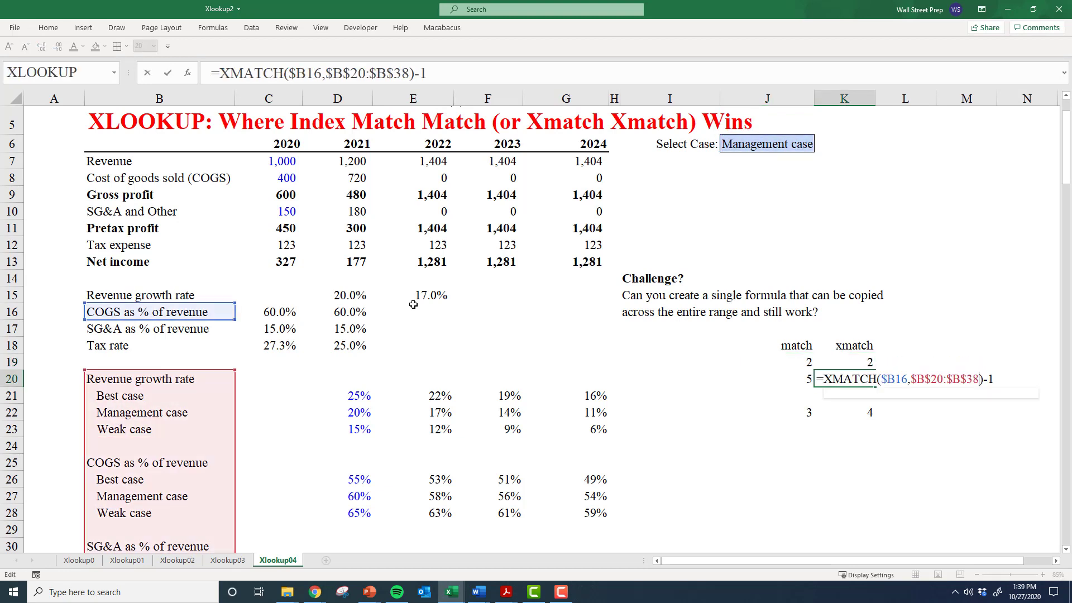
key("Escape")
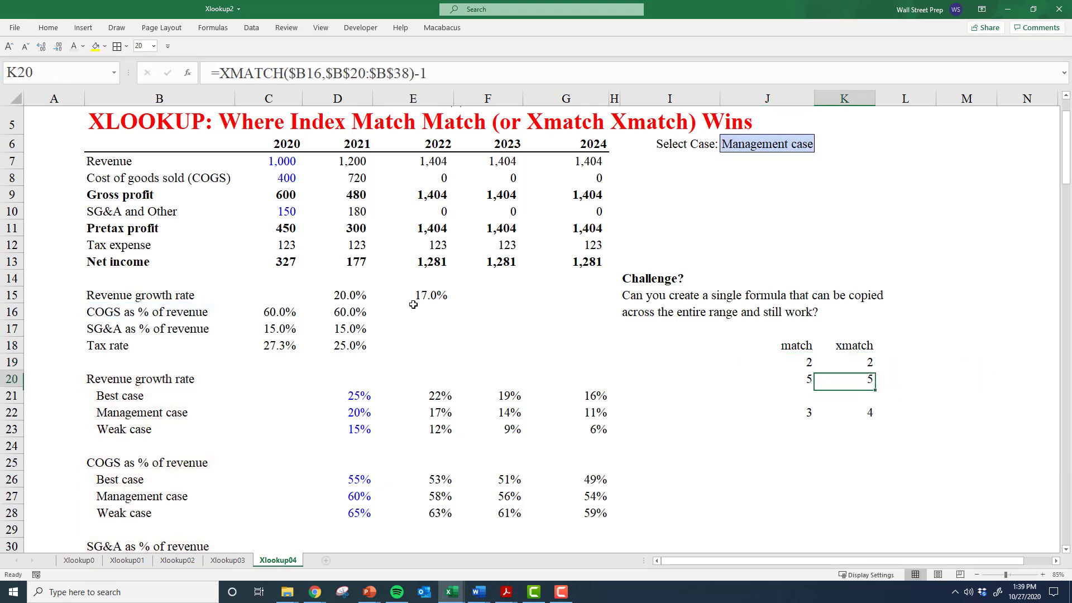
Examine the two XMATCH row formulas together with the COLUMN formula in K22.
key("Up")
key("F2")
key("Escape")
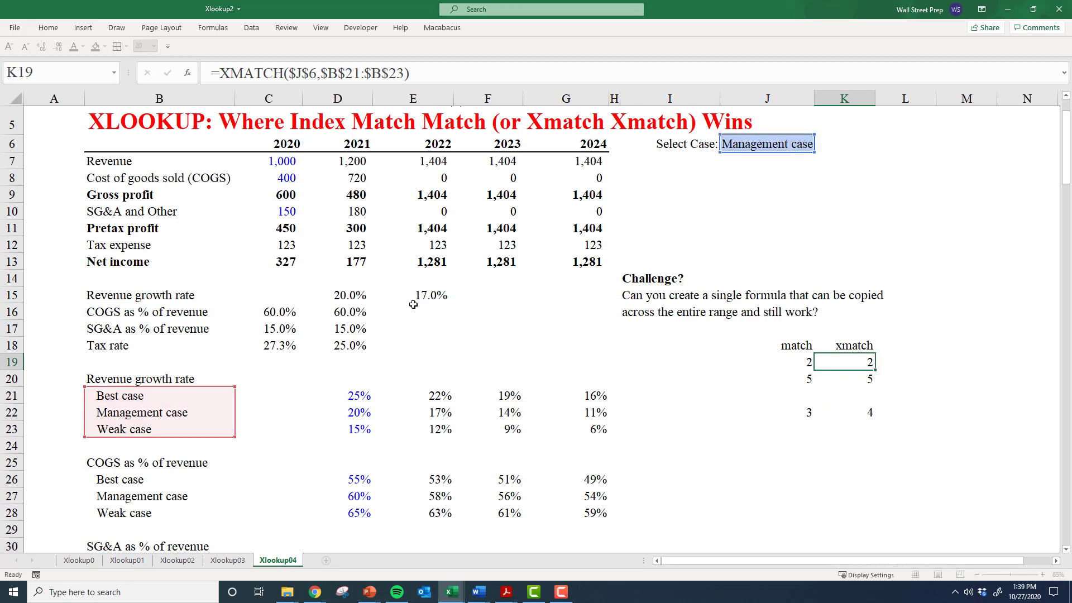
key("Down")
key("F2")
key("Escape")
key("Down")
key("Down")
key("F2")
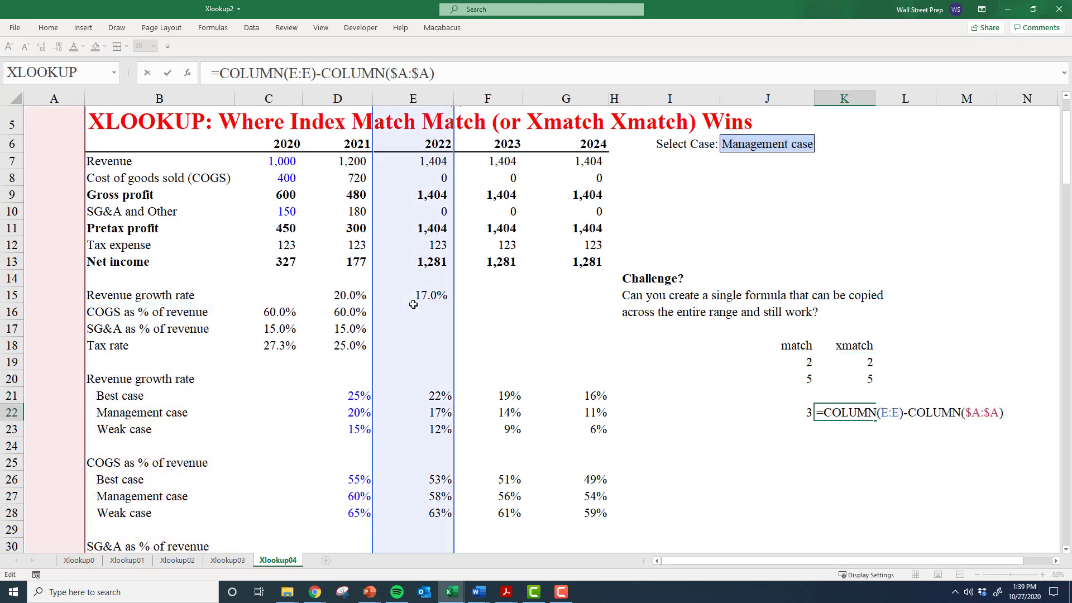
key("Escape")
key("Up")
key("Up")
key("Up")
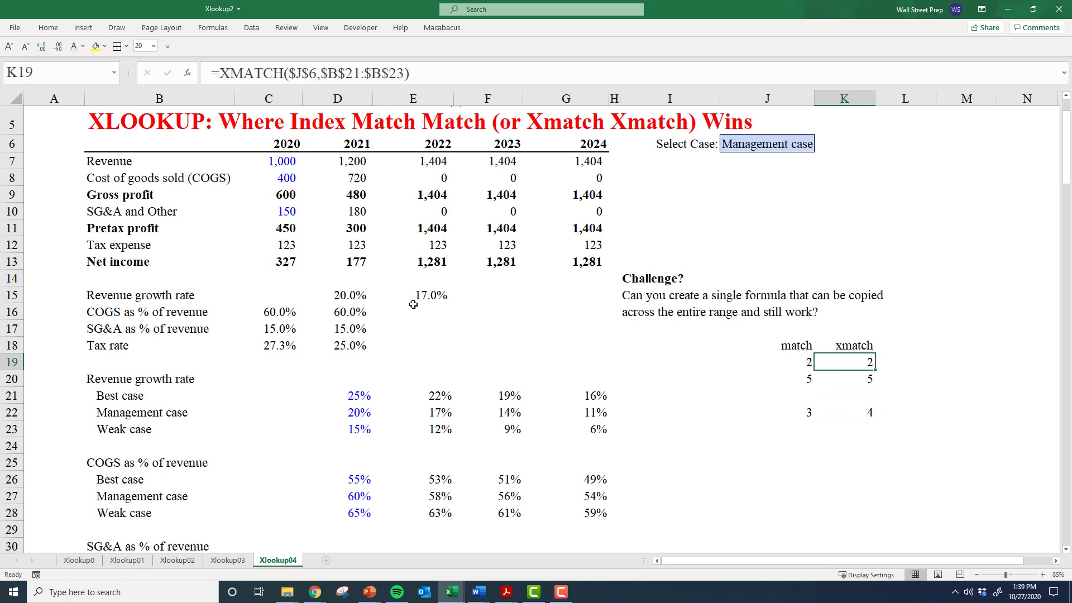
Inspect the row number argument of the INDEX formula in D15.
key("Left")
key("Left")
key("Left")
key("Left")
key("Left")
key("Up")
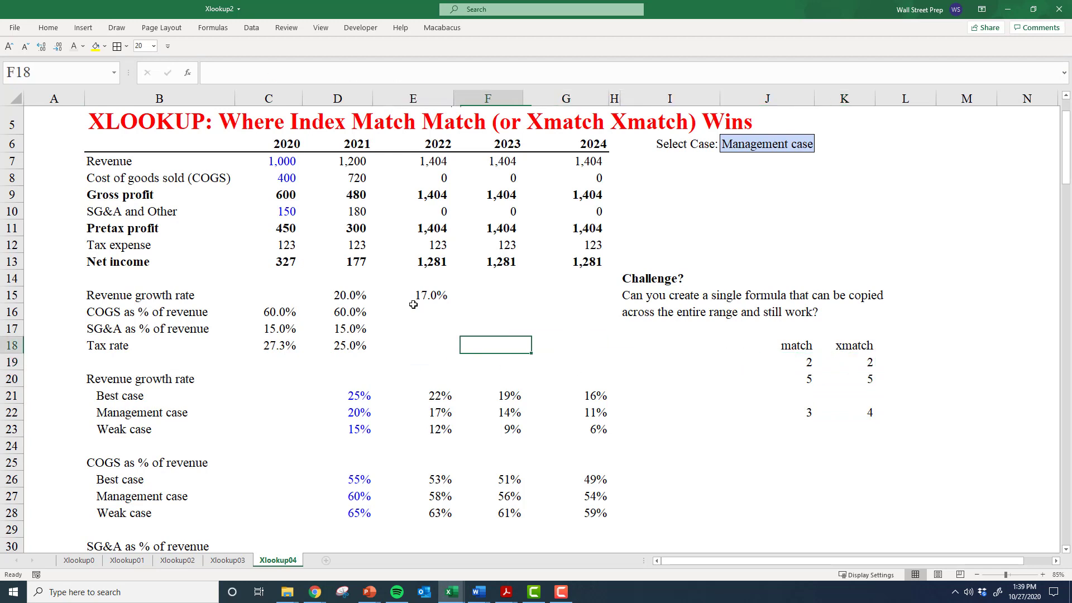
key("Up")
key("Left")
key("Left")
key("Up")
key("Up")
key("F2")
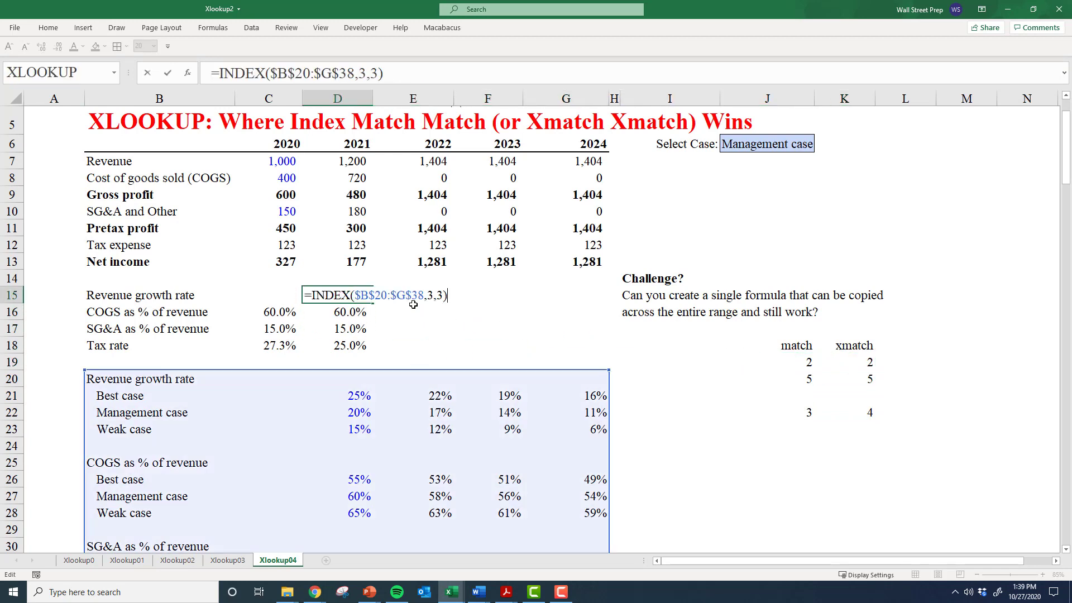
key("Left")
key("Left")
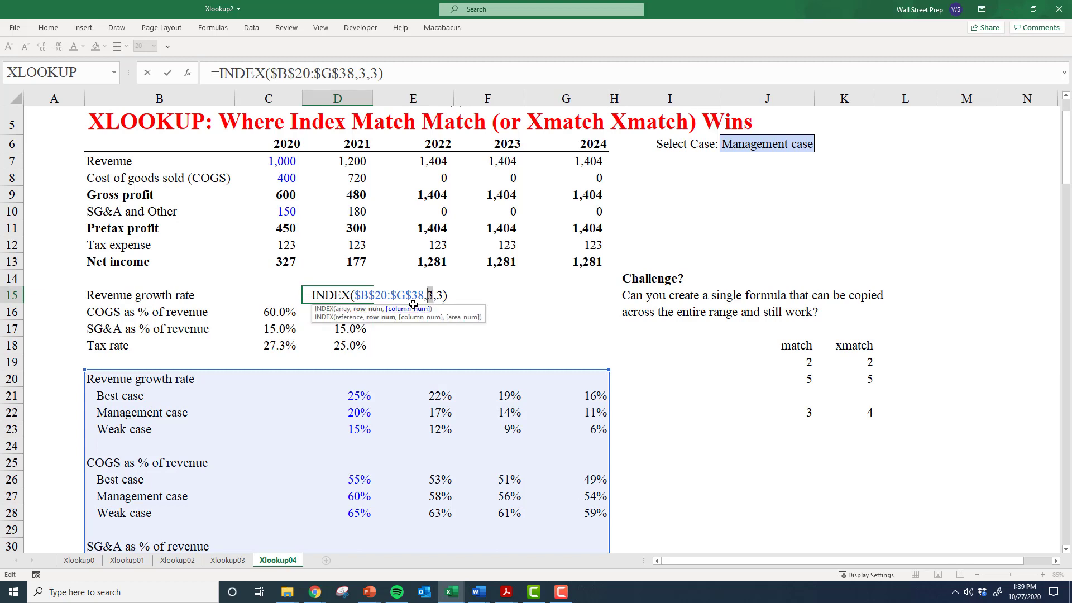
key("Escape")
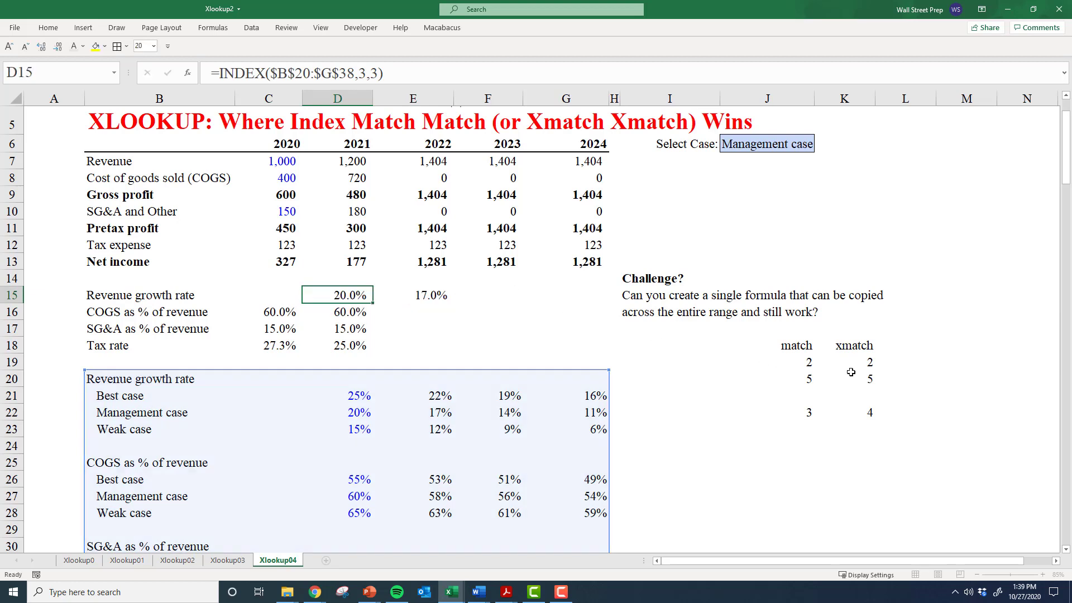
Review the XMATCH formulas in K19 and K20 as the two parts of the row number.
left_click(848, 363)
key("F2")
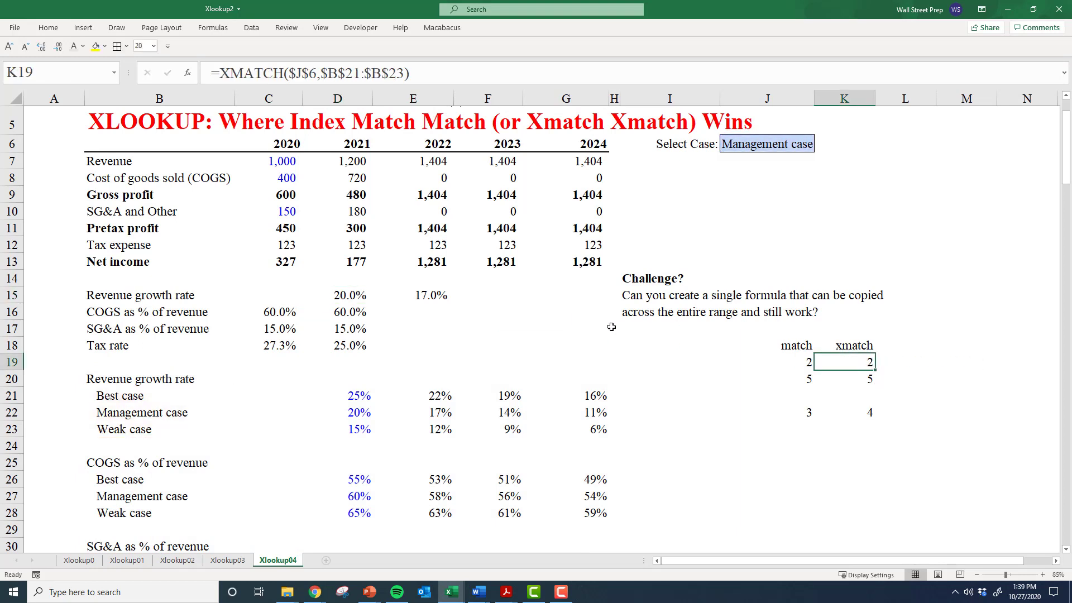
key("Return")
key("F2")
key("Escape")
key("Left")
key("Up")
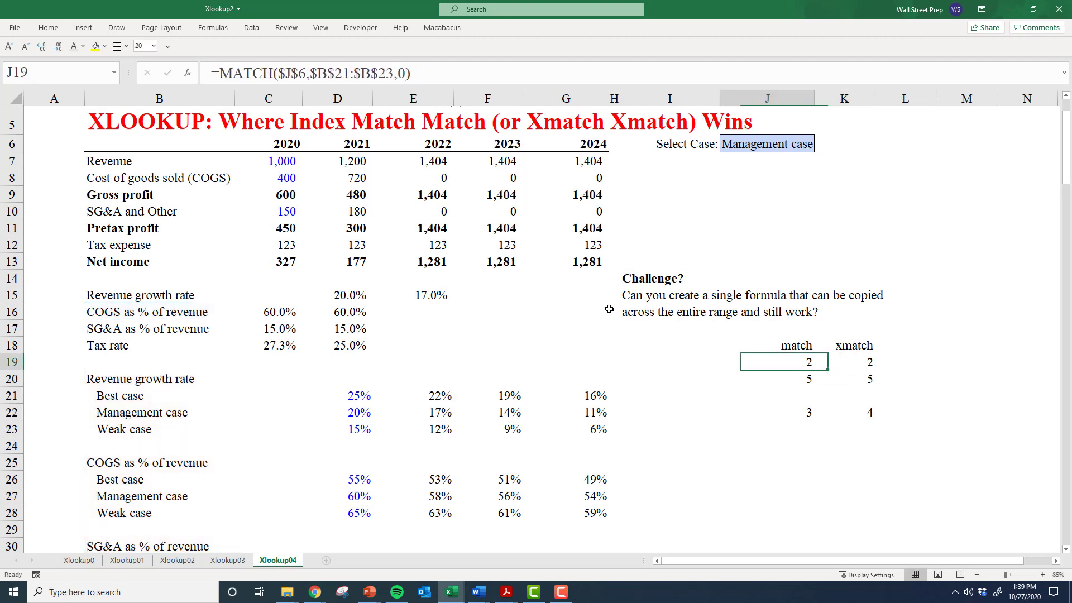
Set the row number argument of D16's INDEX formula to the placeholder sum 1+1.
key("Left")
key("Left")
key("Left")
key("Left")
key("Left")
key("Down")
key("Down")
key("Left")
key("Up")
key("F2")
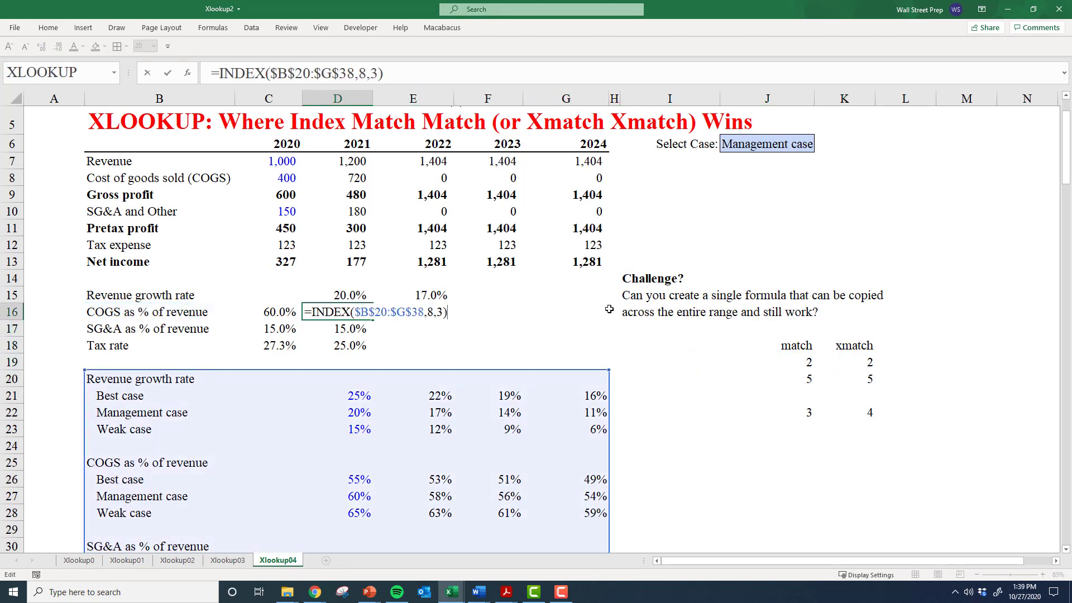
key("Left")
key("Left")
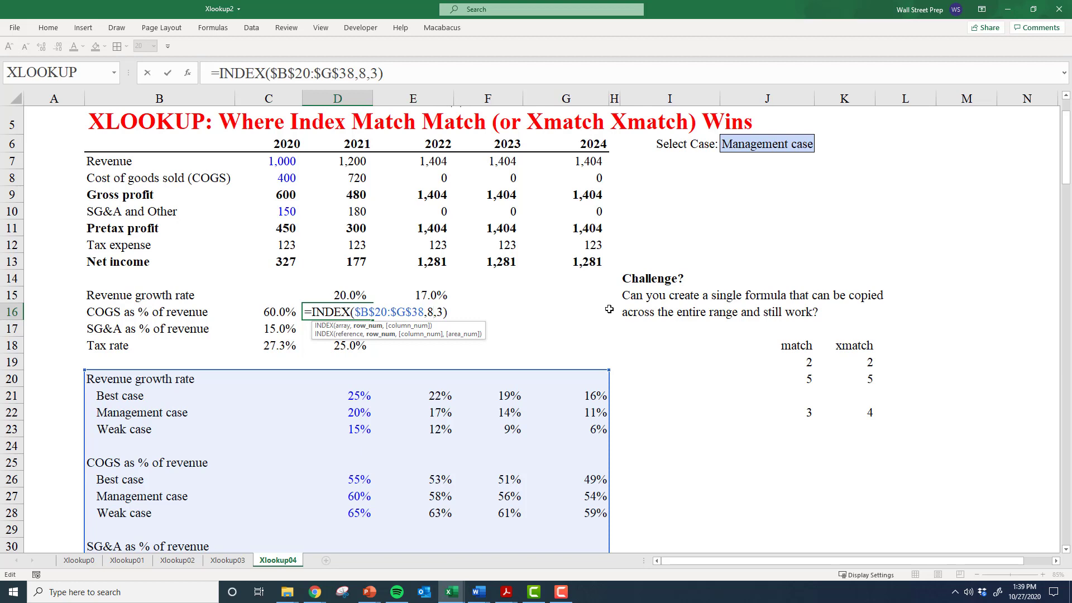
key("Delete")
type("1")
type("+1")
key("ctrl+Return")
Copy the case-lookup expression XMATCH($J$6,$B$21:$B$23) from K19's formula without the equals sign.
key("Right")
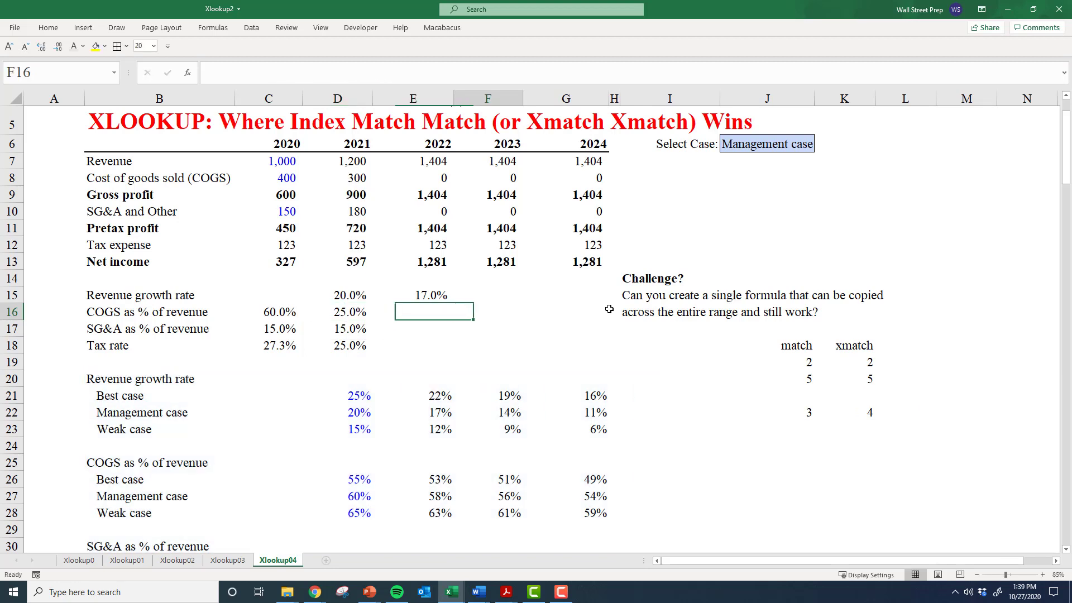
key("Right")
key("Right")
key("Right")
key("Right")
key("Right")
key("Down")
key("Right")
key("Down")
key("Down")
key("F2")
key("shift+Home")
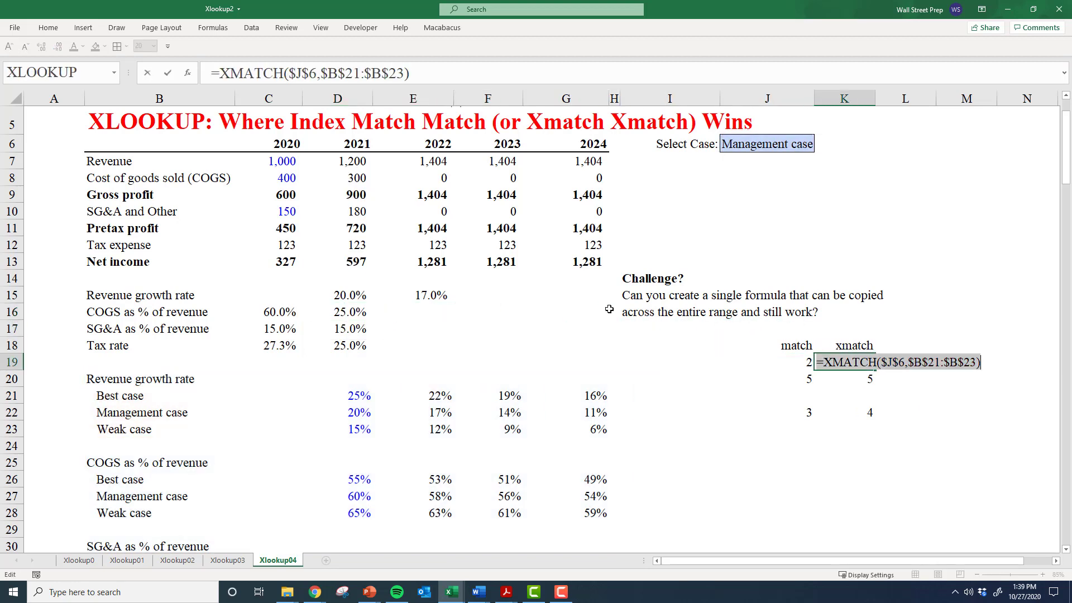
key("Home")
key("shift+End")
key("ctrl+c")
key("Escape")
Replace the second 1 in D16's row argument with the copied expression, giving =INDEX($B$20:$G$38,1+XMATCH($J$6,$B$21:$B$23),3).
key("Up")
key("Left")
key("Left")
key("Left")
key("Left")
key("Left")
key("Up")
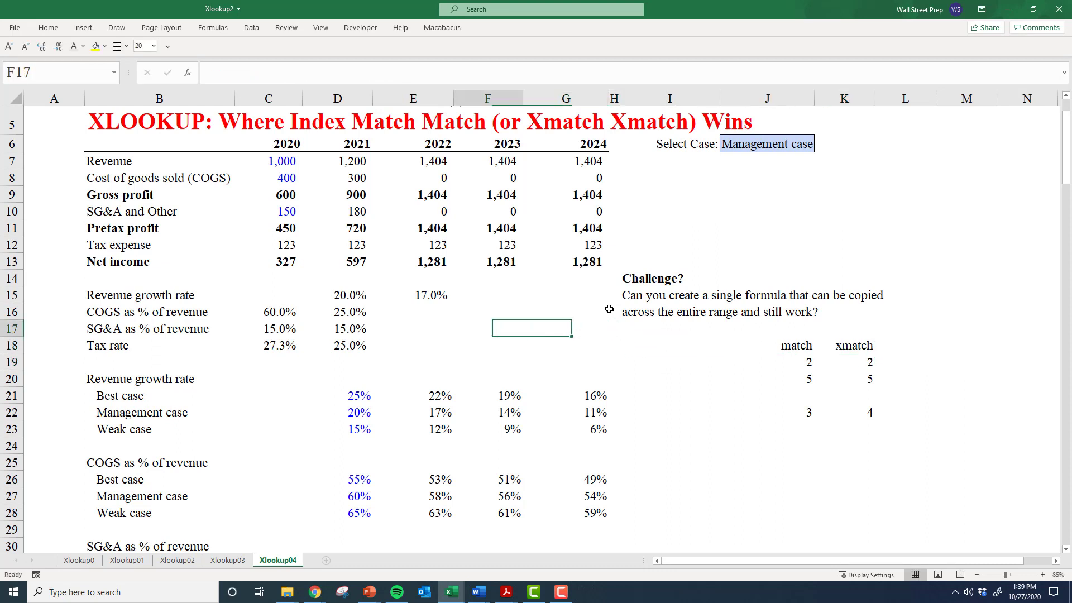
key("Left")
key("Left")
key("Up")
key("F2")
key("Left")
key("Left")
key("Left")
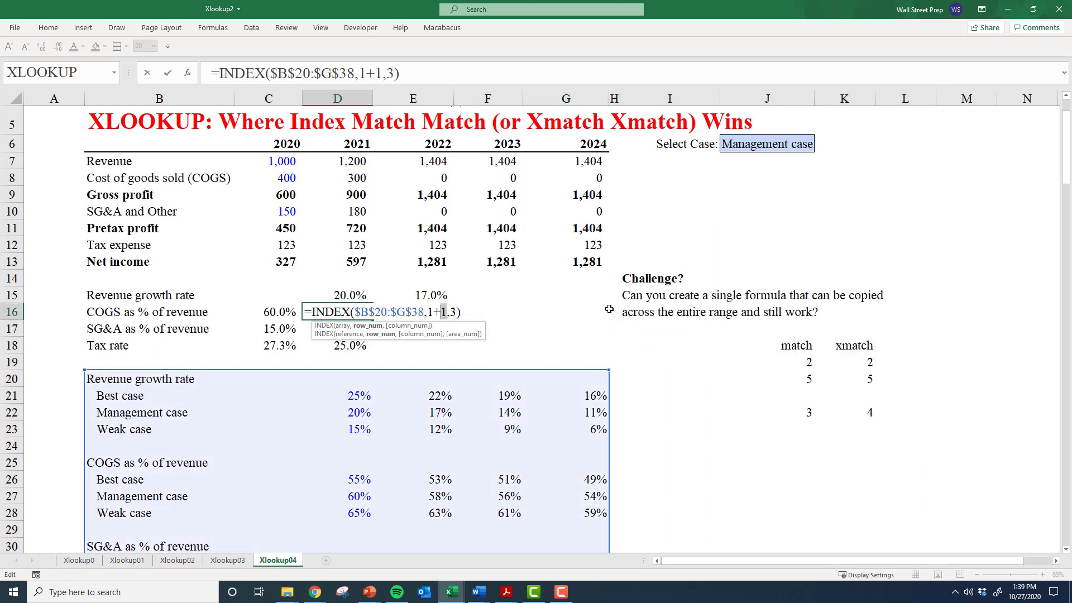
key("ctrl+v")
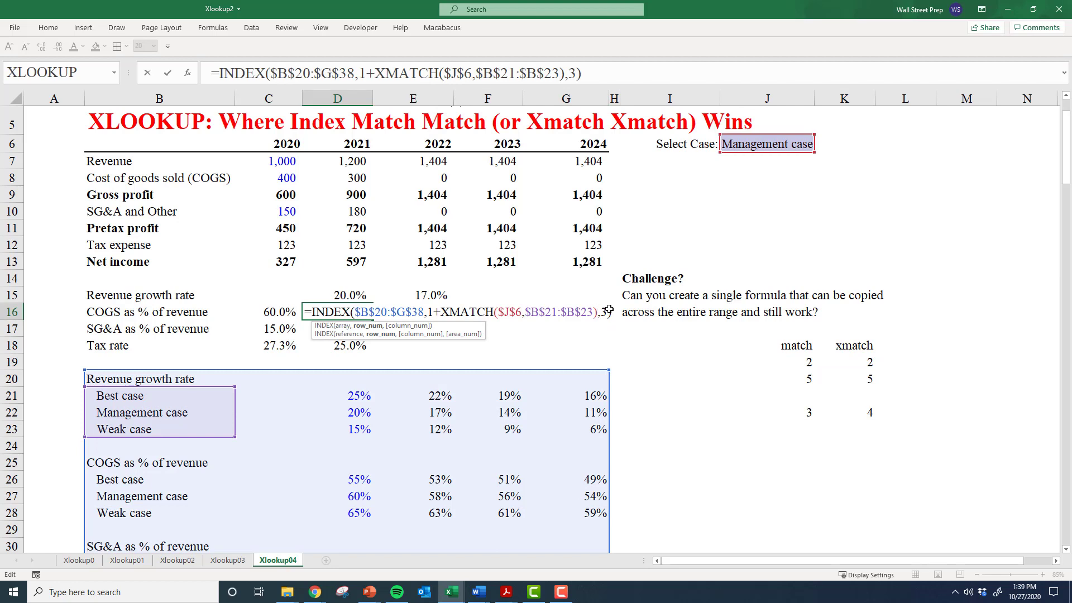
key("ctrl+Return")
Copy the row-label expression XMATCH($B16,$B$20:$B$38)-1 from K20's formula without the equals sign.
key("Right")
key("Right")
key("Right")
key("Right")
key("Right")
key("Down")
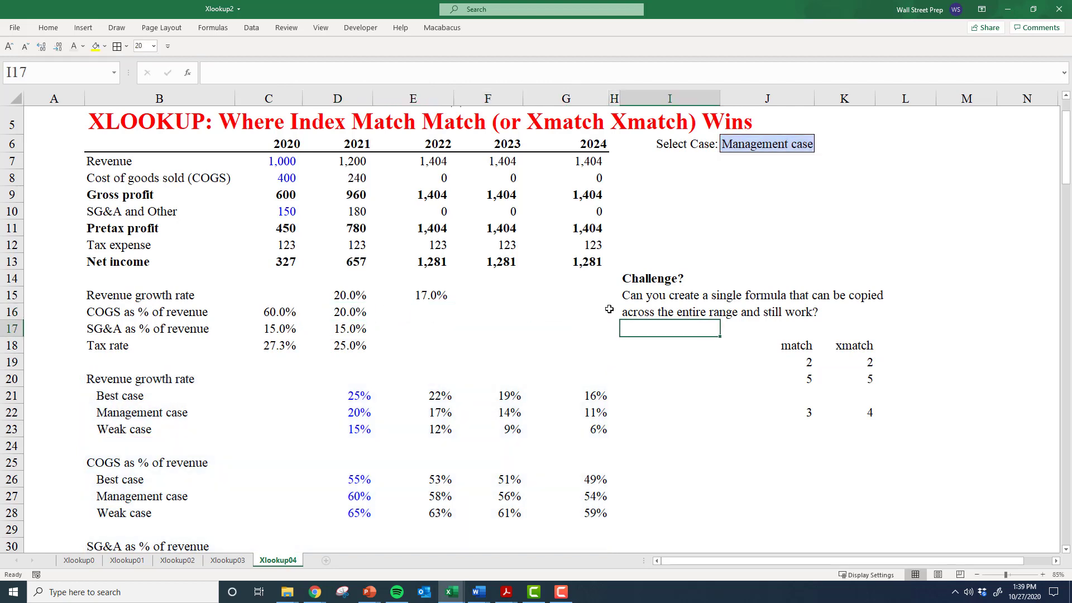
key("Right")
key("Right")
key("Down")
key("Down")
key("Down")
key("F2")
key("Left")
key("Left")
key("Left")
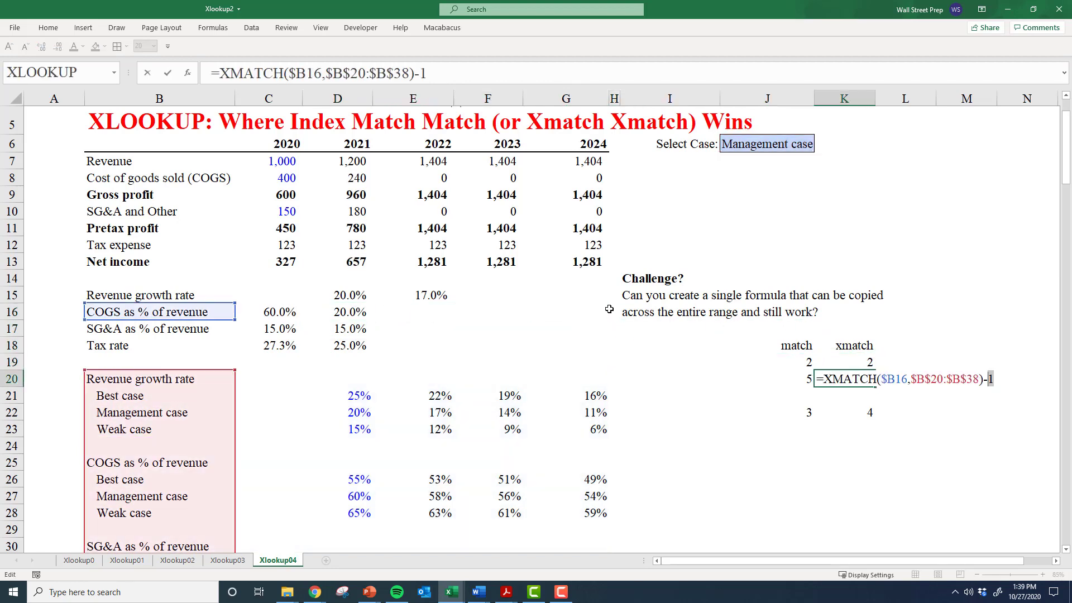
key("ctrl+shift+Left")
key("ctrl+shift+Left")
key("ctrl+shift+Left")
key("ctrl+shift+Left")
key("ctrl+shift+Left")
key("shift+Right")
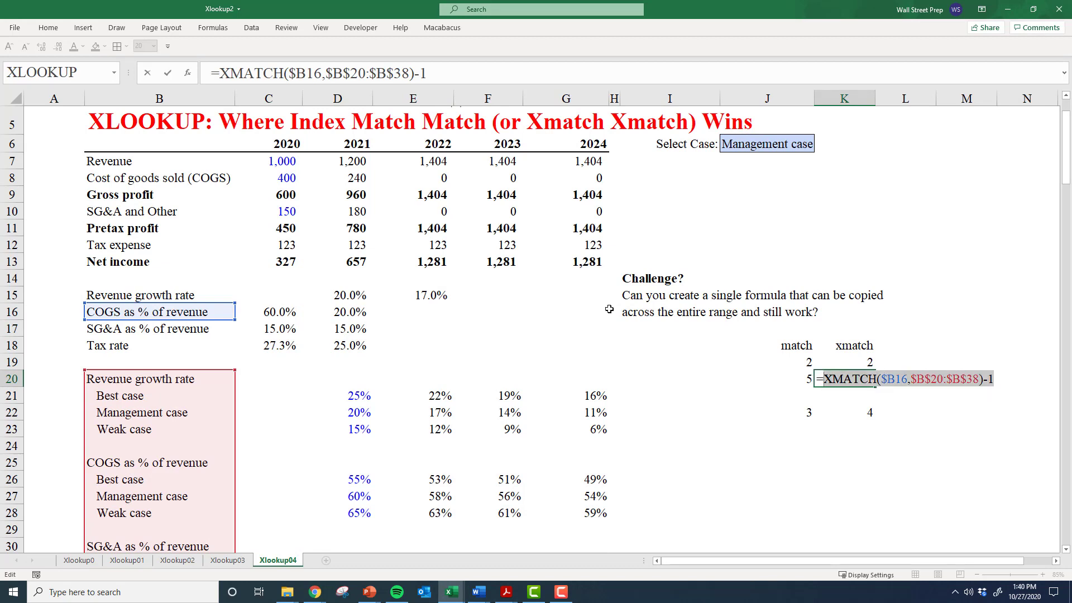
key("Escape")
Add +XMATCH($B16,$B$20:$B$38)-1 after the case lookup in the row argument of D16's INDEX formula.
key("Up")
key("Left")
key("Left")
key("Left")
key("Left")
key("Left")
key("Left")
key("Left")
key("Left")
key("Left")
key("Up")
key("Up")
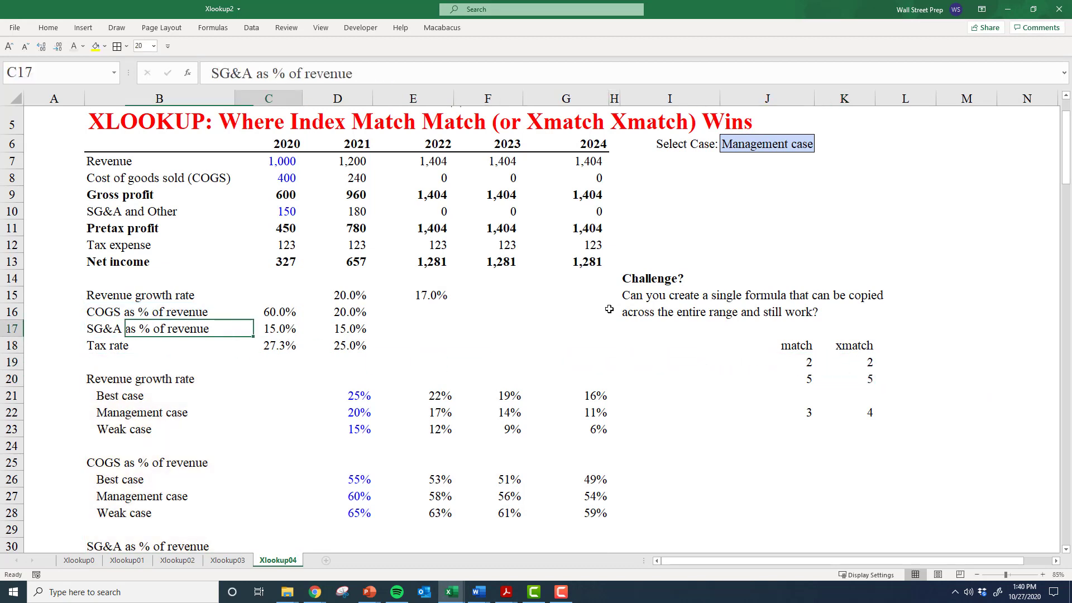
key("Right")
key("Right")
key("Up")
key("F2")
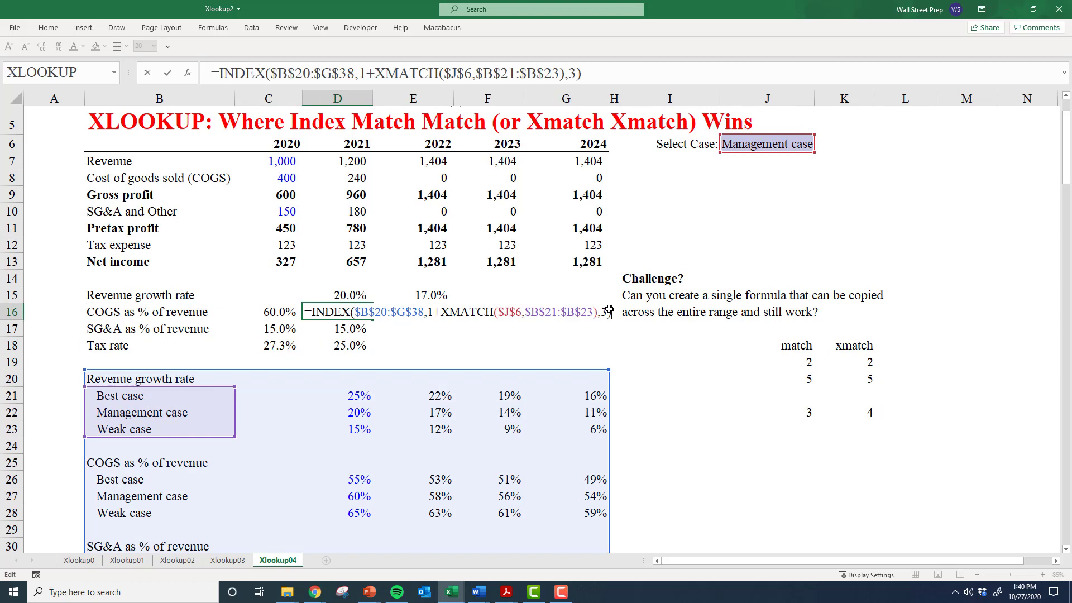
key("Left")
key("Left")
key("Left")
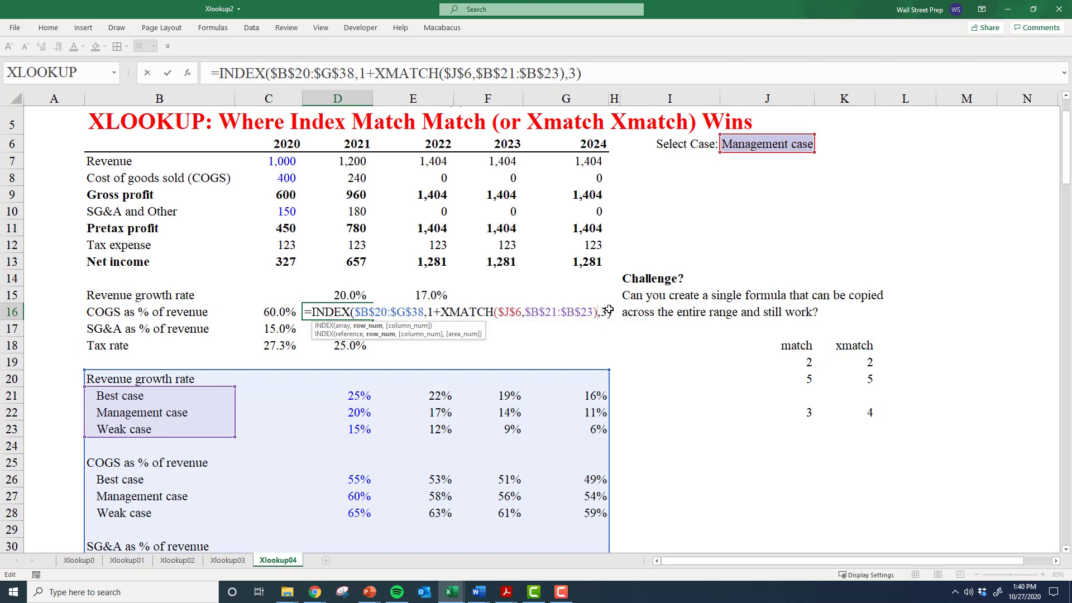
type("+XMATCH($B16,$B$20:$B$38)-1")
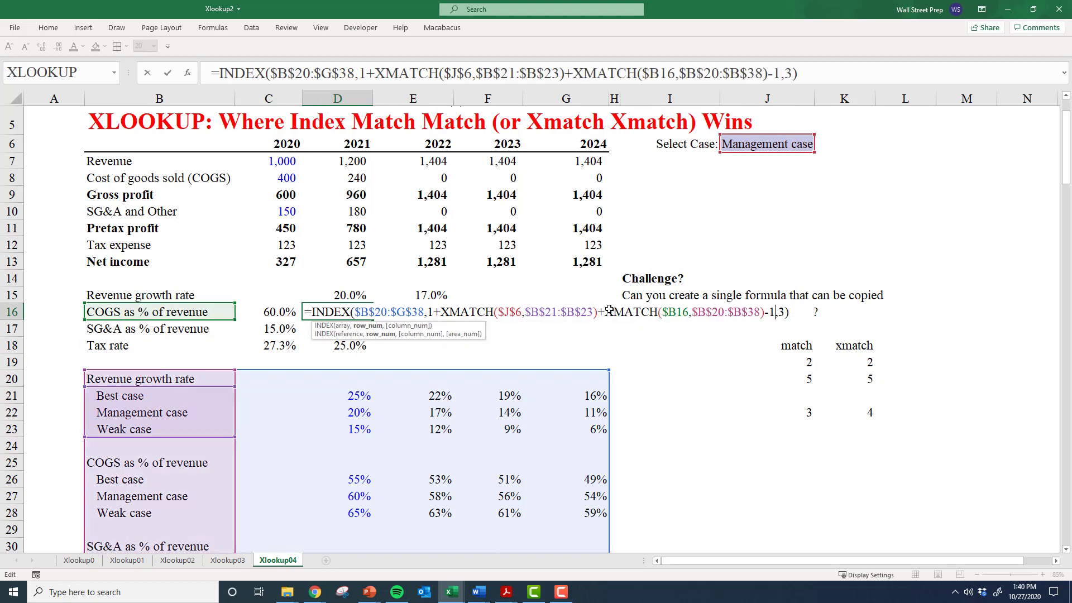
Remove the offsetting 1+ and -1 from D16's row argument, giving =INDEX($B$20:$G$38,XMATCH($J$6,$B$21:$B$23)+XMATCH($B16,$B$20:$B$38),3).
key("BackSpace")
key("BackSpace")
key("BackSpace")
key("BackSpace")
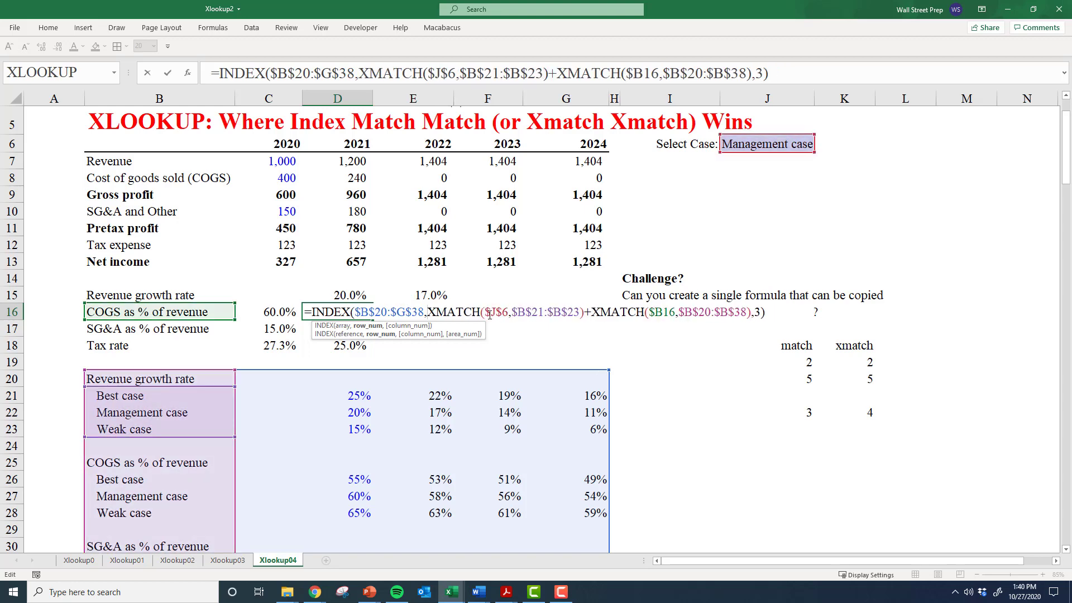
key("ctrl+Return")
key("F2")
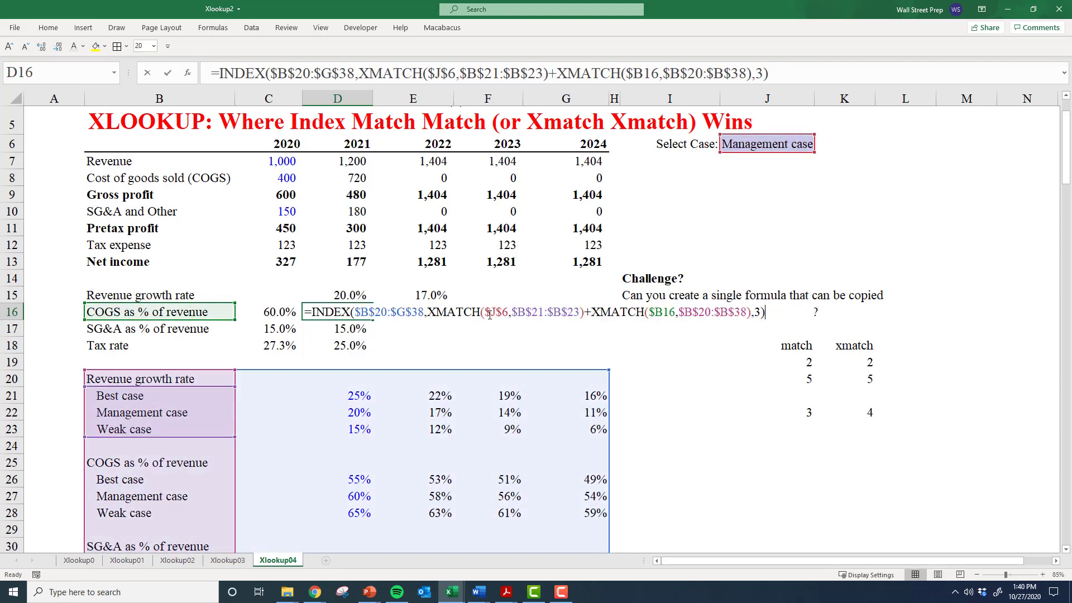
key("Escape")
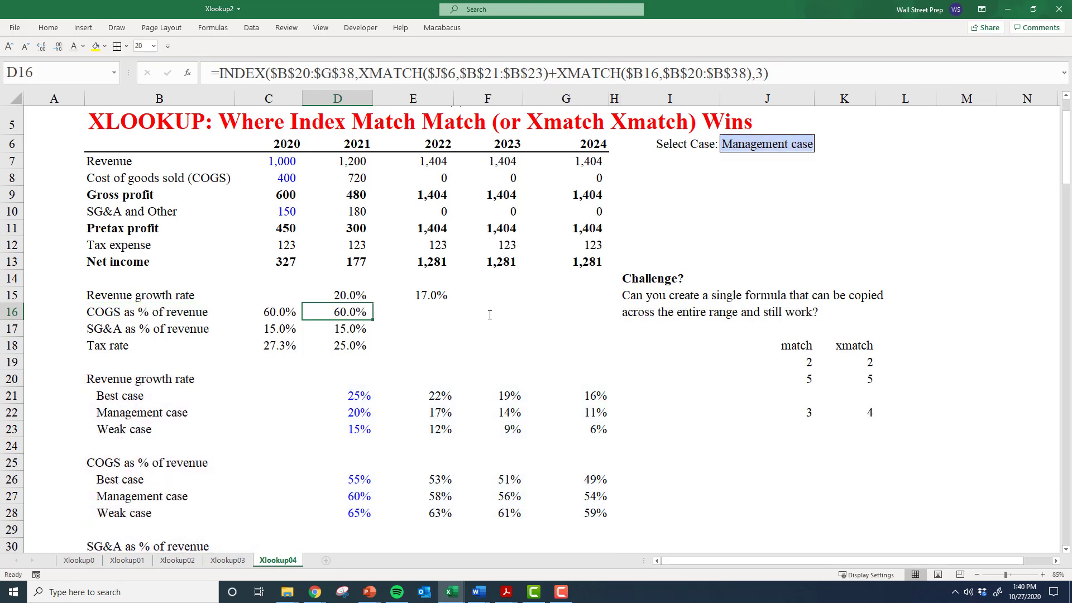
Copy D16's INDEX formula down into D17 and D18.
key("ctrl+c")
key("Down")
key("ctrl+v")
key("Down")
key("ctrl+v")
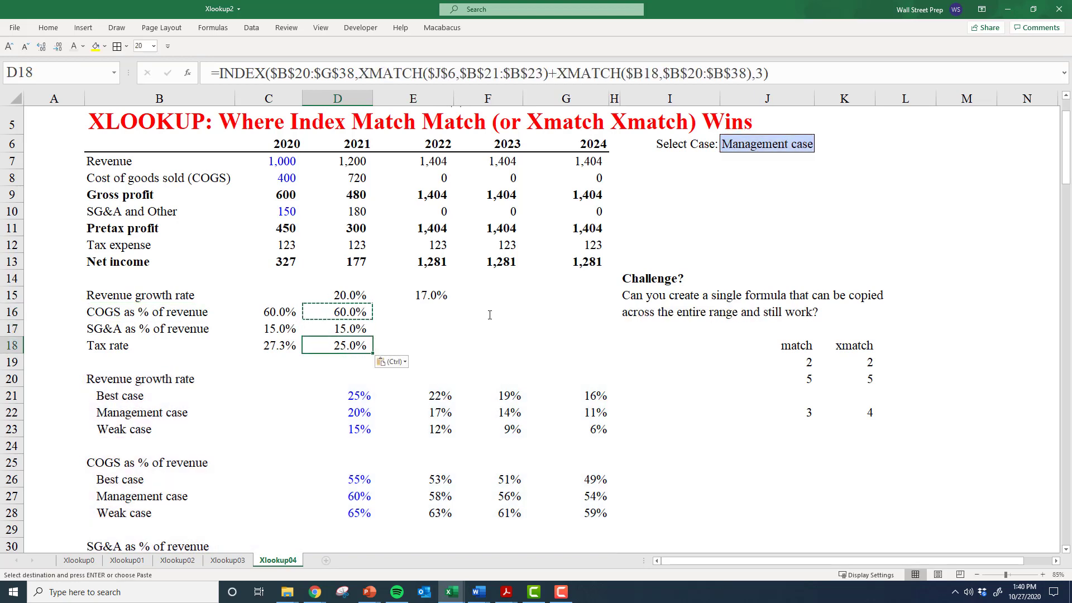
Review the INDEX formulas in D18, D17 and D16 to check their row references.
key("Escape")
key("F2")
key("Escape")
key("Up")
key("F2")
key("Escape")
key("Up")
key("F2")
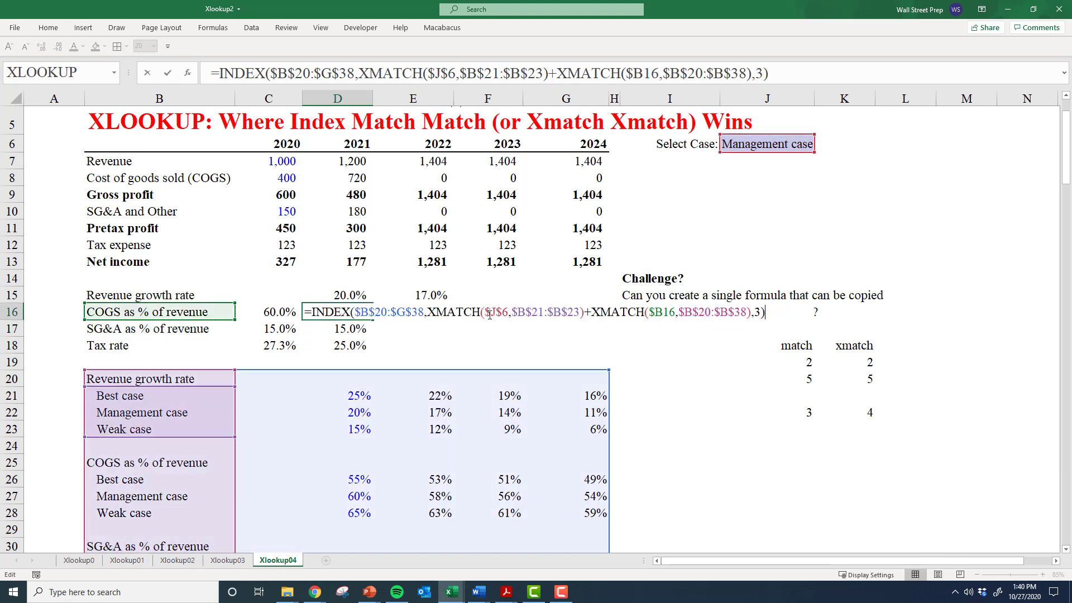
key("Escape")
Copy D16's INDEX formula into D15 and examine its hardcoded column number argument.
key("Up")
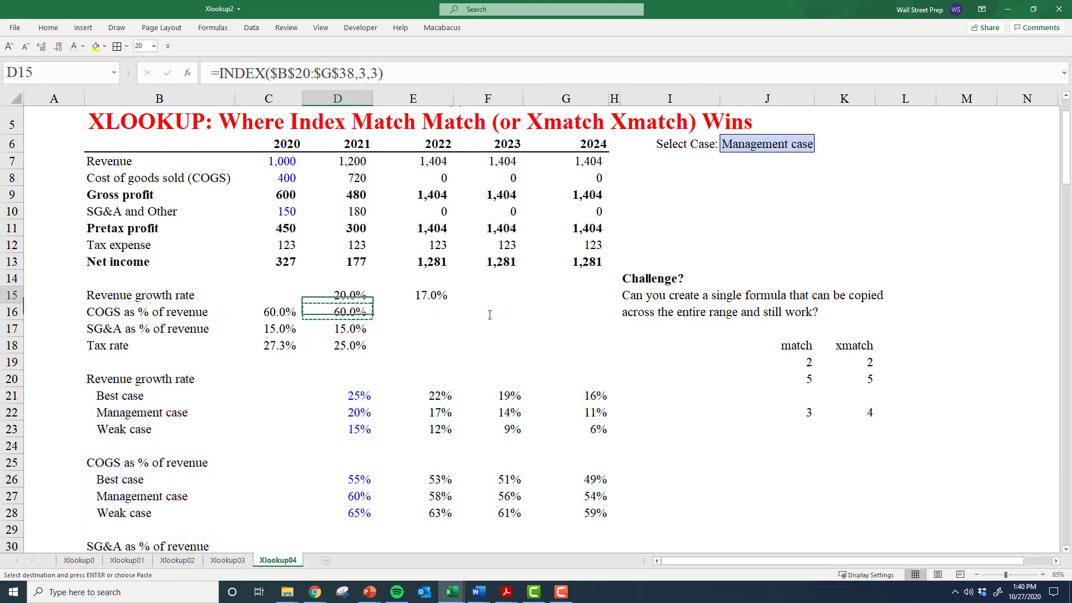
key("F2")
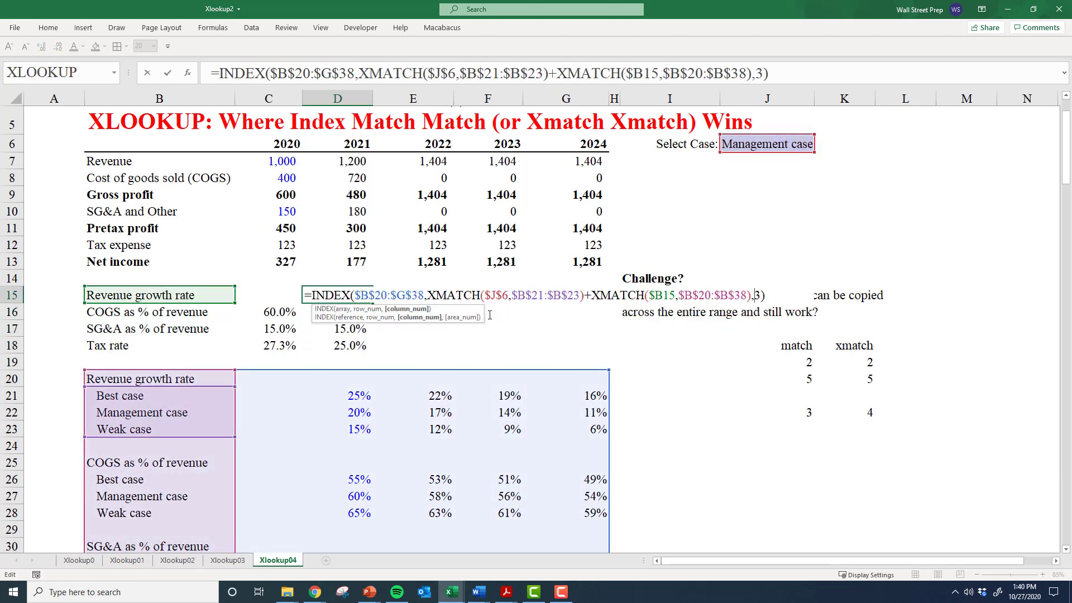
key("shift+Right")
key("Escape")
key("Right")
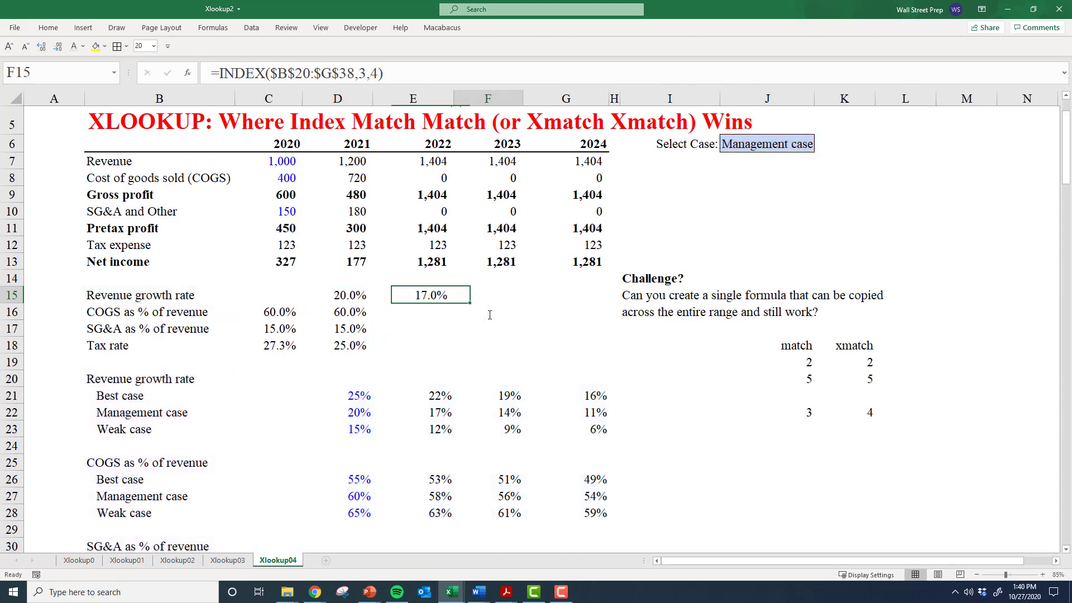
key("Left")
key("F2")
key("Tab")
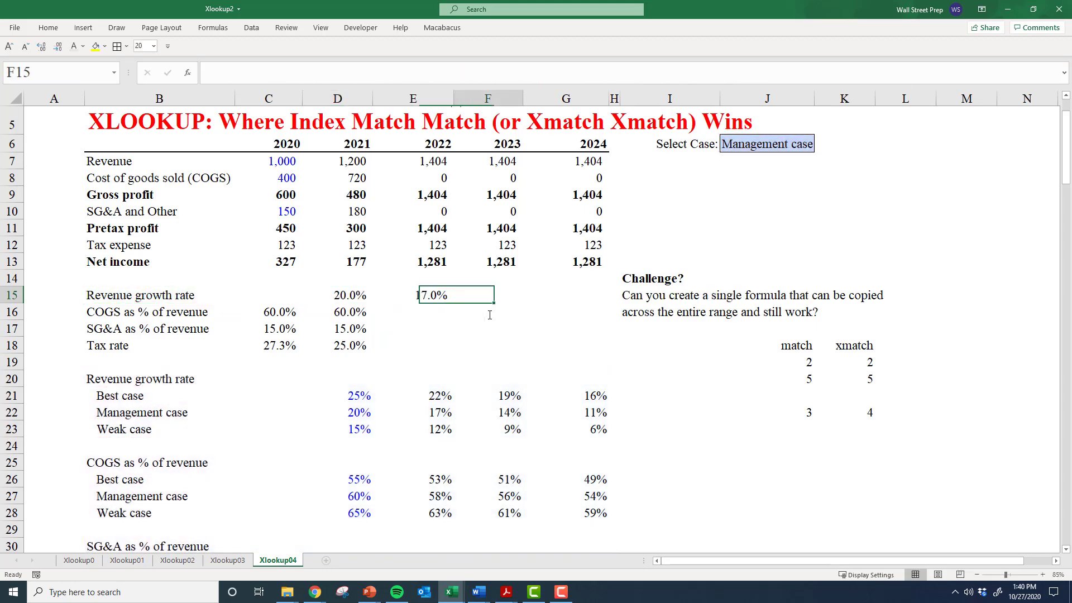
Copy the column-number expression COLUMN(D:D)-COLUMN($A:$A) from J22's formula without the equals sign.
key("Right")
key("Right")
key("Right")
key("Right")
key("Right")
key("Right")
key("Down")
key("Down")
key("Down")
key("Down")
key("Down")
key("Down")
key("Down")
key("F2")
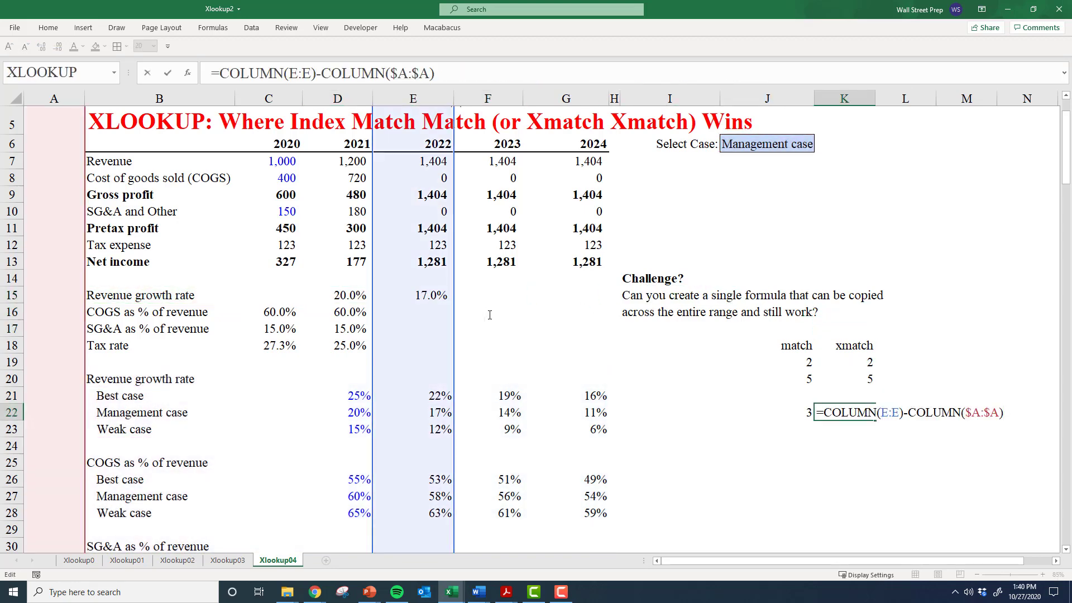
key("Escape")
key("Left")
key("F2")
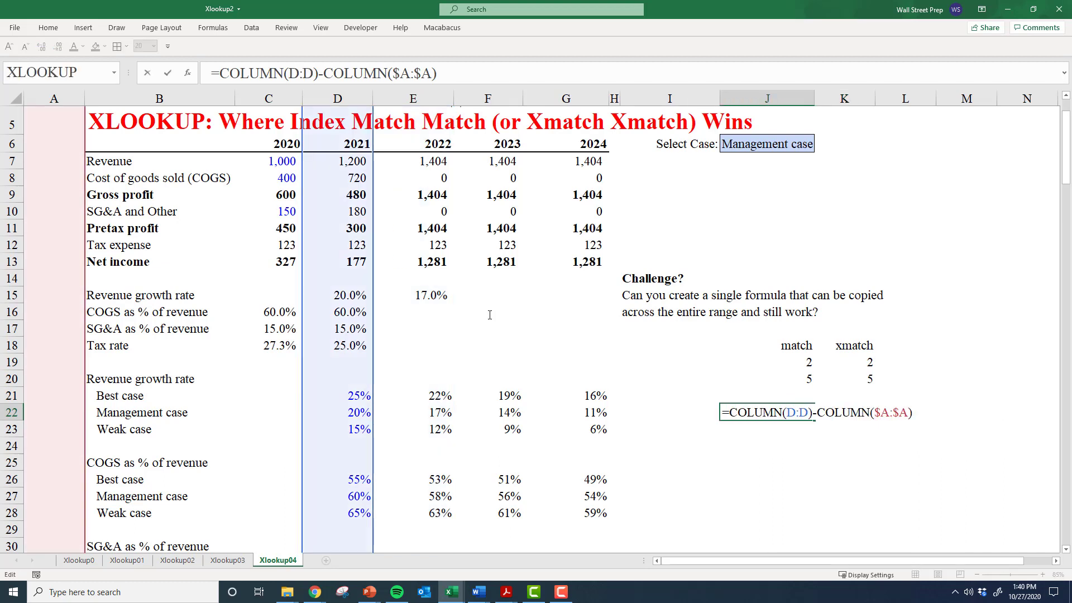
key("shift+Home")
key("ctrl+c")
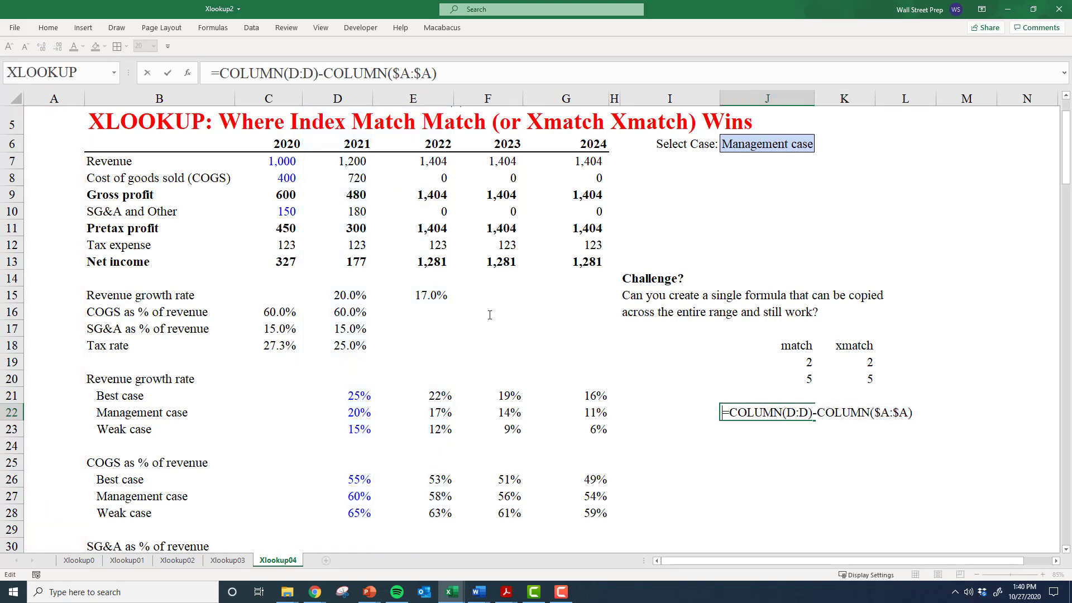
key("Escape")
Replace the hardcoded column number in D15's INDEX formula with COLUMN(D:D)-COLUMN($A:$A).
key("Up")
key("Up")
key("Up")
key("Up")
key("Up")
key("Up")
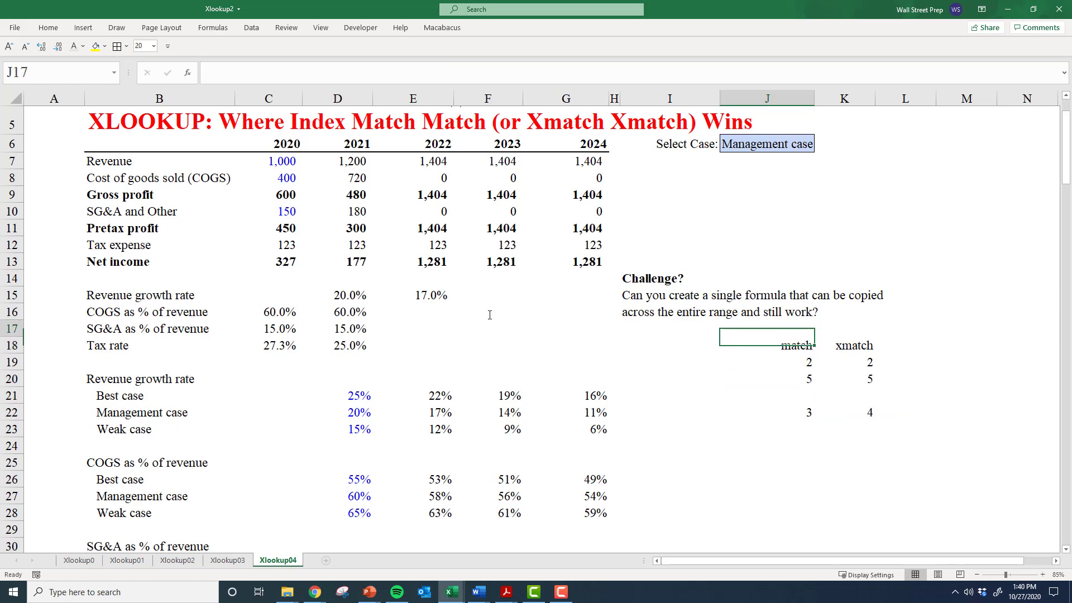
key("Left")
key("Up")
key("Left")
key("Left")
key("Left")
key("Left")
key("Left")
key("F2")
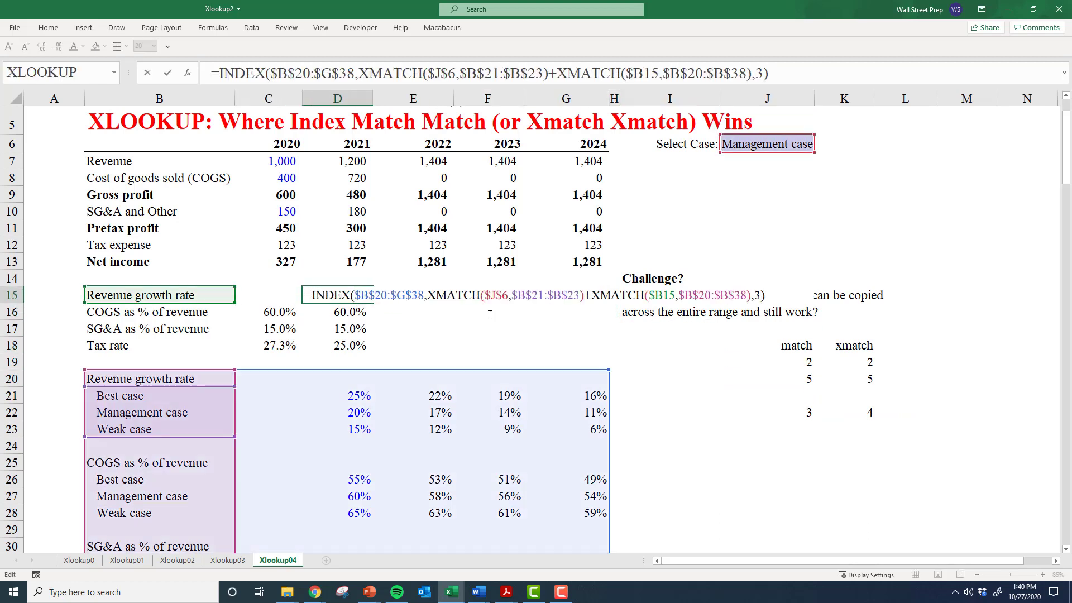
key("Left")
key("ctrl+v")
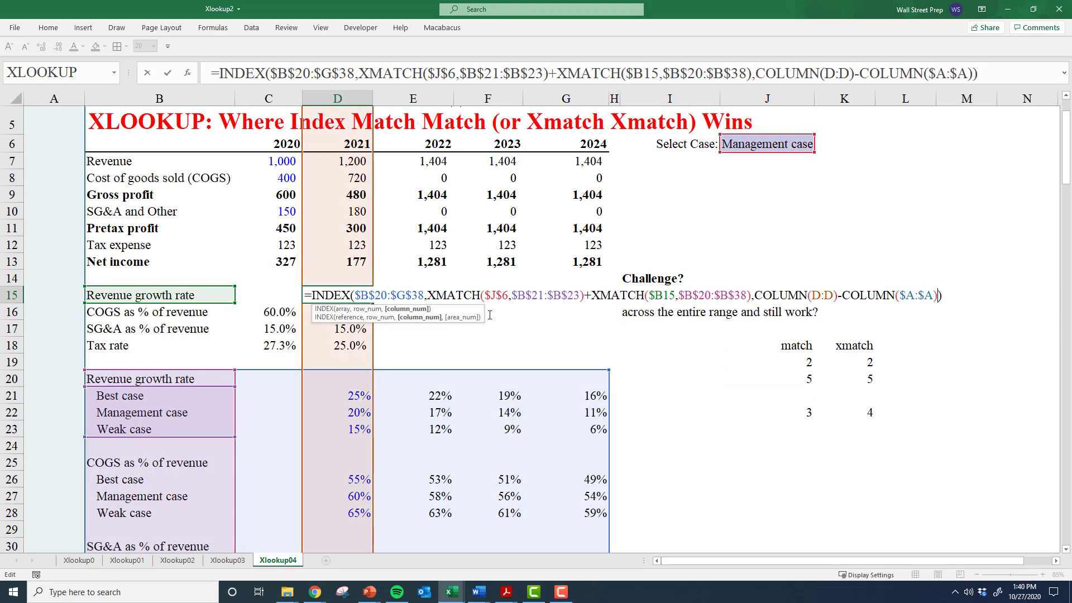
key("ctrl+Return")
Clear the old formulas from E15 and D16:D18.
key("ctrl+c")
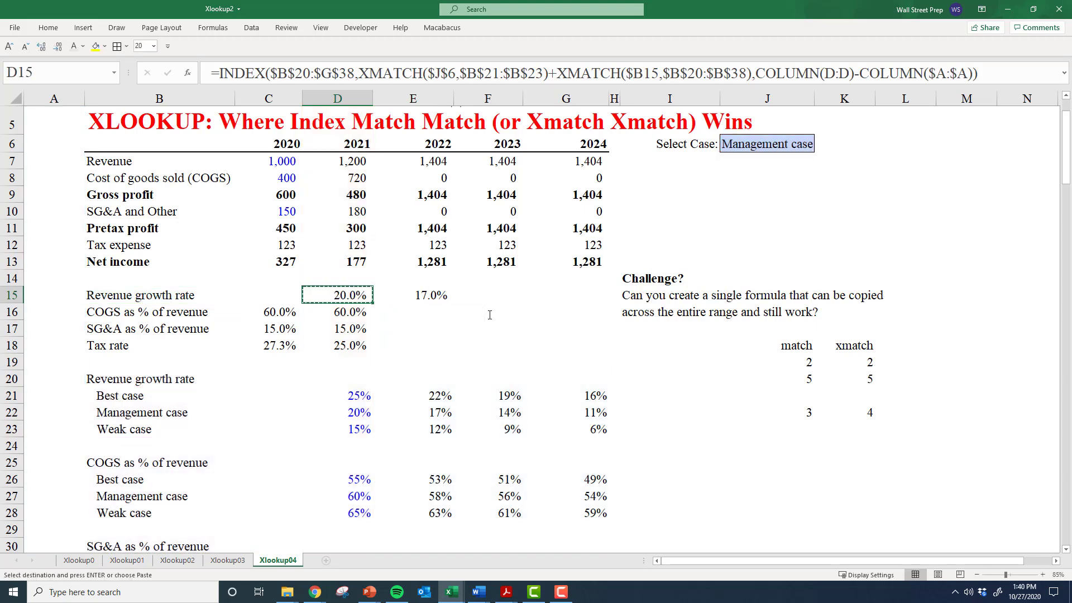
key("shift+Right")
key("Right")
key("Delete")
key("Left")
key("Down")
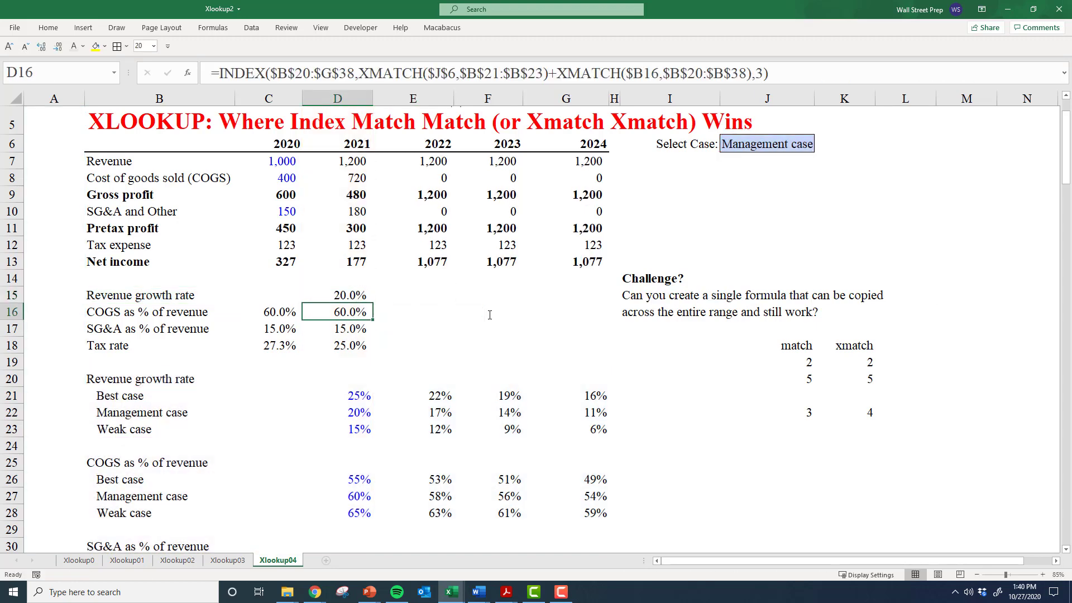
key("shift+Down")
key("shift+Down")
key("Delete")
Copy D15's completed INDEX formula across the whole assumption block D15:G18.
key("Up")
key("F2")
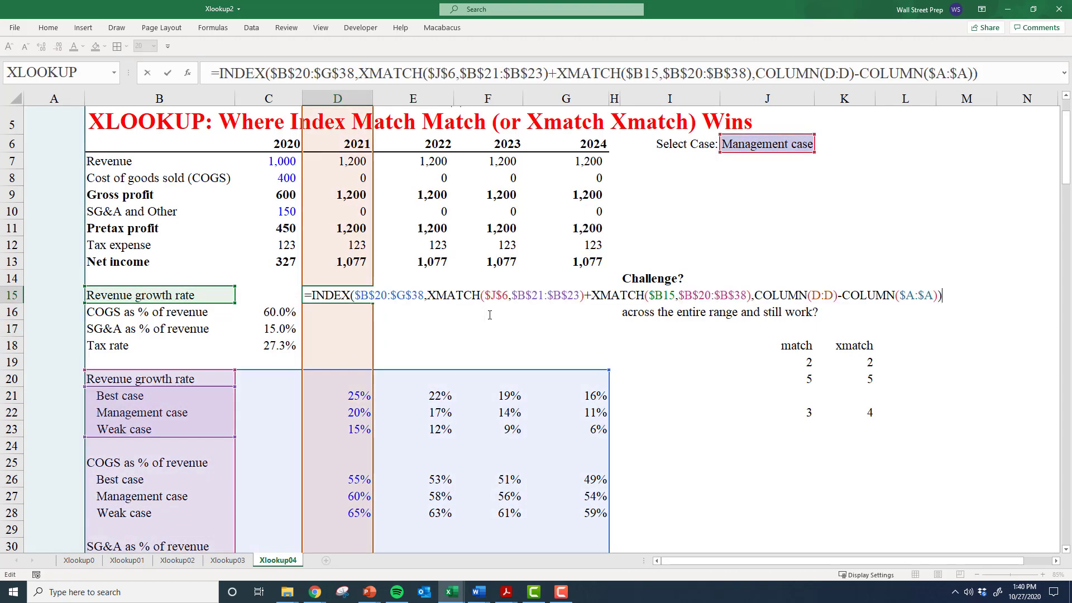
key("Escape")
key("ctrl+c")
key("shift+Right")
key("shift+Down")
key("shift+Right")
key("shift+Down")
key("shift+Right")
key("shift+Down")
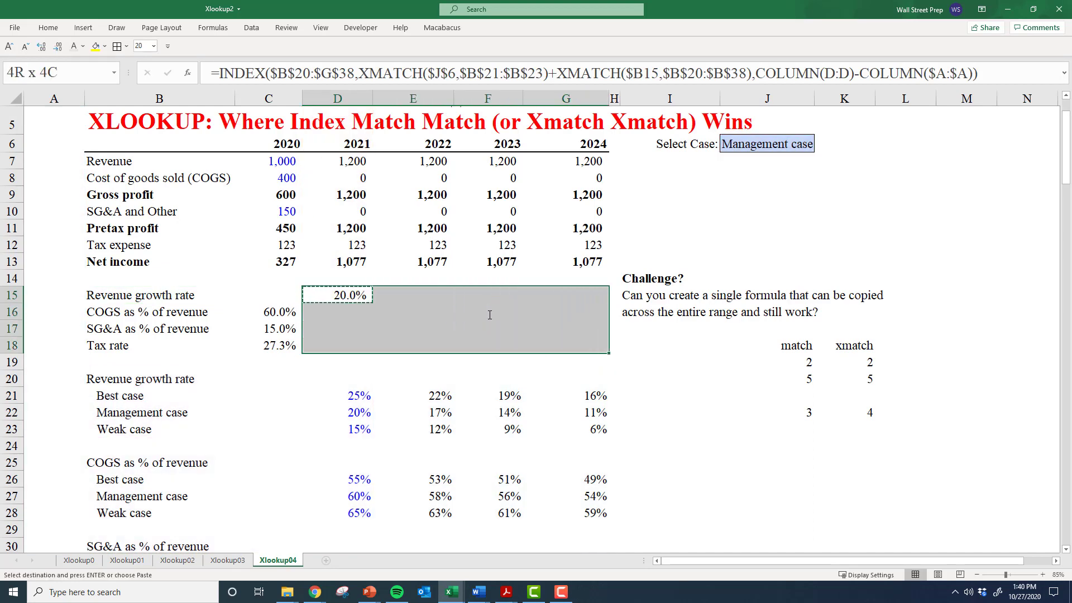
key("ctrl+v")
key("Escape")
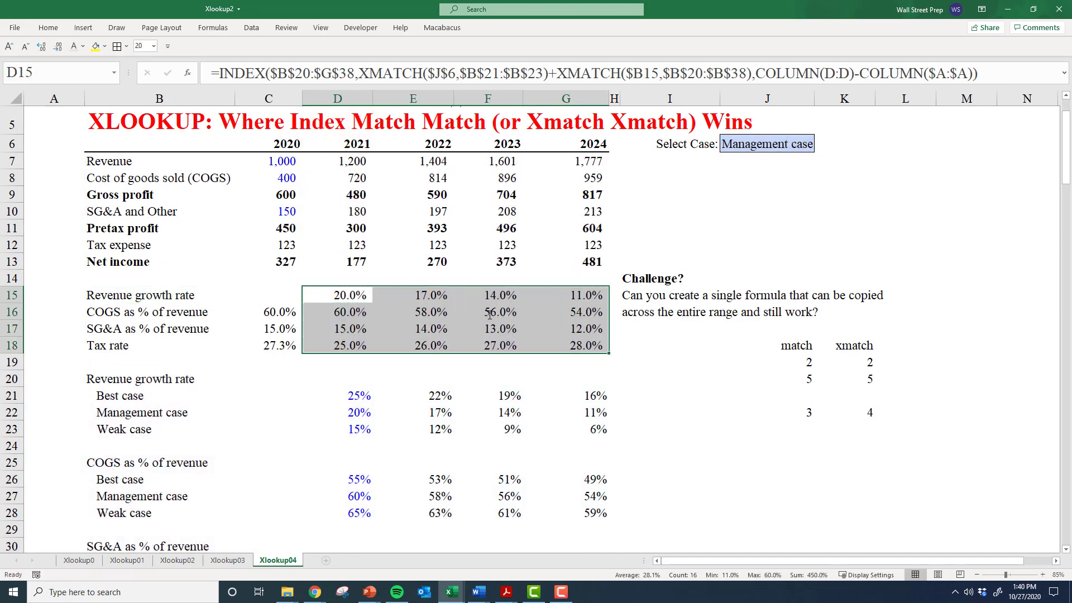
Examine the filled assumption block D15:G18 together with the income statement above it.
key("Up")
key("Up")
key("Up")
key("Up")
key("Up")
key("Up")
key("Up")
key("Up")
key("Up")
key("Up")
key("Up")
key("Up")
key("Up")
key("Up")
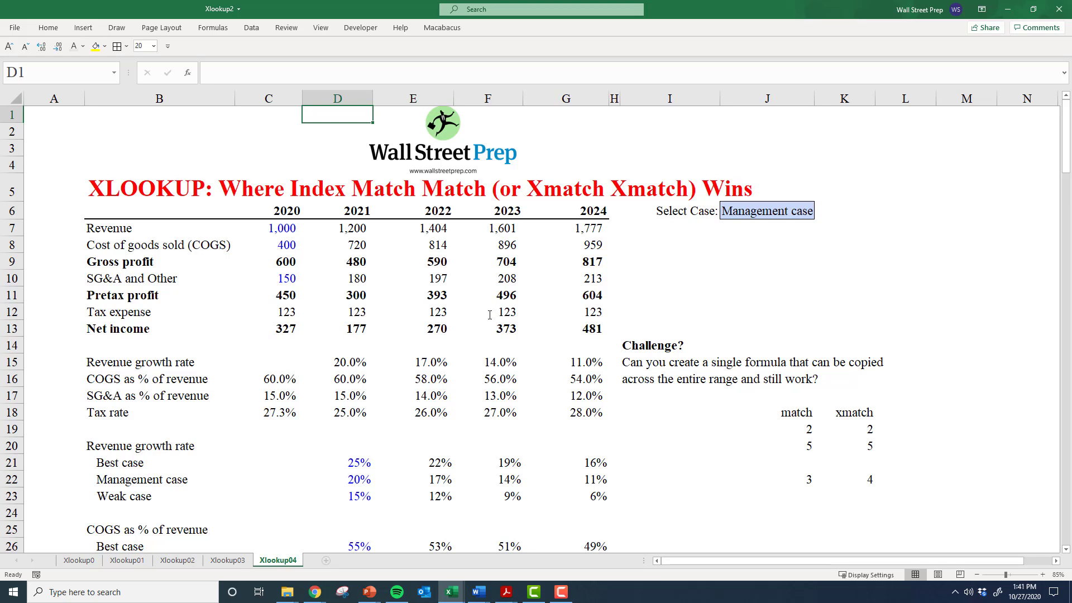
left_click_drag(338, 361, 549, 413)
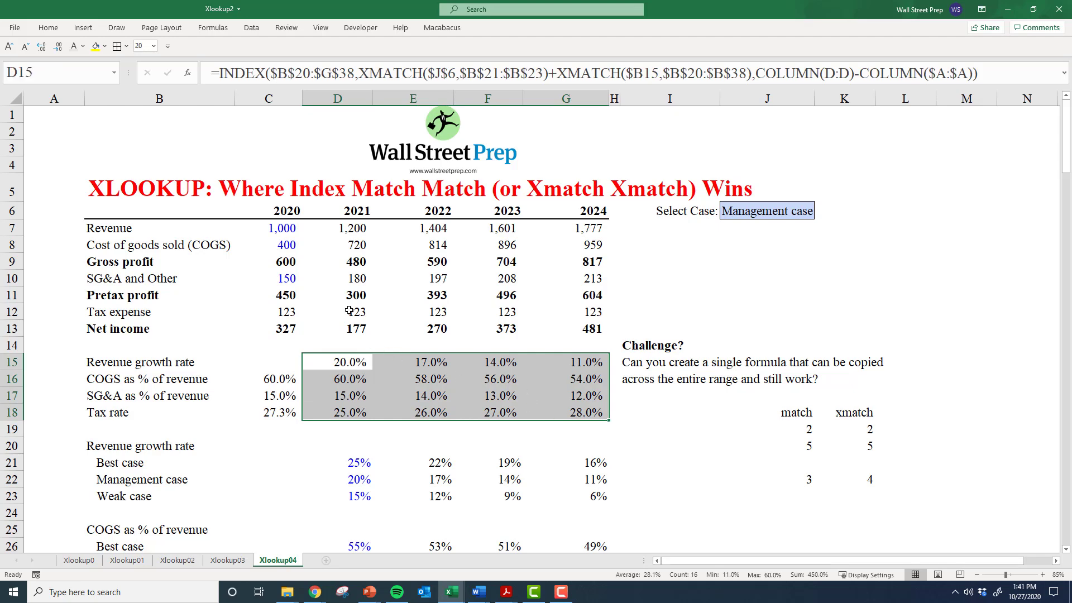